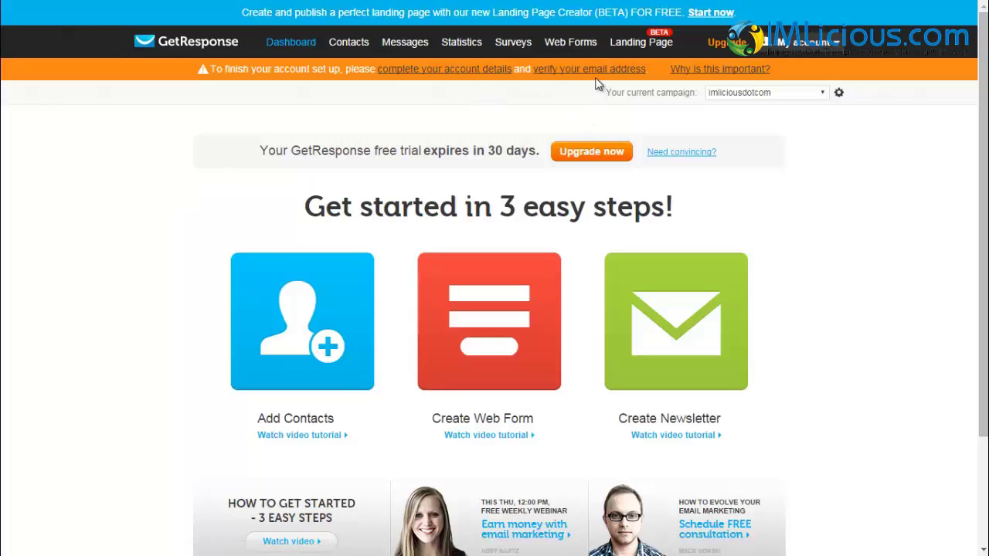
Step: Complete the account details with the mobile phone, street, city and postal code, and activate the account from the GetResponse activation email
click(437, 76)
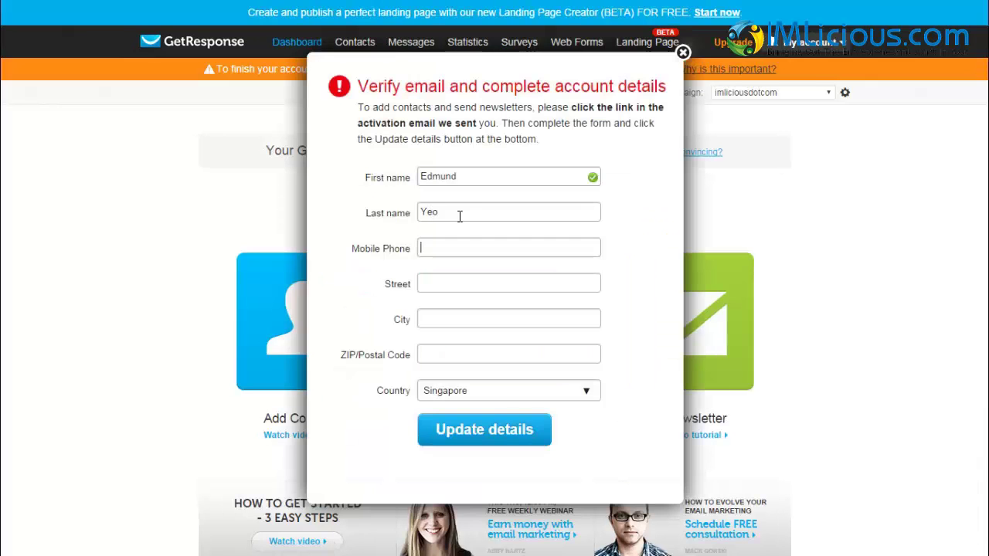
text(...)
key(Tab)
text(...)
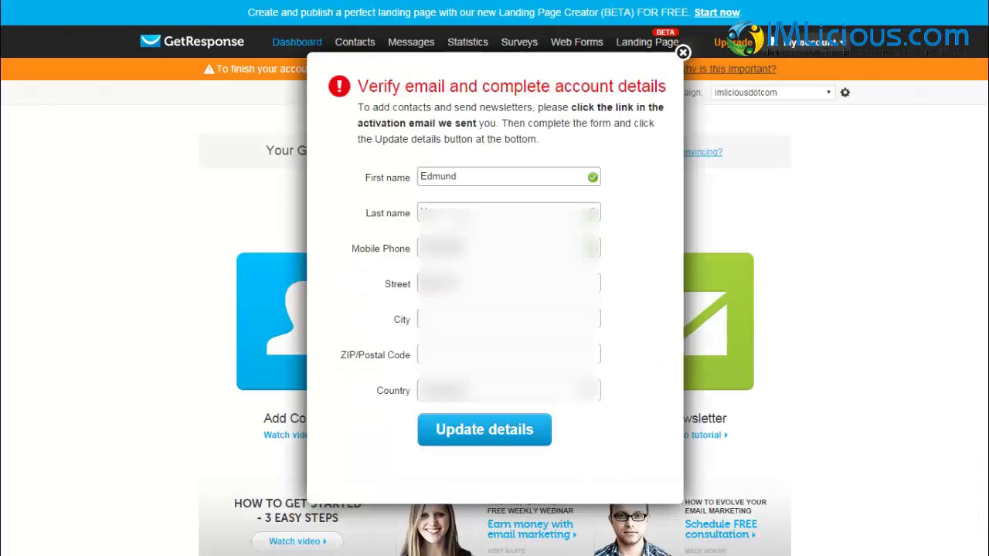
key(Tab)
text(...)
key(Tab)
text(...)
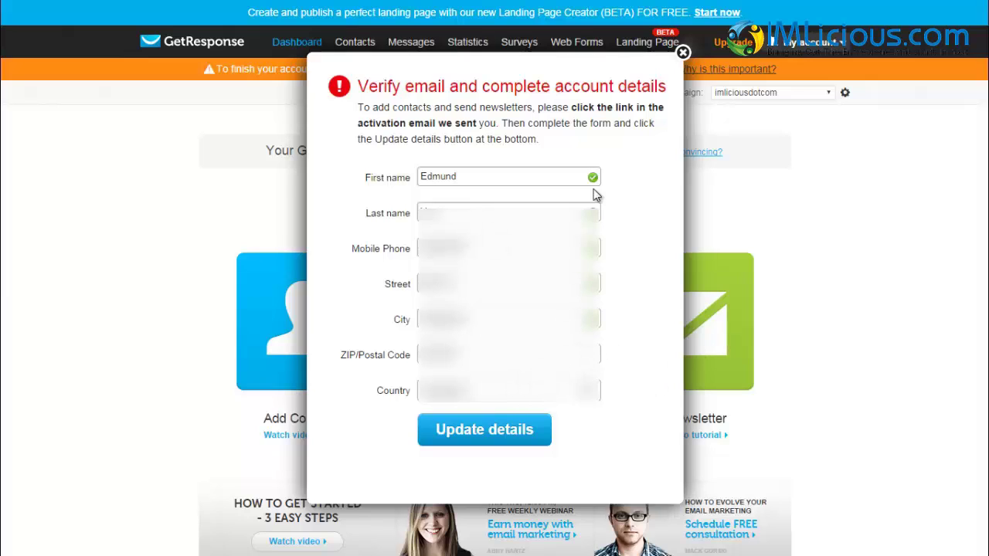
click(485, 431)
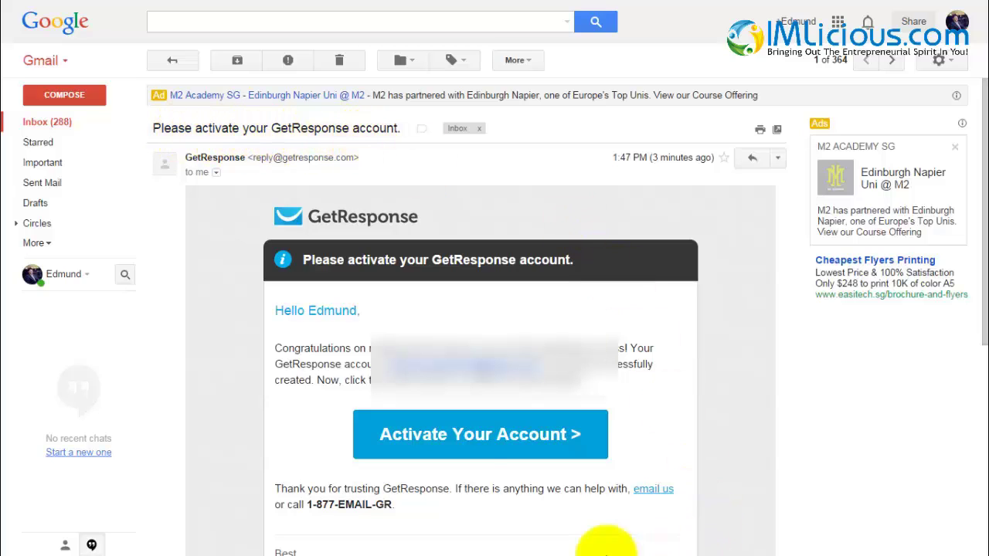
click(467, 441)
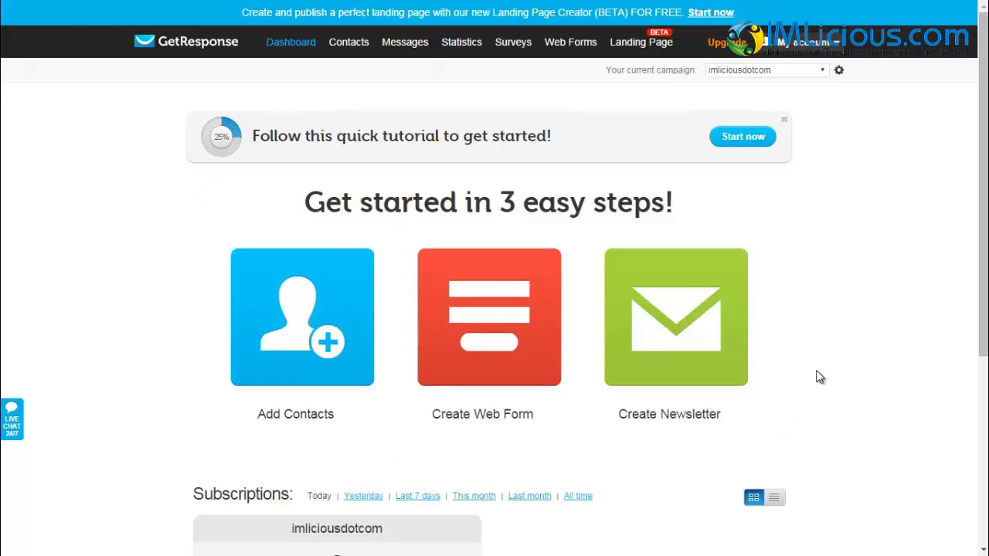
Step: Try to create a new campaign named imlicious2
click(823, 73)
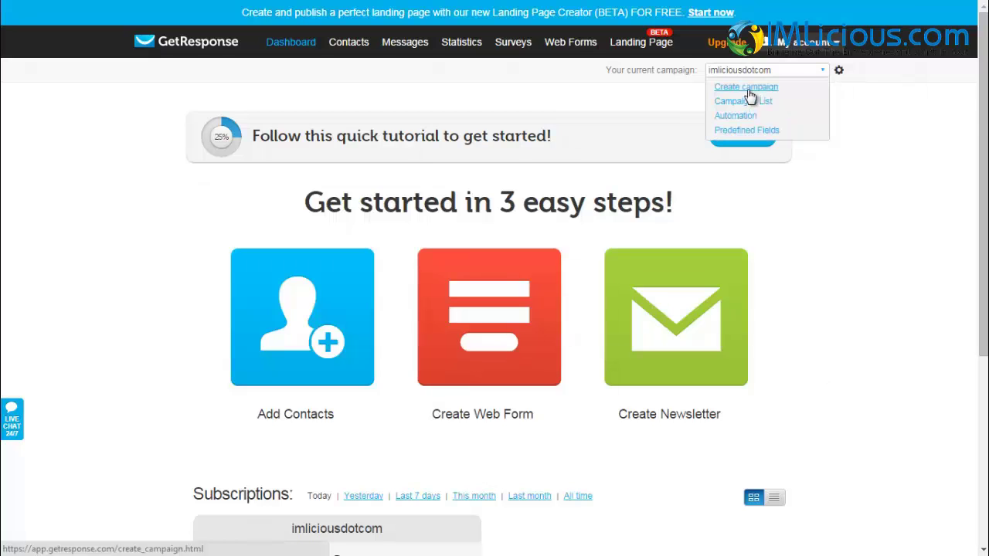
click(751, 88)
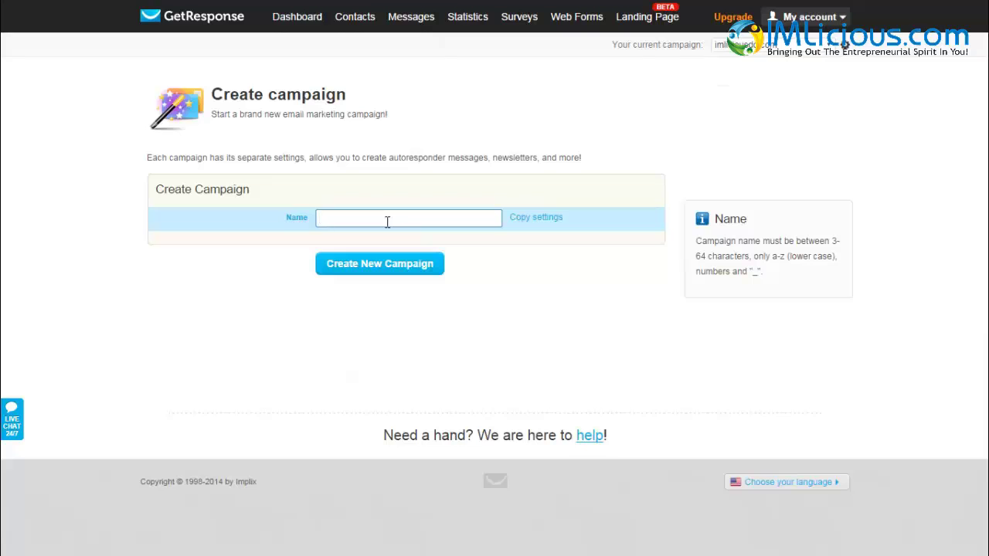
text(imlicious2)
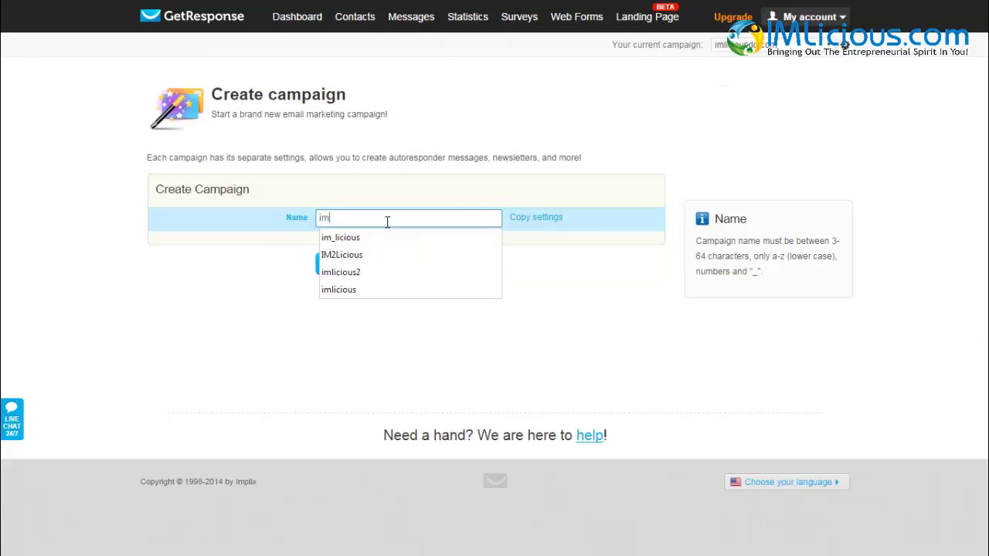
click(556, 329)
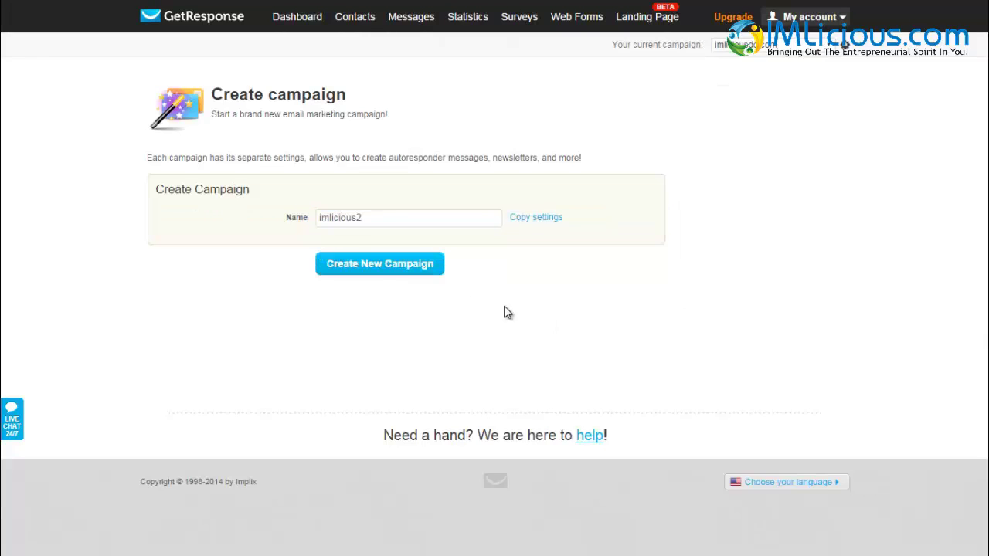
click(379, 265)
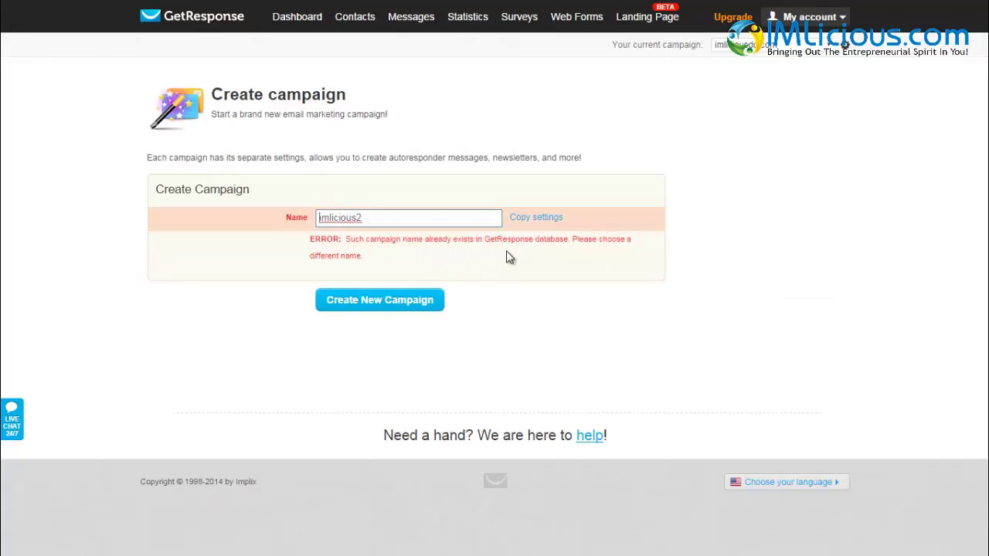
Step: Change the campaign name to imlicious3, create the campaign and open its settings
click(417, 221)
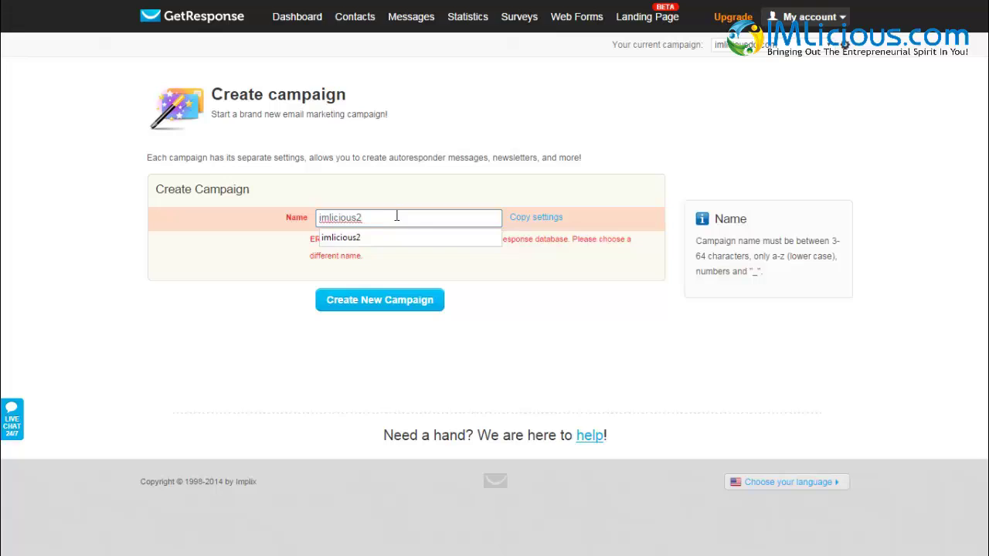
key(BackSpace)
text(3)
click(390, 301)
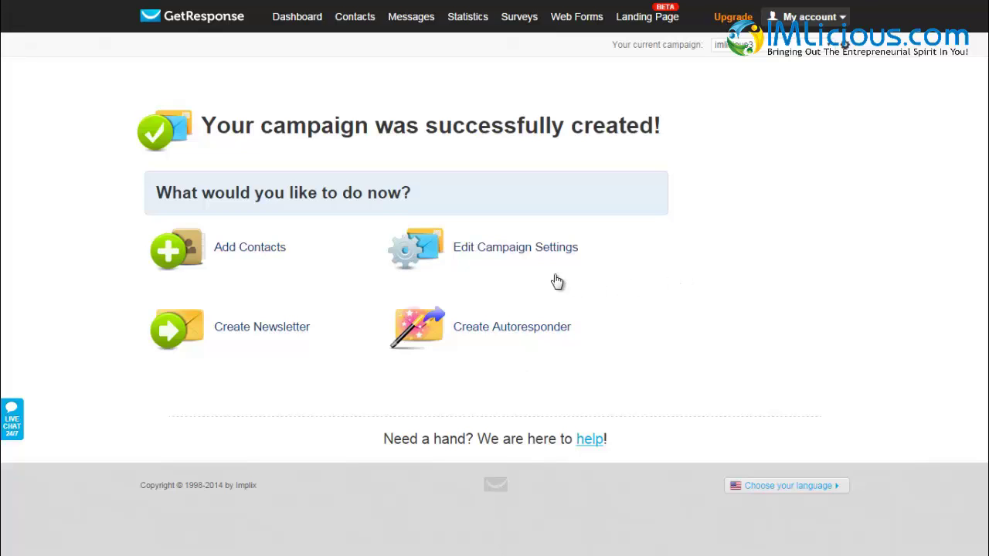
click(541, 247)
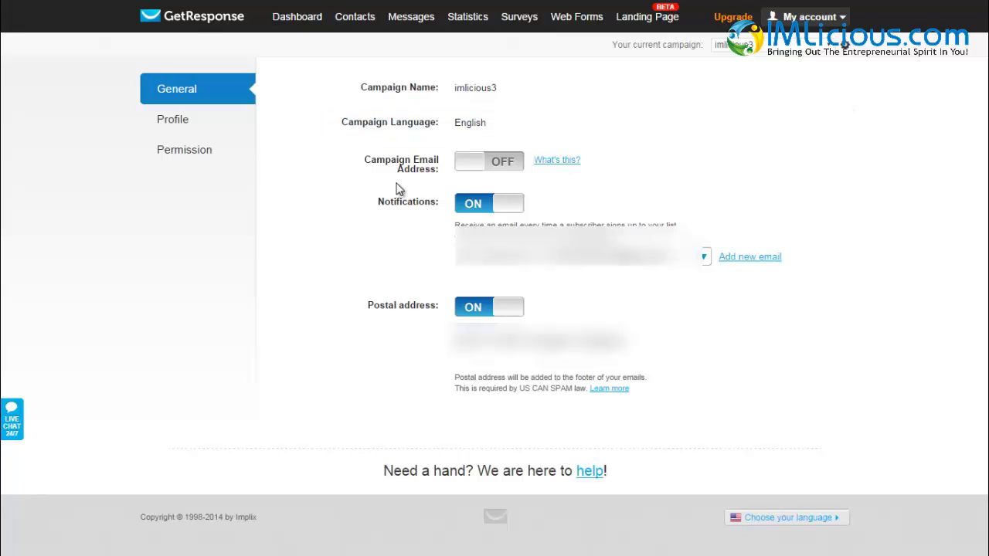
Step: Turn on the campaign email address with email forwarding, and switch the campaign email address back off
click(514, 170)
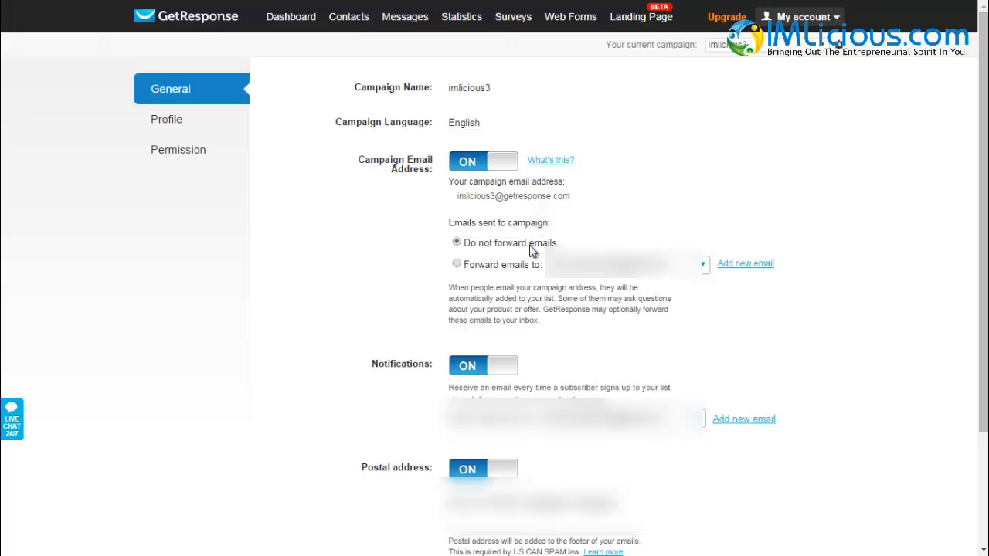
click(457, 264)
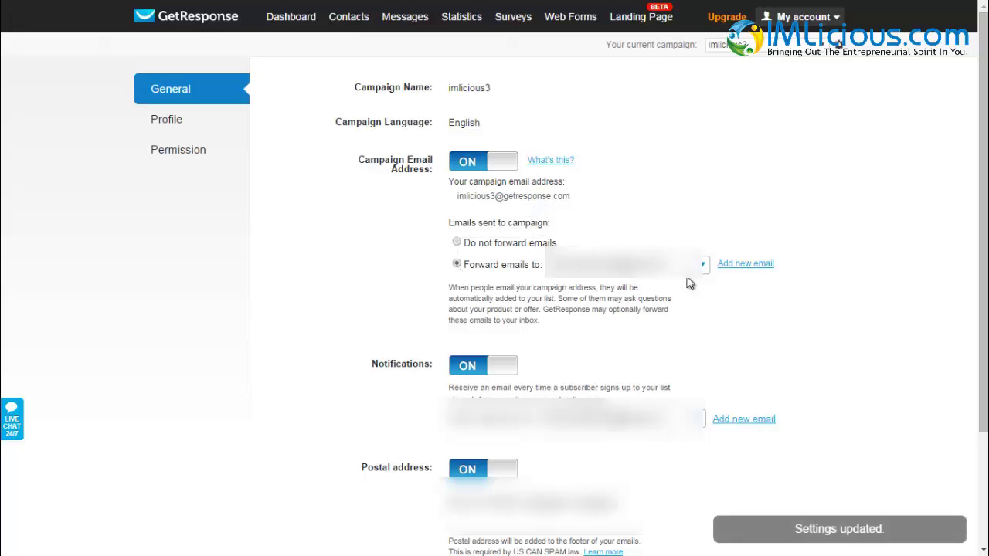
click(483, 160)
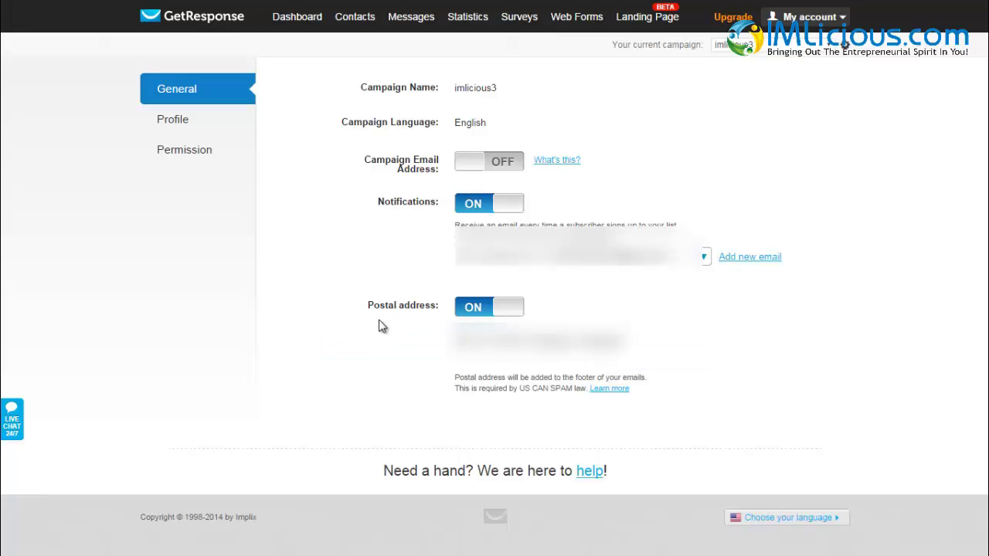
Step: In the campaign profile, set the campaign title to "Internet Marketing Newsletter" and save it
click(175, 125)
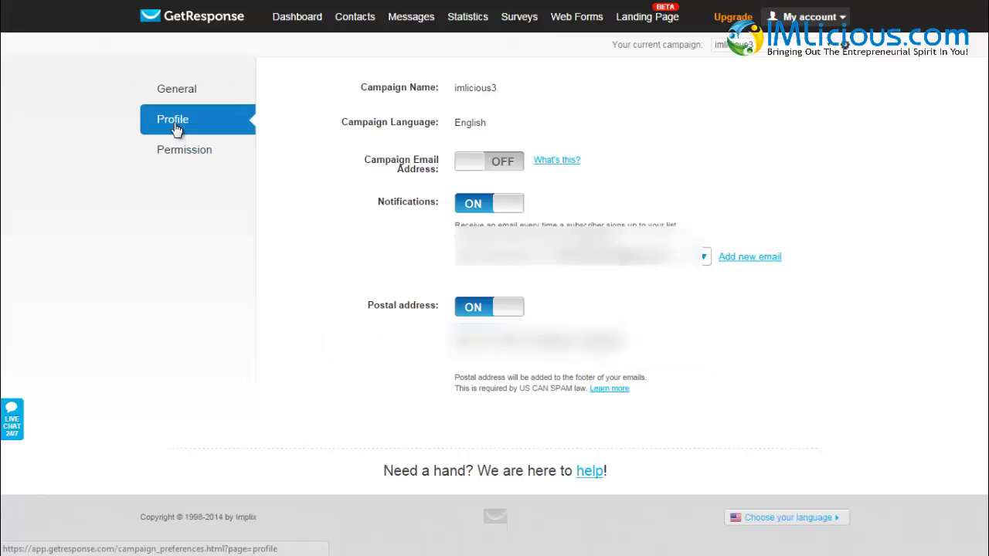
click(515, 97)
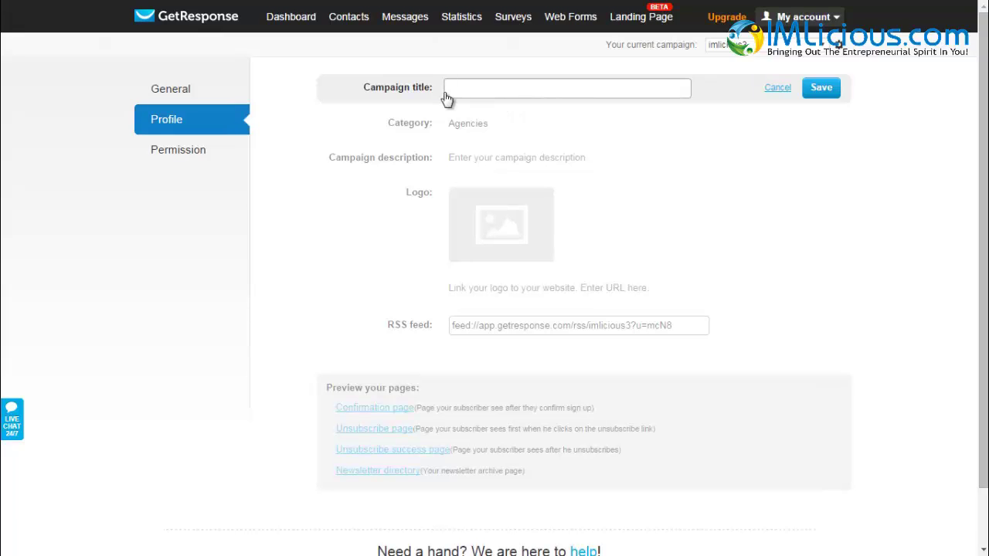
text(Internet Marketing ?News,etter)
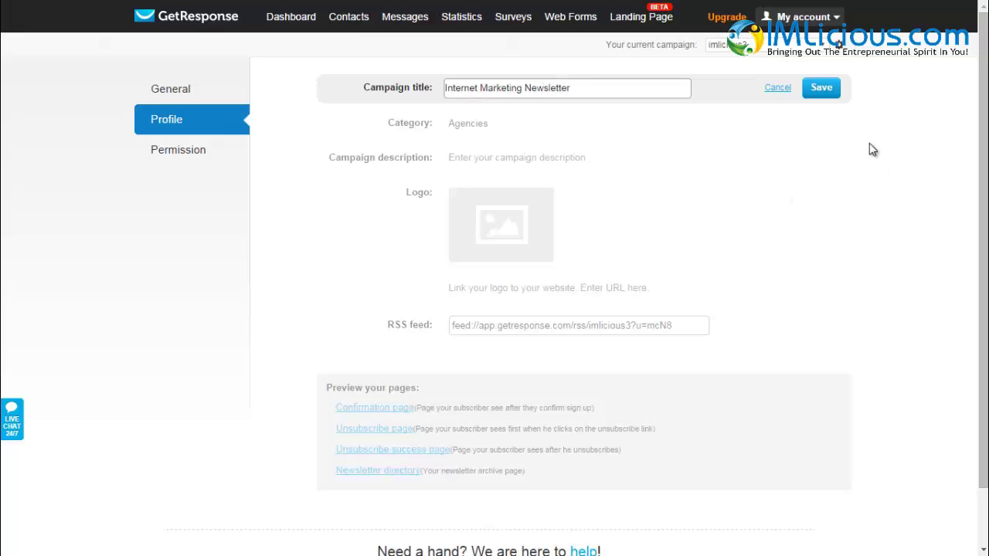
click(821, 88)
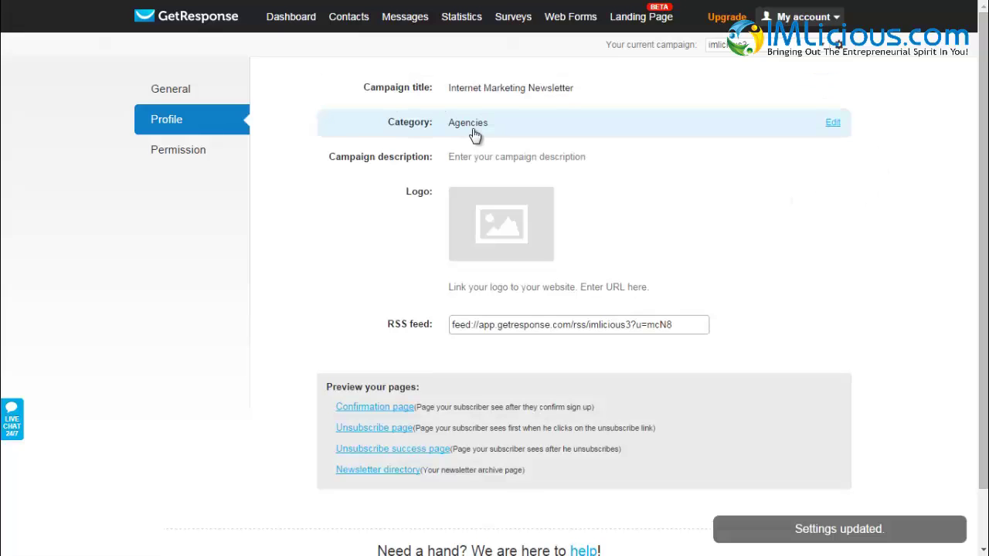
Step: Set the campaign category to Internet Marketing and save it
click(519, 126)
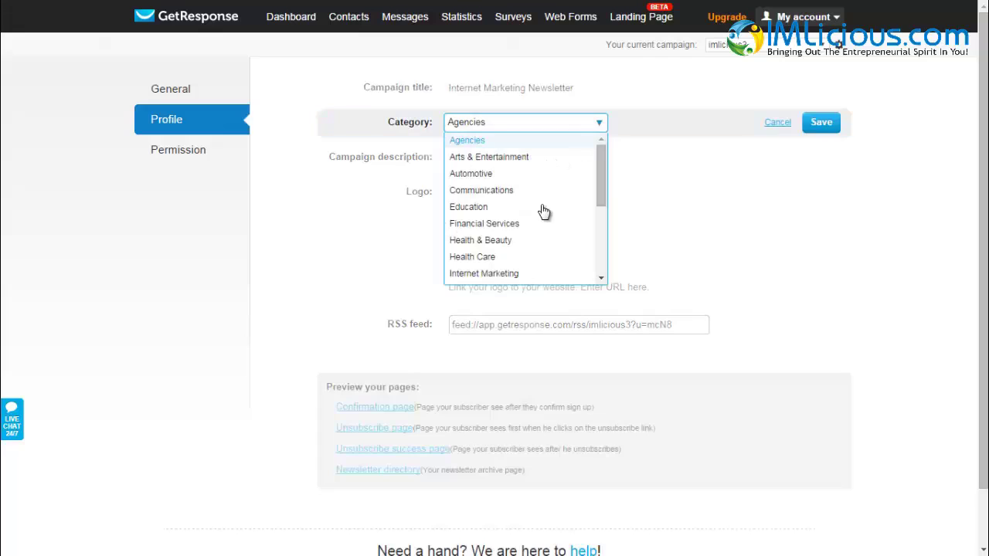
drag(605, 186, 605, 221)
click(518, 190)
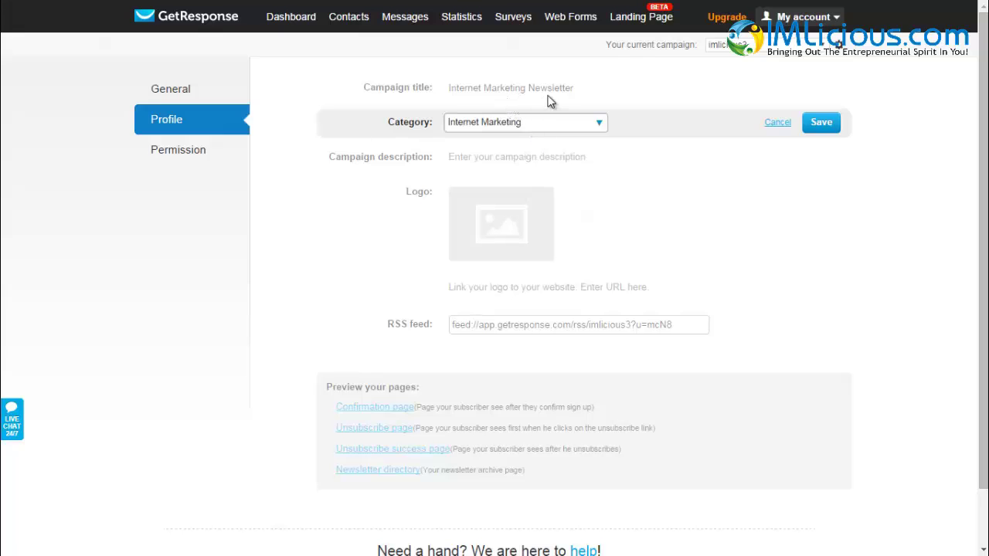
click(820, 123)
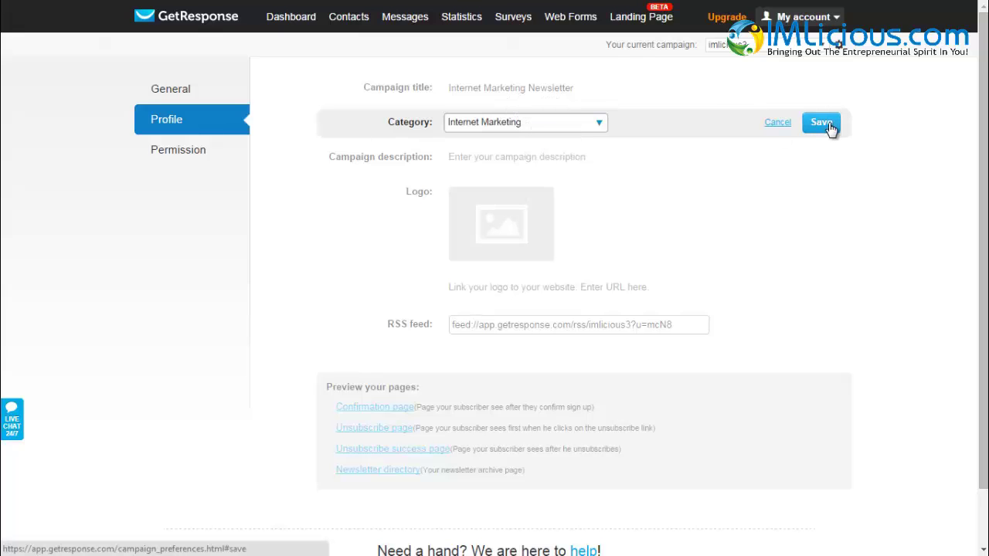
Step: Save "Internet marketing tips on demand." as the campaign description and open the campaign logo for editing
click(555, 158)
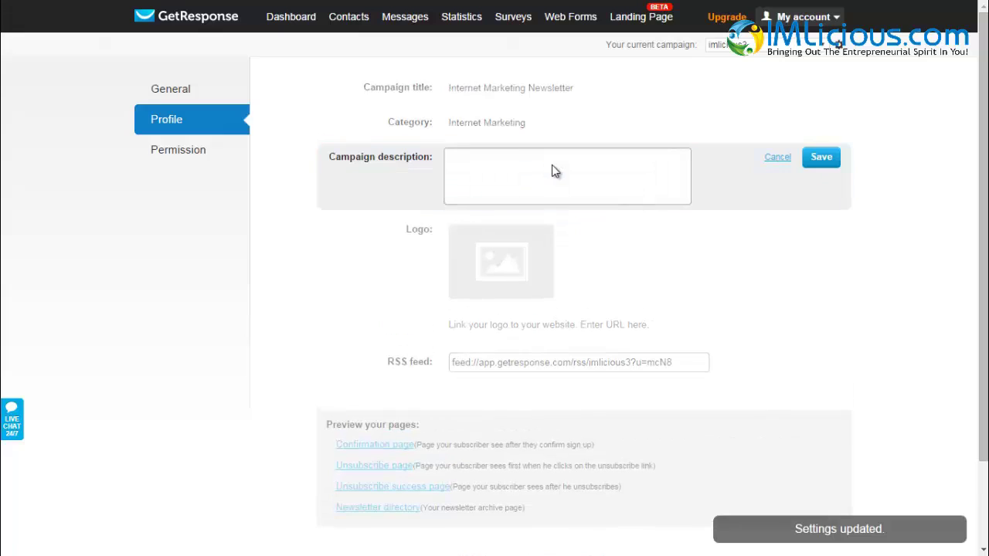
text(Interne)
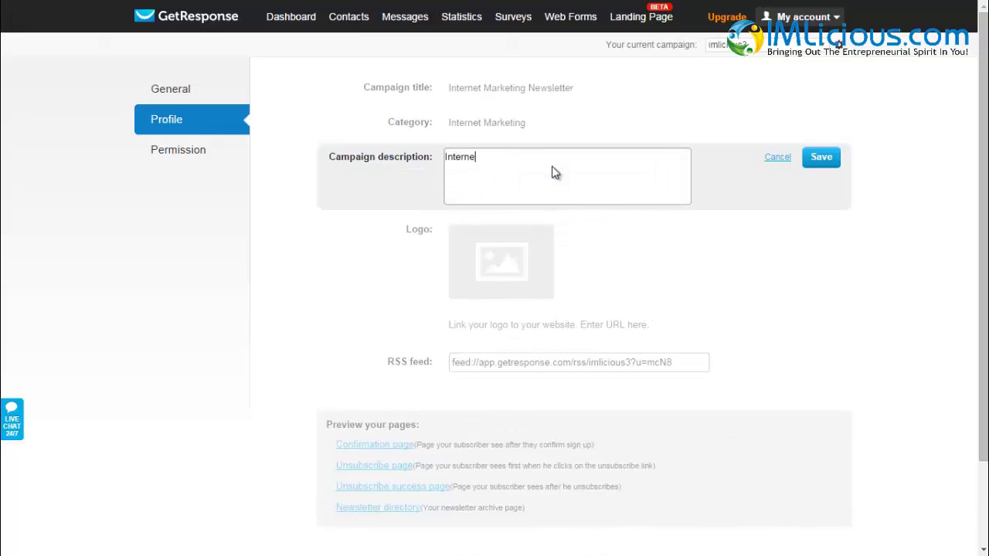
text(t marketing tips on demand.)
click(835, 163)
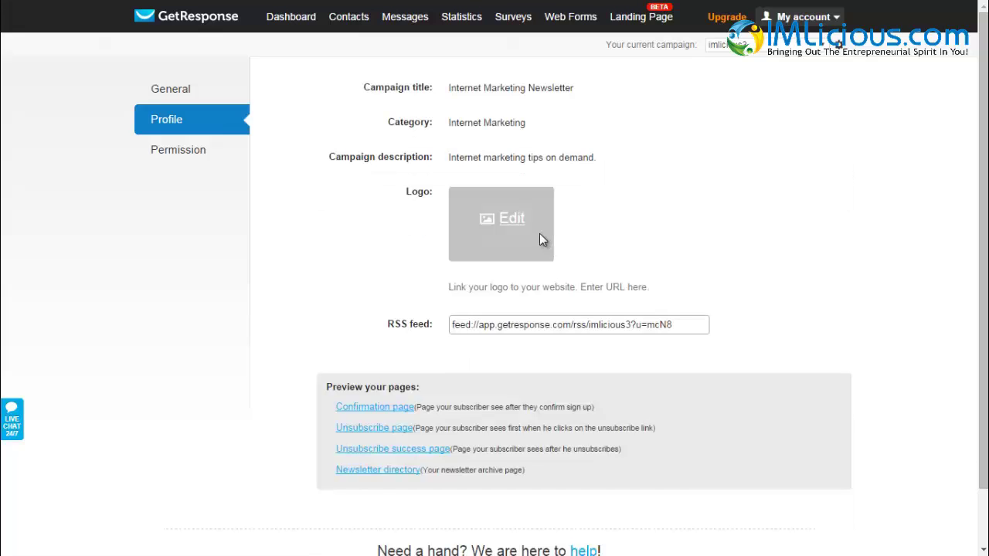
click(516, 226)
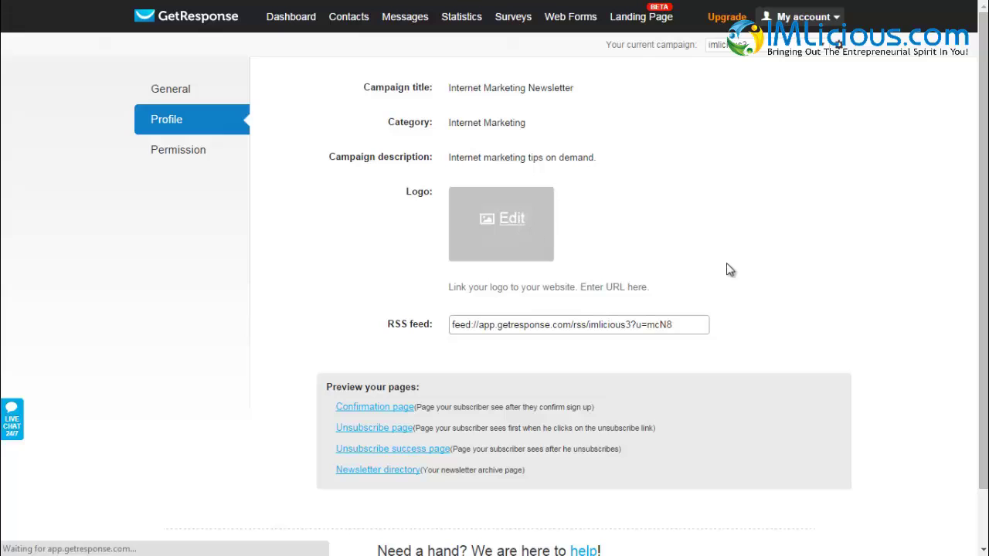
mouse_move(833, 290)
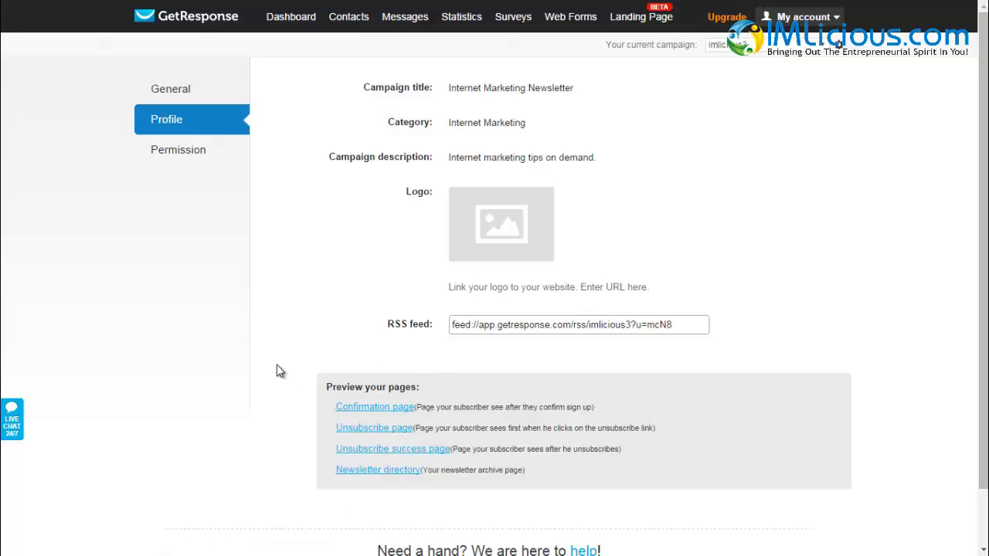
Step: In the permission settings, switch the confirmation page to Custom URL and back to Hosted by GetResponse
click(182, 150)
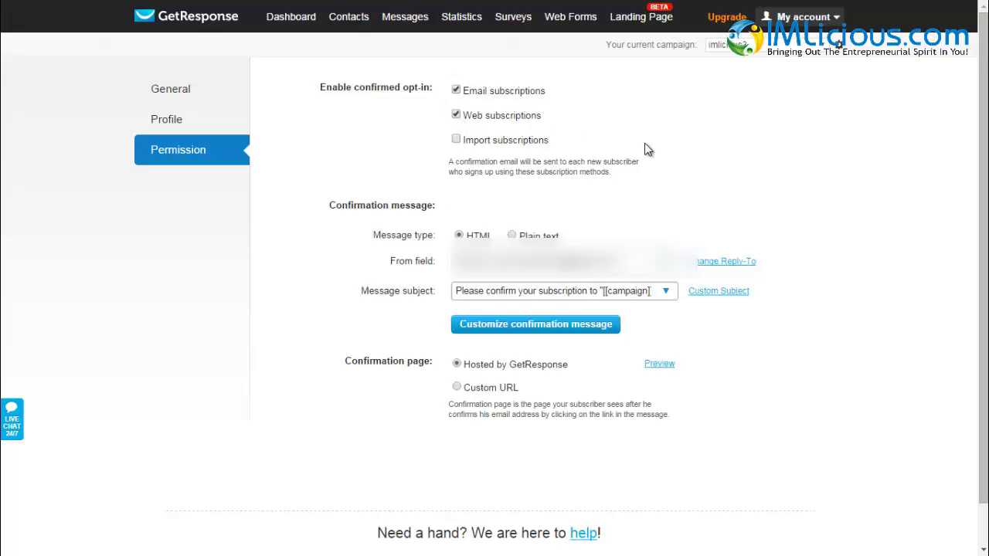
click(457, 115)
click(457, 386)
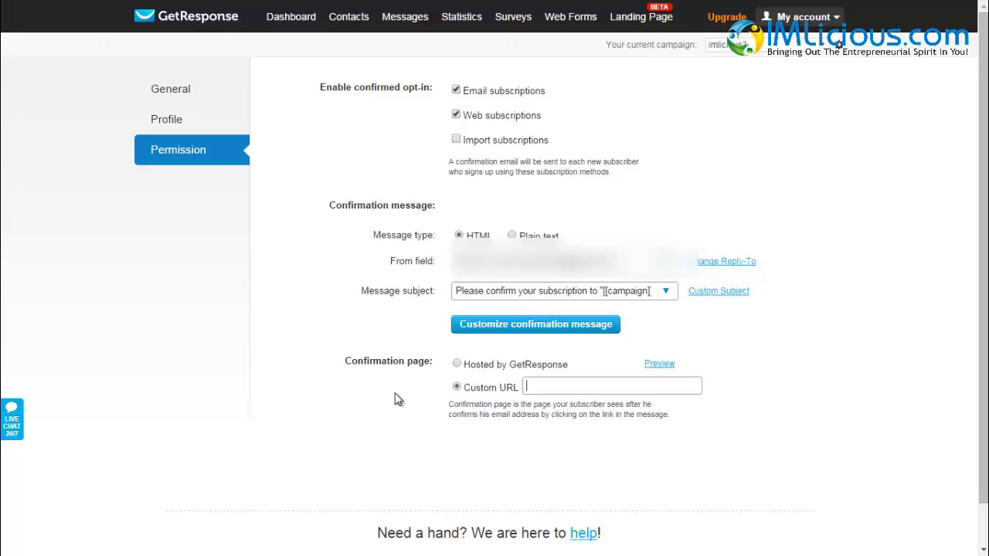
click(456, 363)
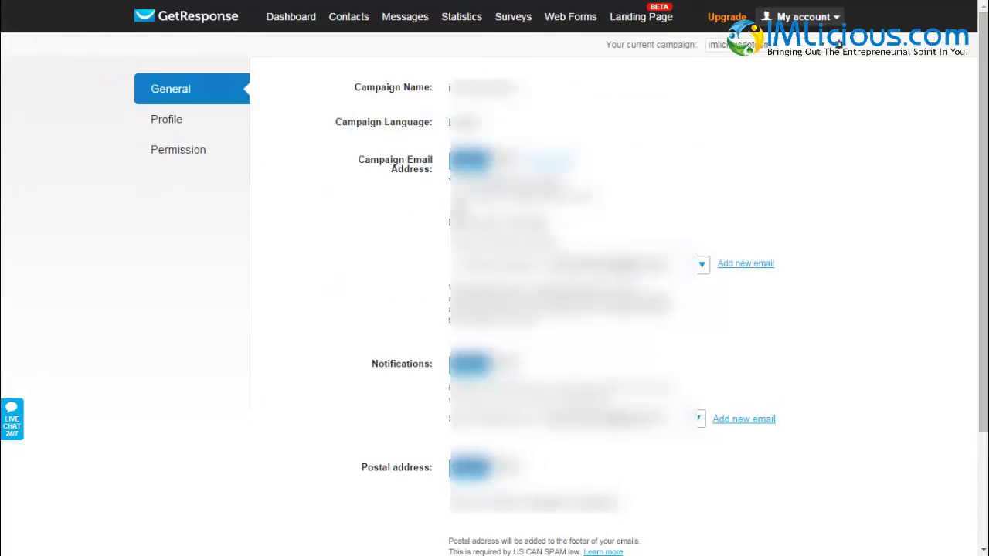
Step: Open autoresponder management and start creating a new autoresponder for the imliciousdotcom campaign
mouse_move(404, 17)
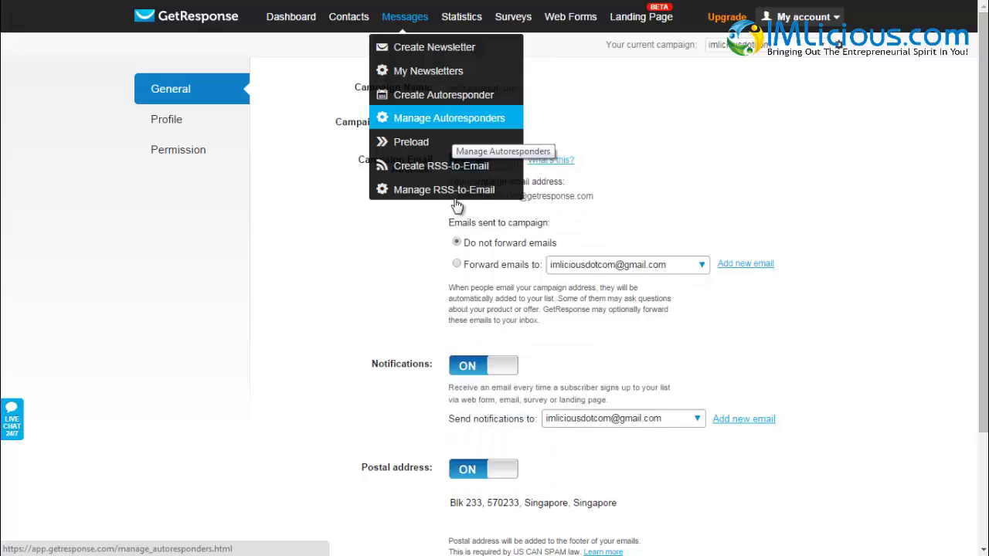
click(455, 118)
click(801, 64)
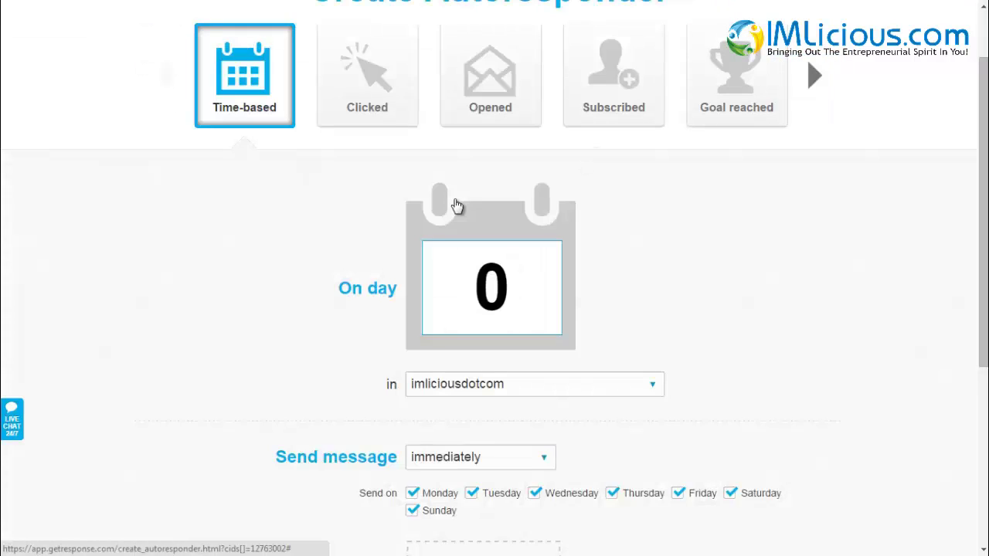
Step: Look through the Clicked, Opened, Subscribed and Goal reached autoresponder types, and return to Time-based
click(367, 75)
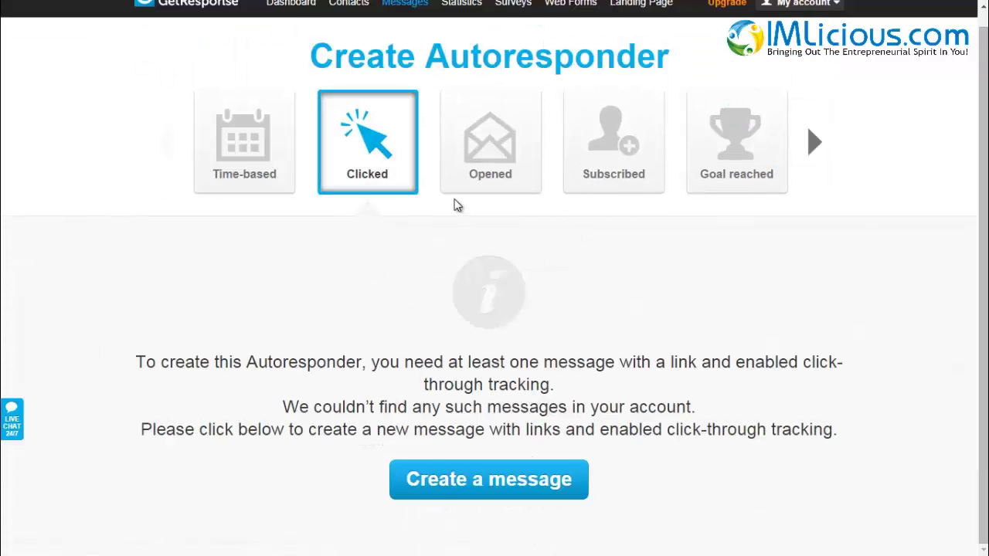
scroll(456, 205, up, 1)
click(456, 205)
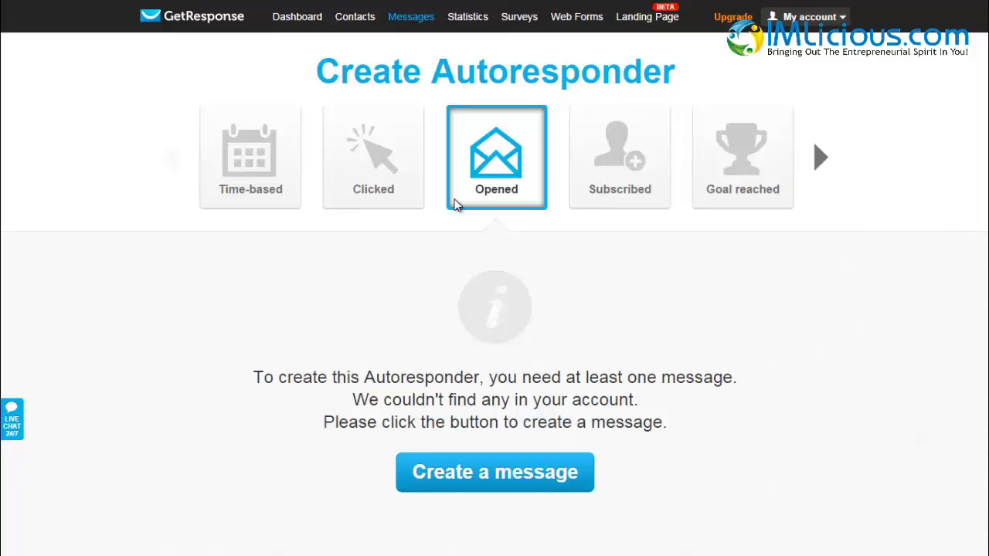
click(620, 166)
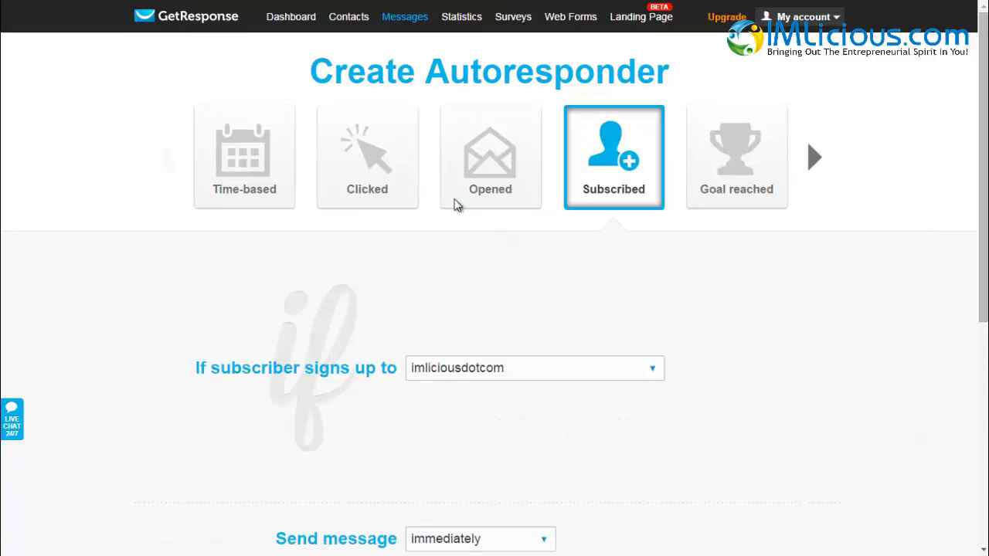
click(743, 166)
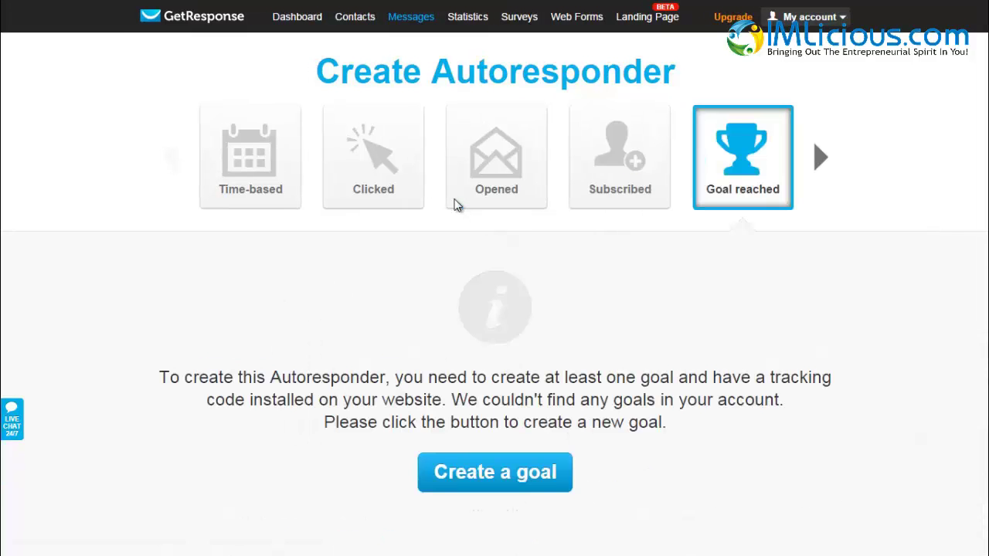
click(250, 157)
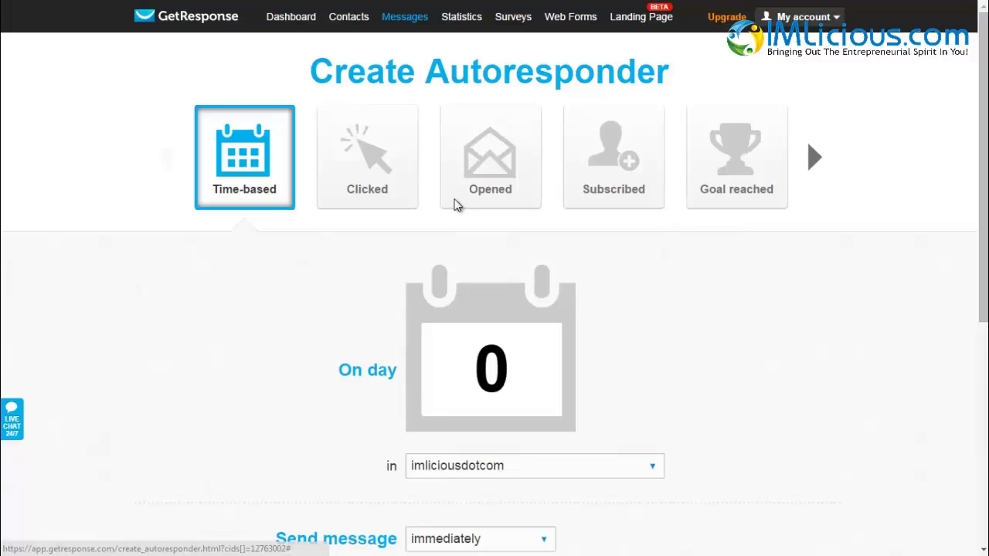
Step: Name the time-based autoresponder "Free Report", keeping its day 0 and immediate sending settings, and start creating its new email
scroll(458, 205, down, 3)
click(535, 242)
click(535, 243)
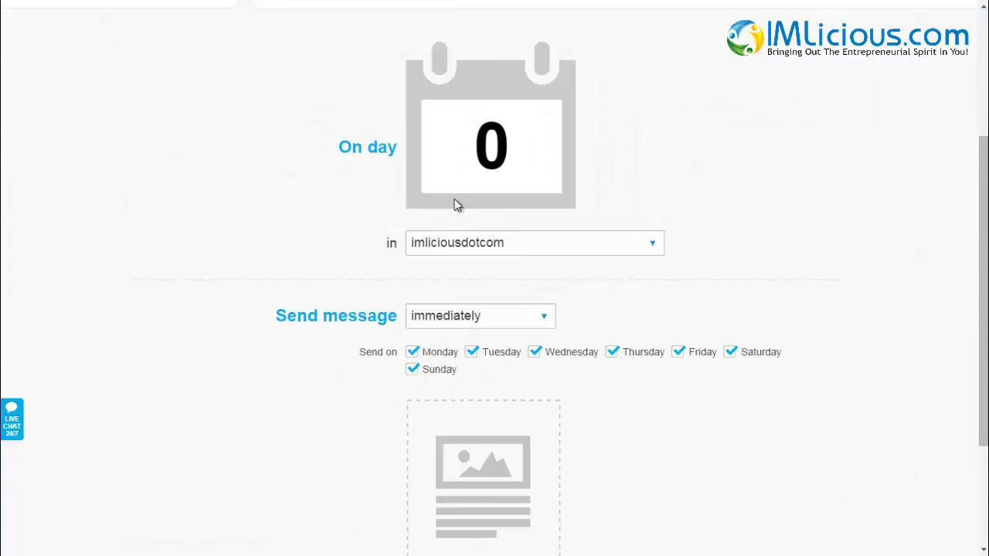
scroll(457, 205, down, 2)
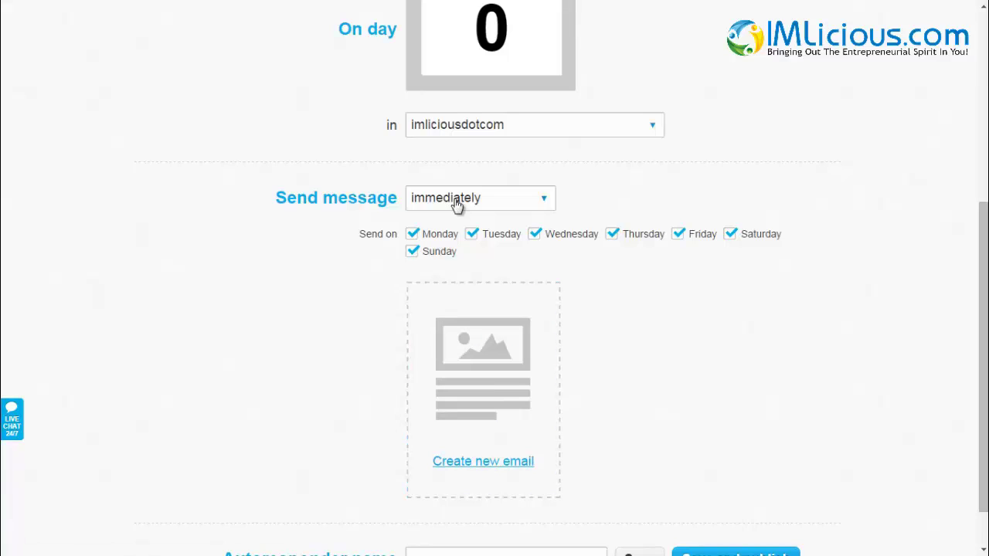
scroll(455, 201, down, 1)
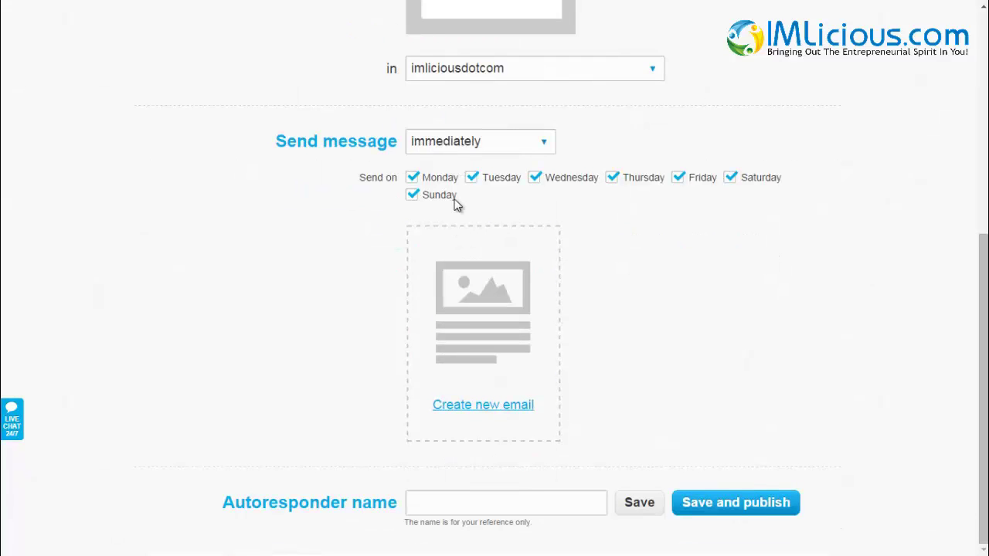
text(Free Report)
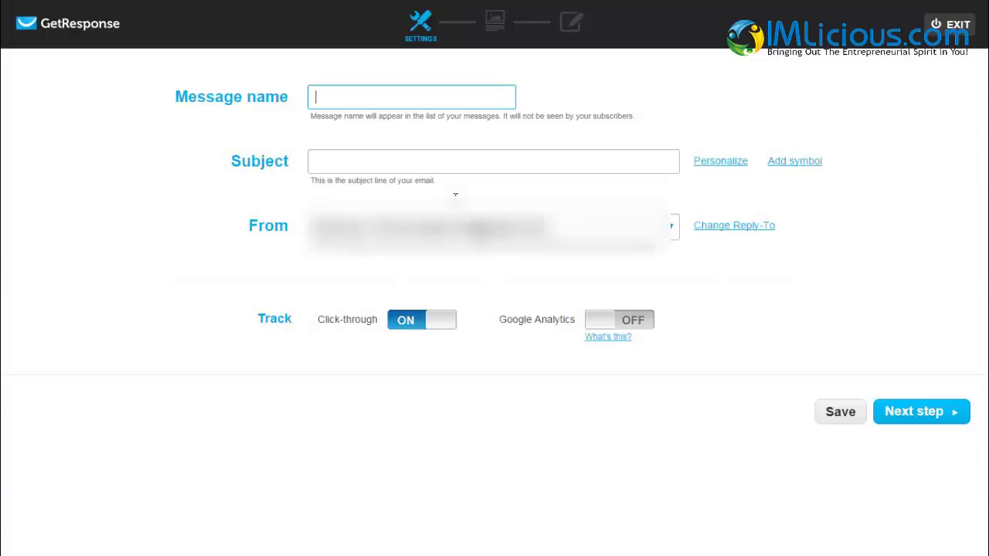
Step: Name the message "Welcome Email" and set its subject to "[[firstname]], Your free affiliate commissions report..."
text(Welcome Email)
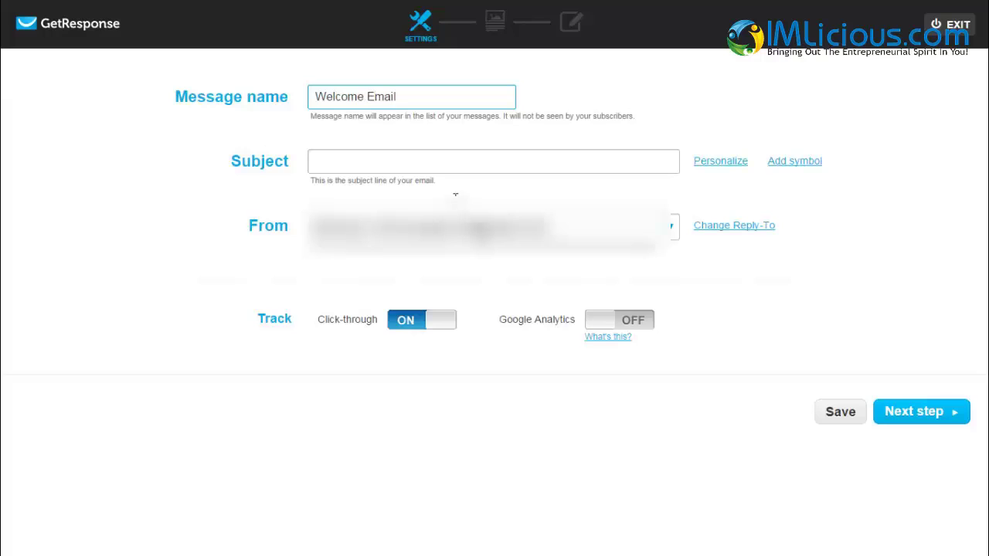
key(Tab)
click(720, 161)
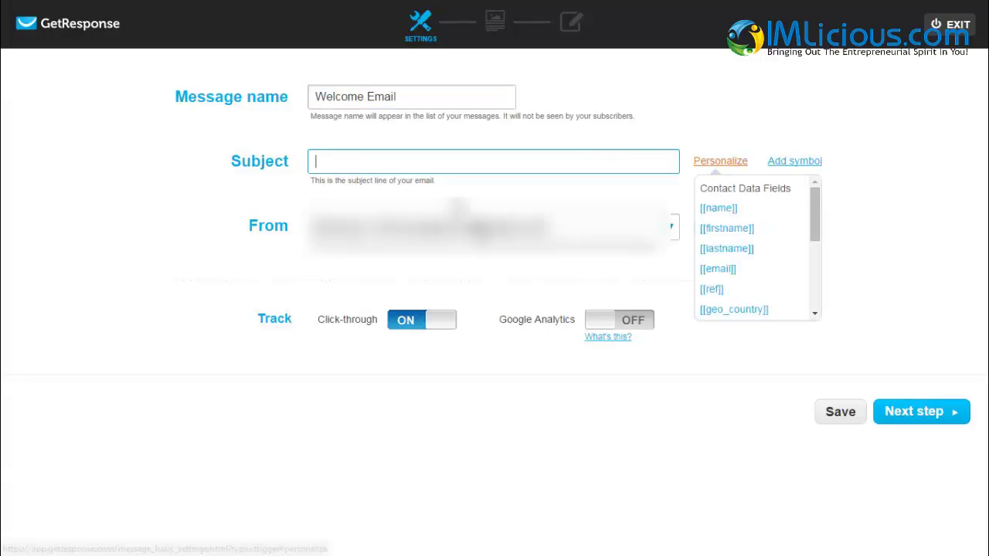
click(726, 228)
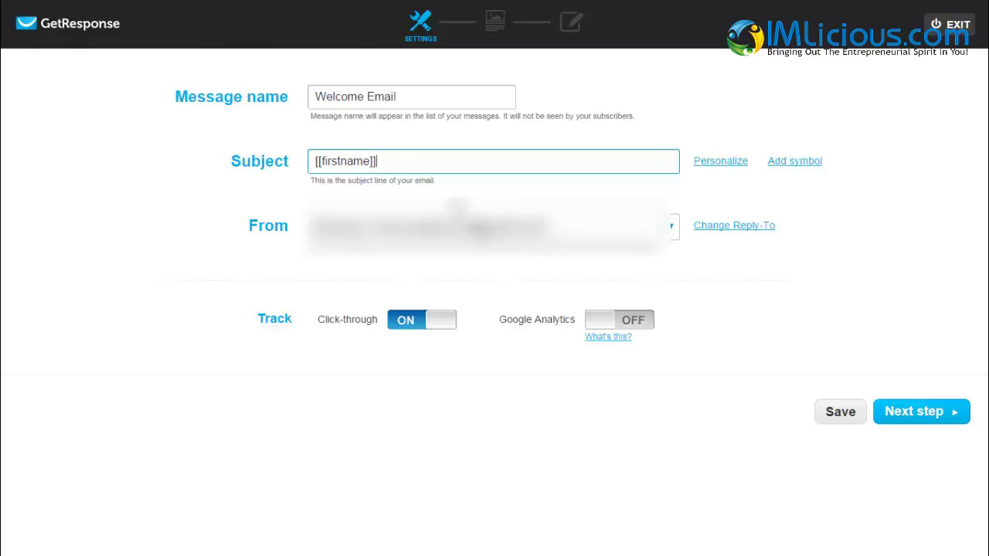
text(, Your free affilia)
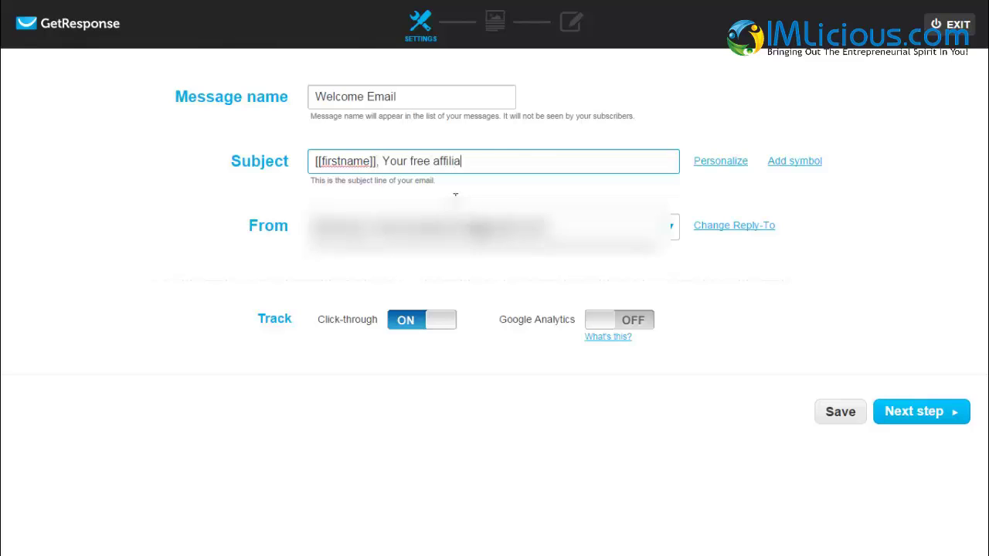
text(te commissions report...)
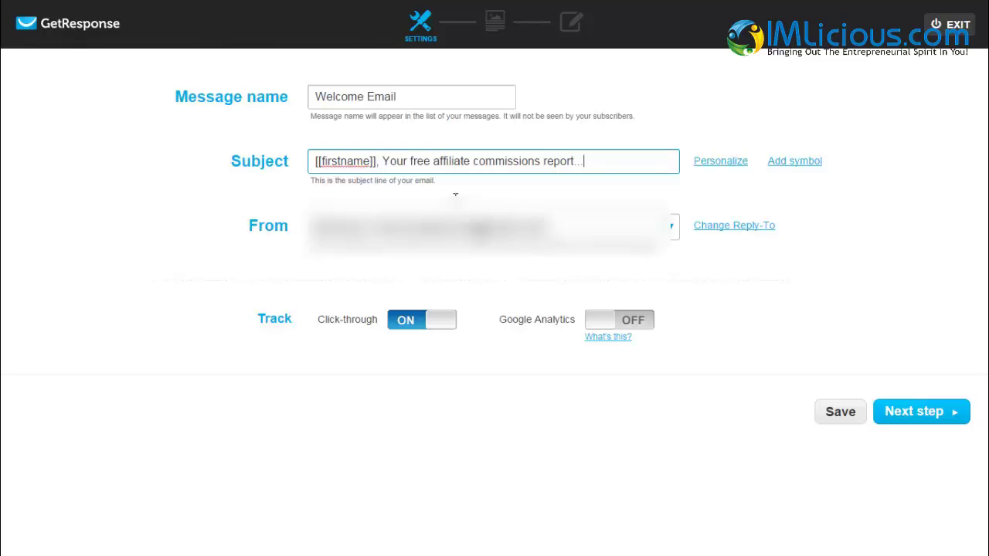
Step: Switch Google Analytics tracking on and back off, and continue to the plain-text message editor
click(620, 320)
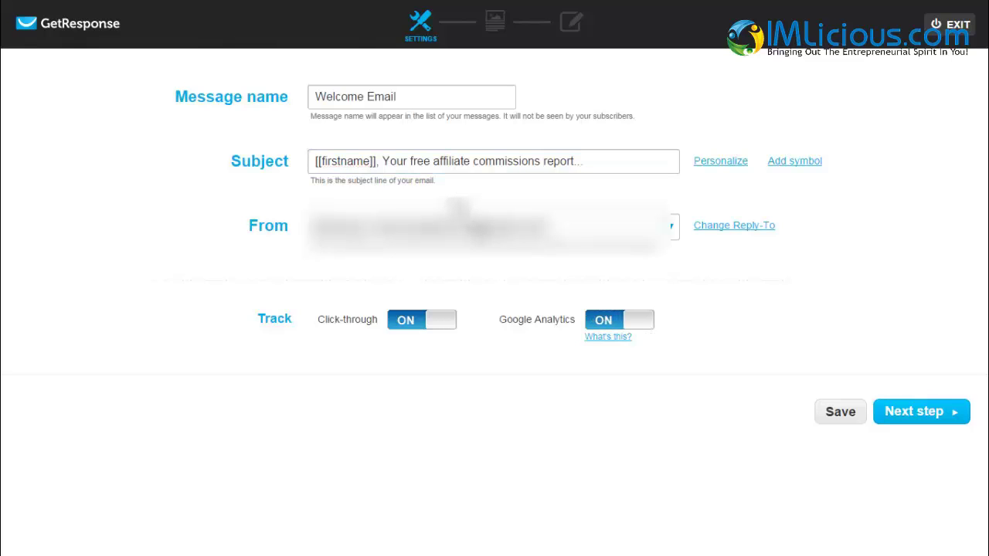
click(620, 319)
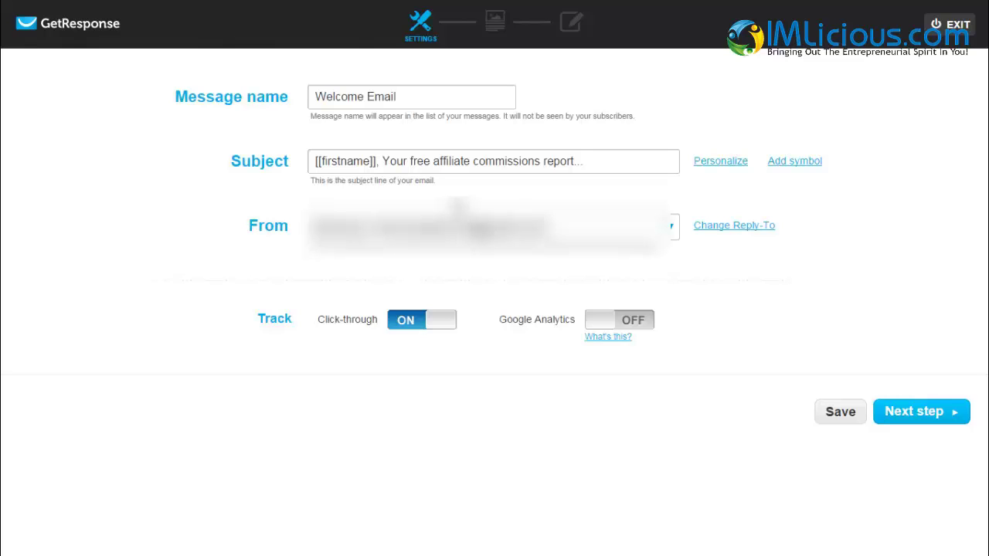
click(919, 411)
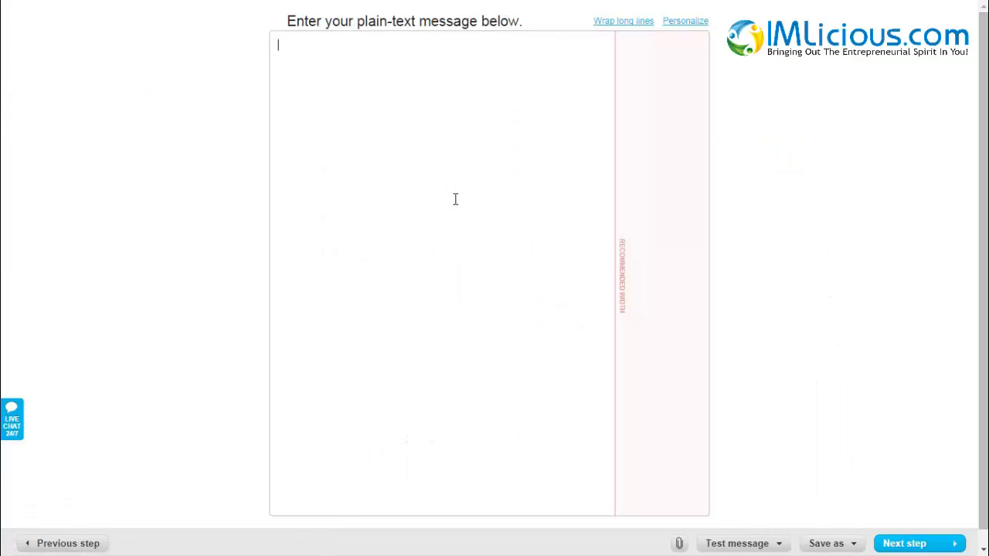
Step: Start the message with the personalized greeting "Hi [[firstname]]," followed by a blank line
text(Hi [[)
key(Down)
key(Return)
text(.)
key(Return)
key(Return)
Step: Add the paragraph "Thank you for joining my mailing list. I look forward to helping you succeed online."
text(Thank f)
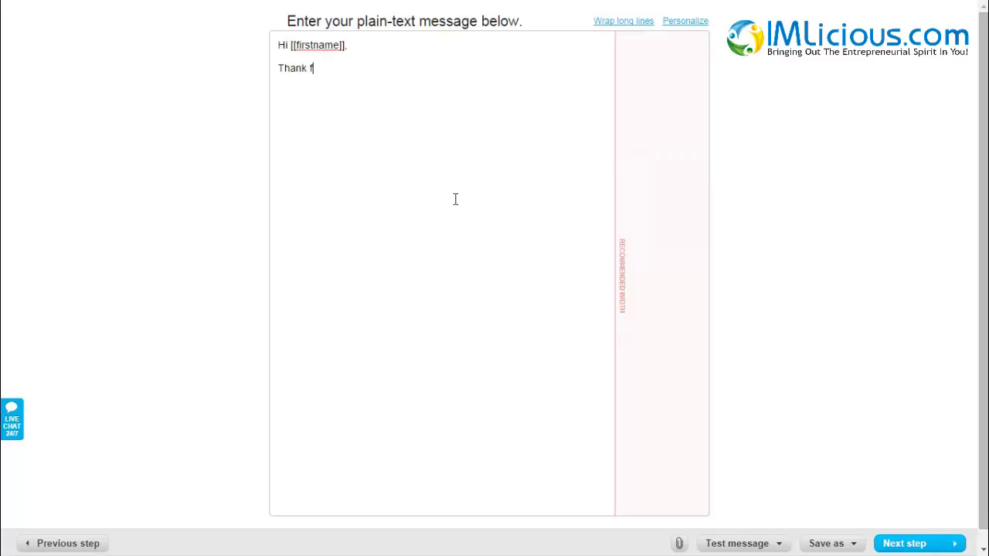
key(BackSpace)
text(you for joining my a)
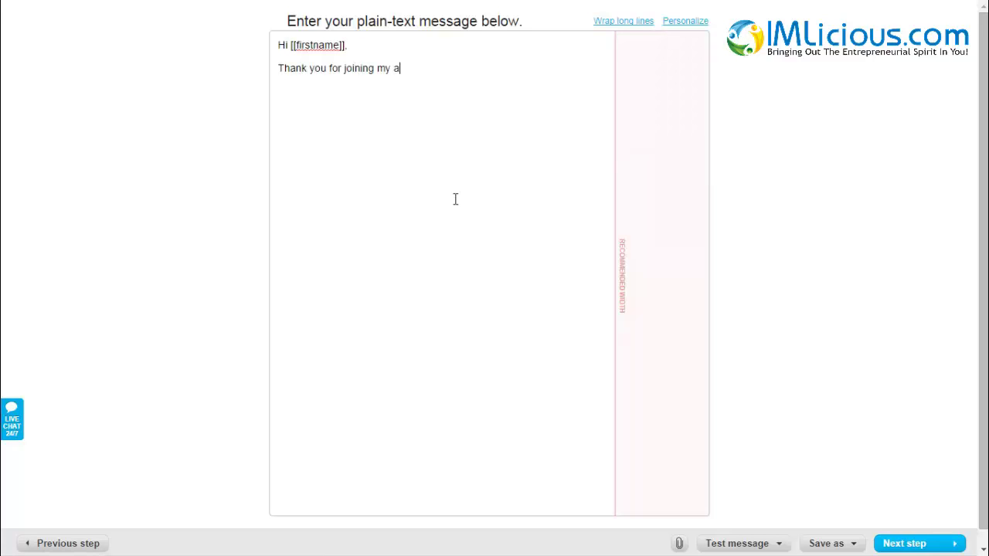
key(BackSpace)
text(mailing list. I look forwa)
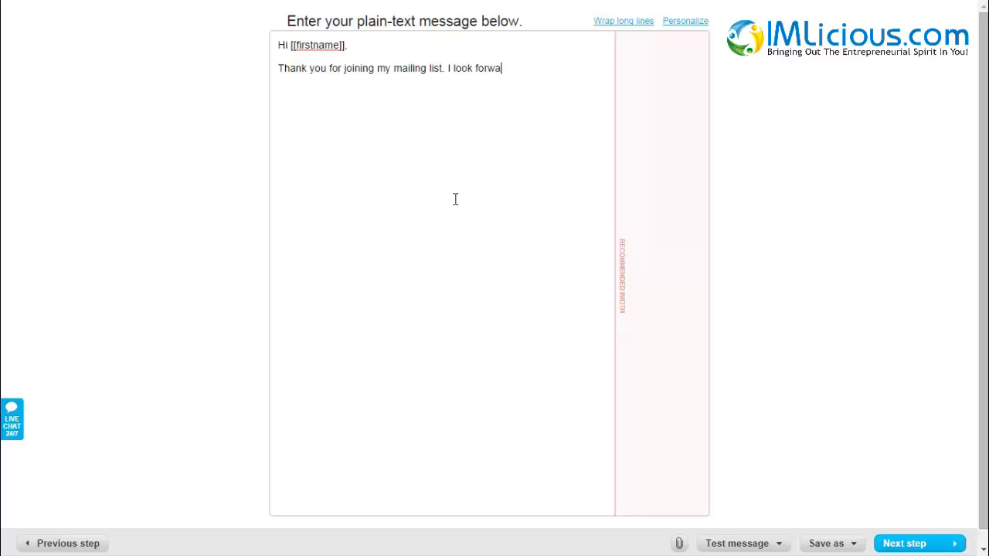
text(rd to helping you success)
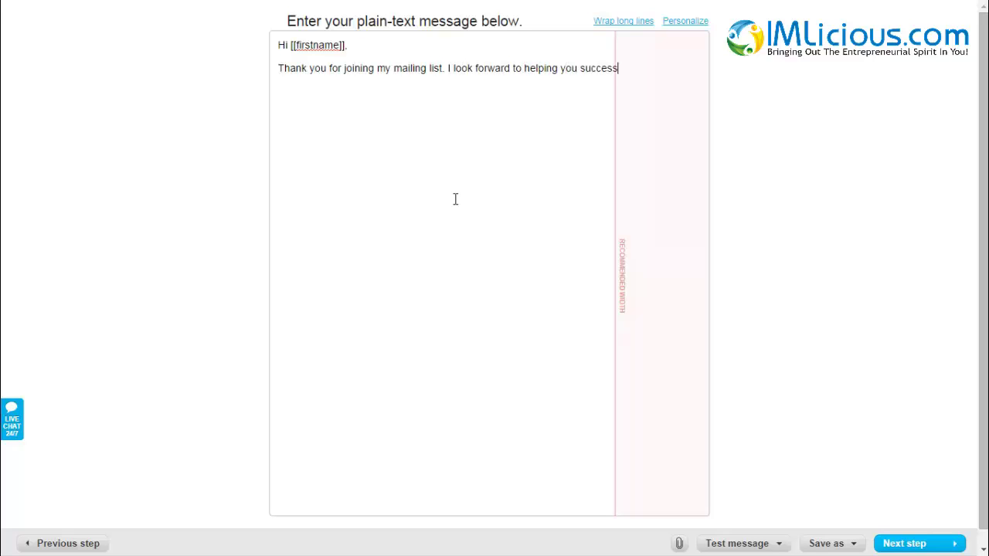
key(BackSpace)
key(BackSpace)
text(ed online.)
key(Return)
key(Return)
Step: Add the line "Here is the link to download your free report:" with the placeholder "url" beneath it
text(Here is the link to download your free)
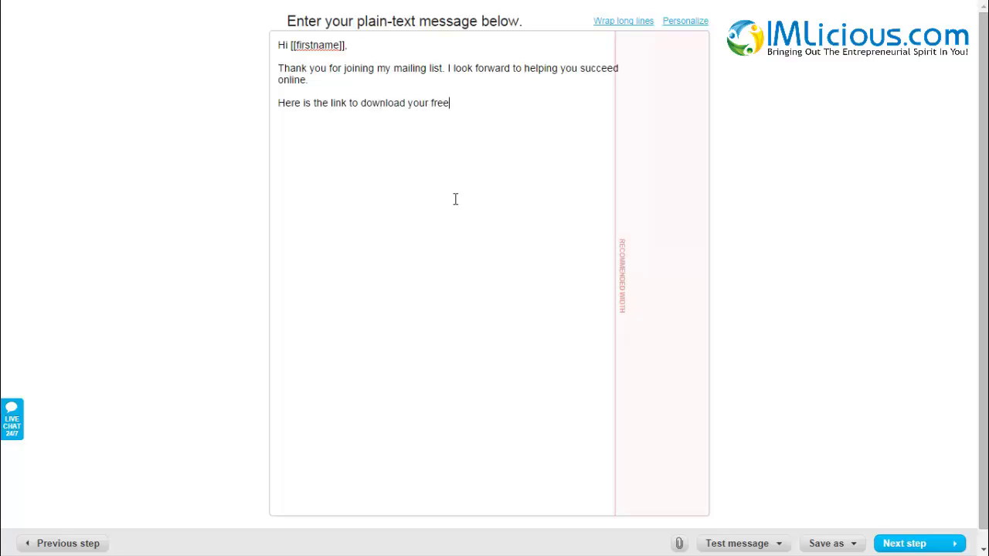
text( report:)
key(Return)
text(url)
key(Return)
key(Return)
Step: Add the paragraph "If you have any questions, feel free to reply to this email. And i will do my best to help you out."
text(If you have any )
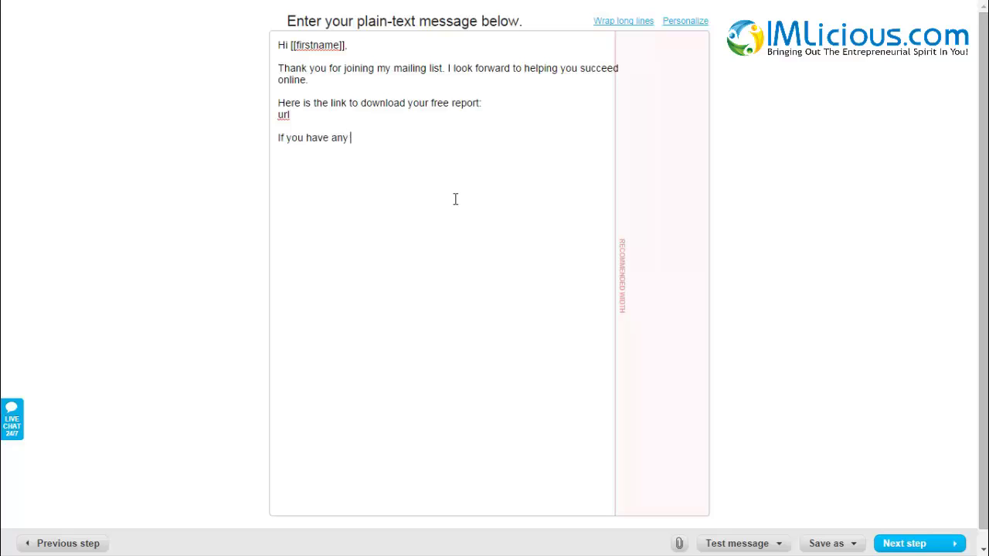
text(questions, feel free to)
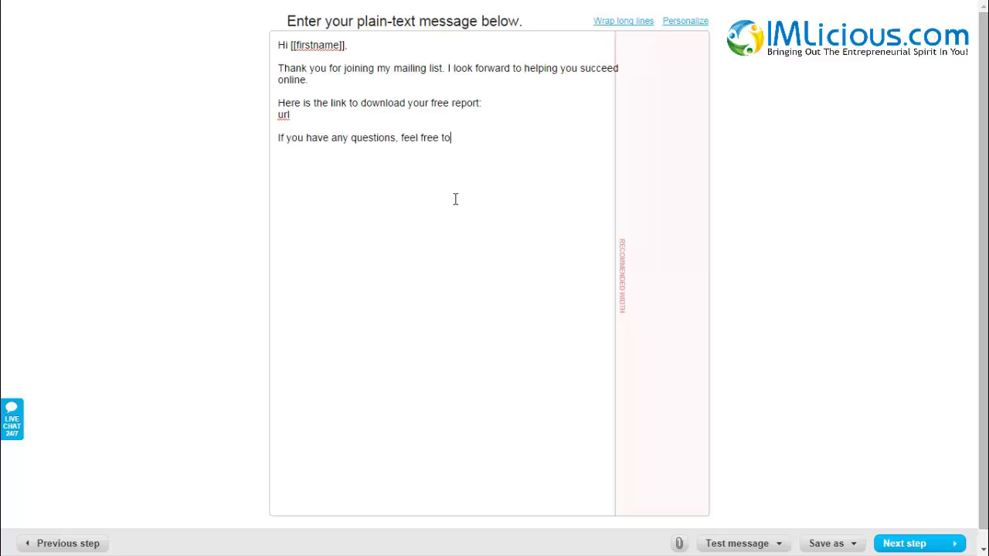
text( reply to this email. And i will do my )
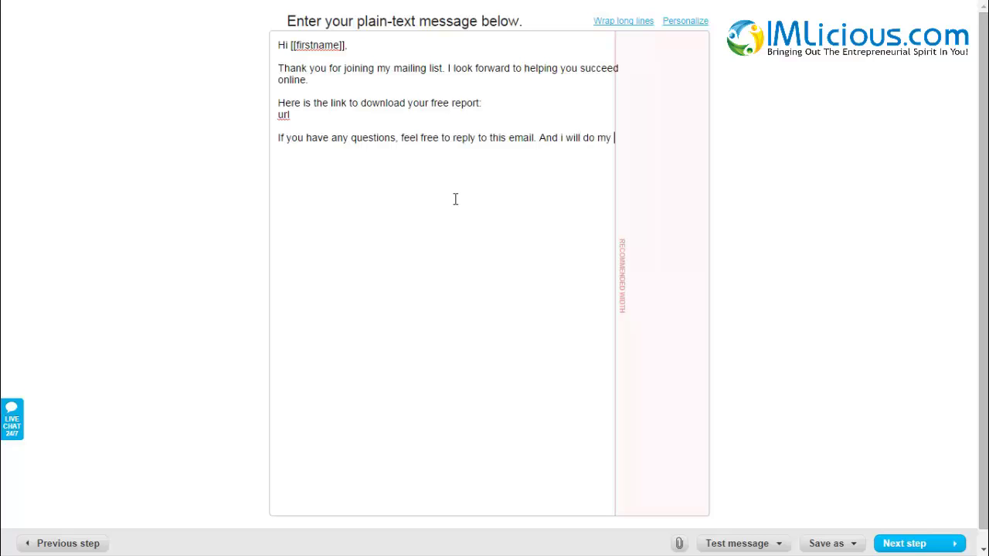
text(best to help you out.)
key(Return)
key(Return)
Step: Sign off with "To your affiliate marketing success!" and the sender's first name, and wrap the message's long lines
text(To your affiliate markeit)
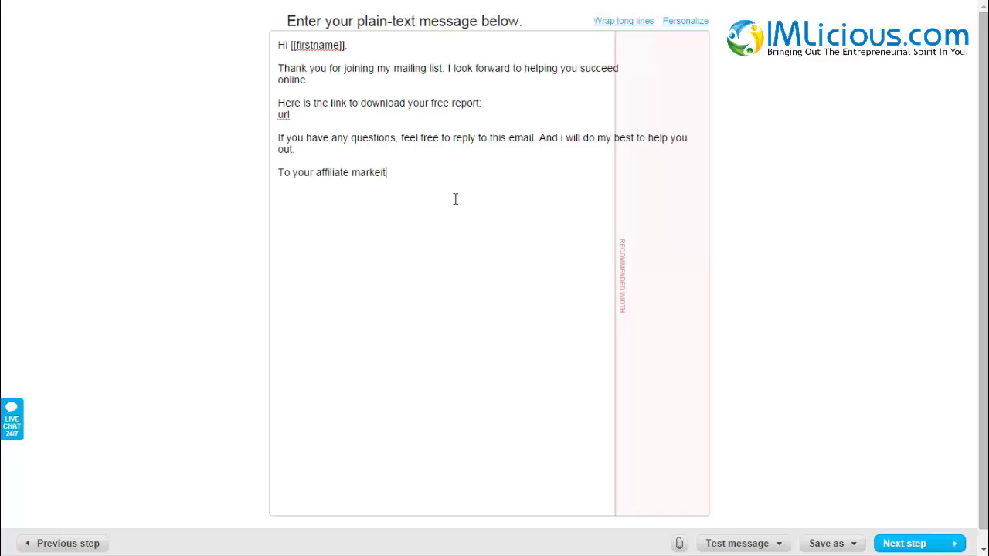
key(BackSpace)
key(BackSpace)
text(ting success!)
key(Return)
text(Edmund)
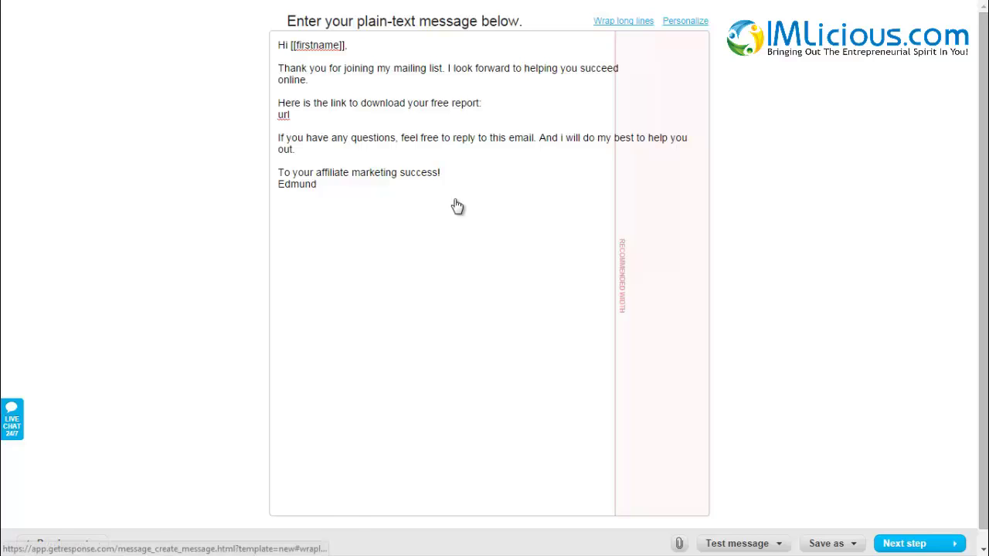
key(Home)
key(BackSpace)
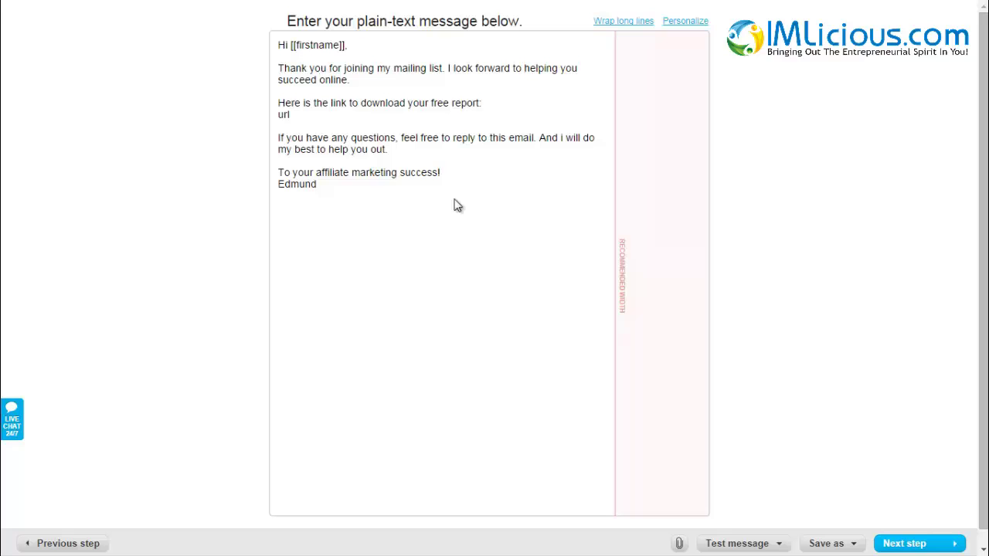
Step: Check the message's SpamScore and close the results
mouse_move(743, 544)
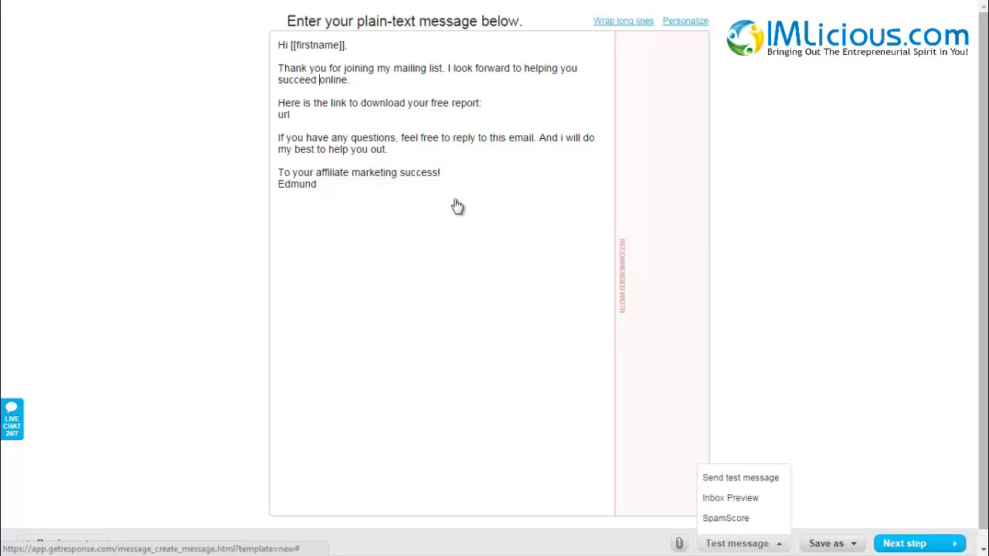
click(726, 518)
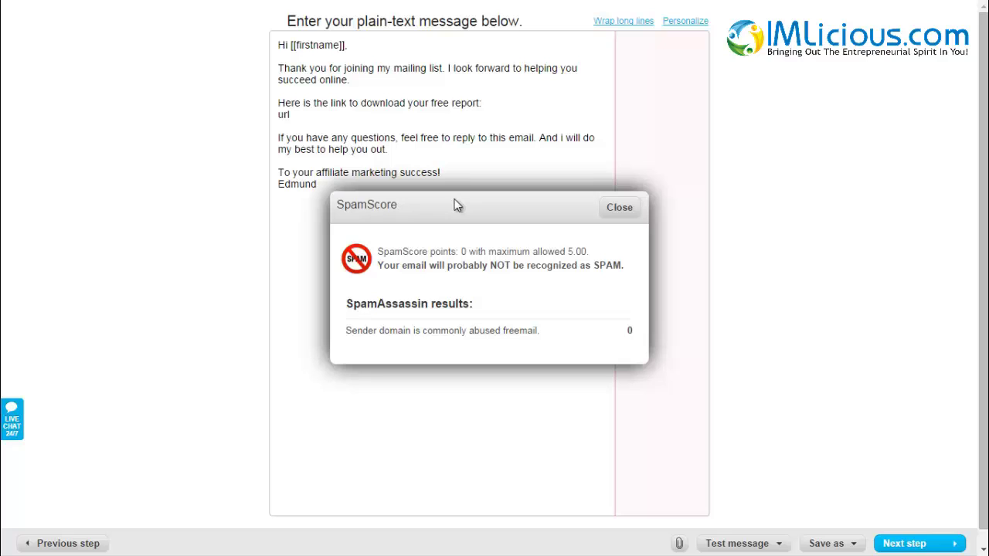
click(619, 207)
Step: Open the message's Inbox Preview and examine how it renders in web-based, desktop and mobile email clients
click(744, 544)
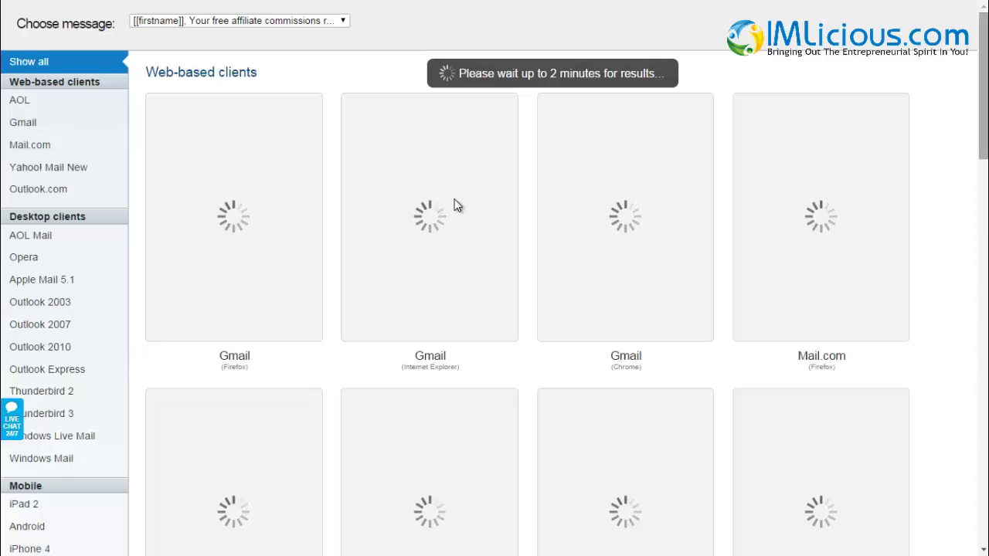
scroll(454, 205, down, 4)
scroll(454, 205, down, 10)
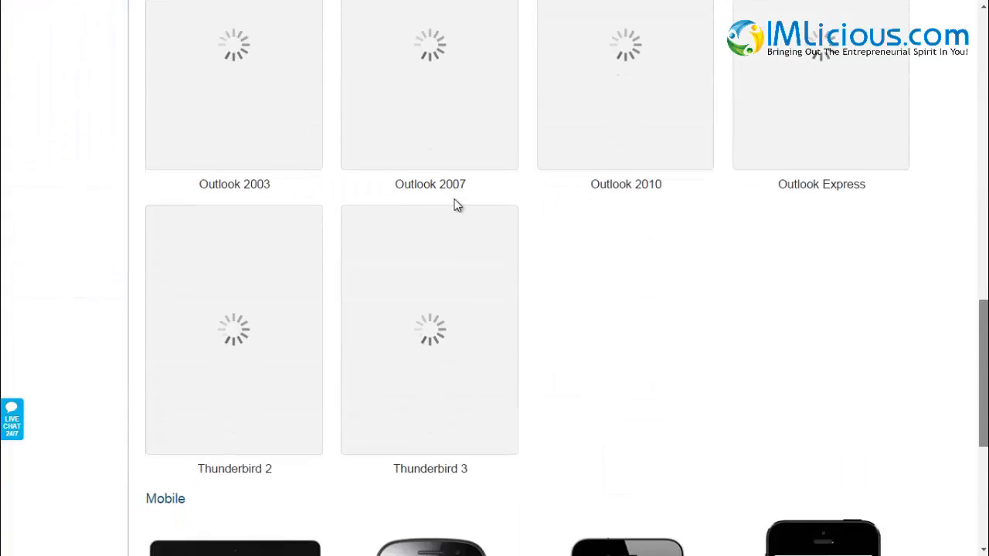
scroll(458, 206, down, 1)
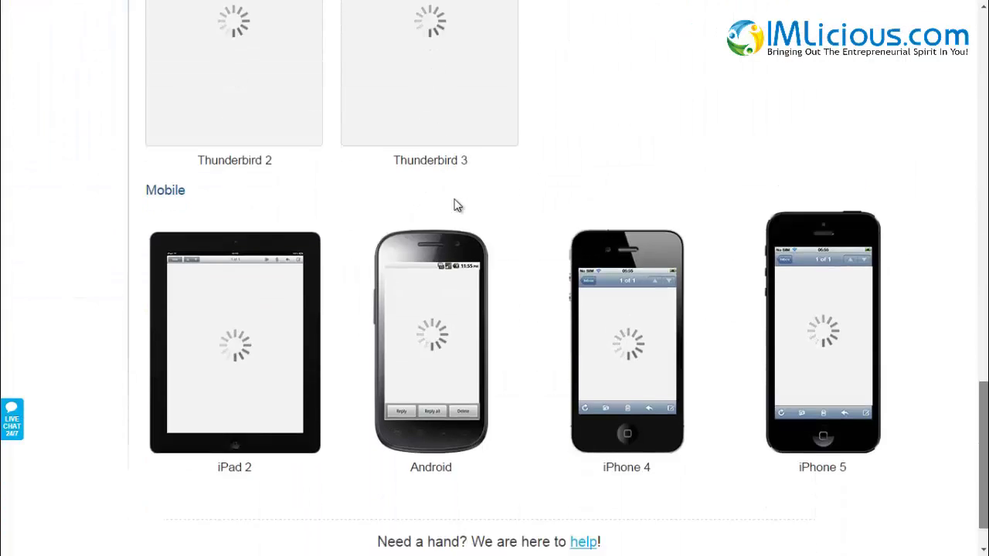
scroll(458, 206, up, 15)
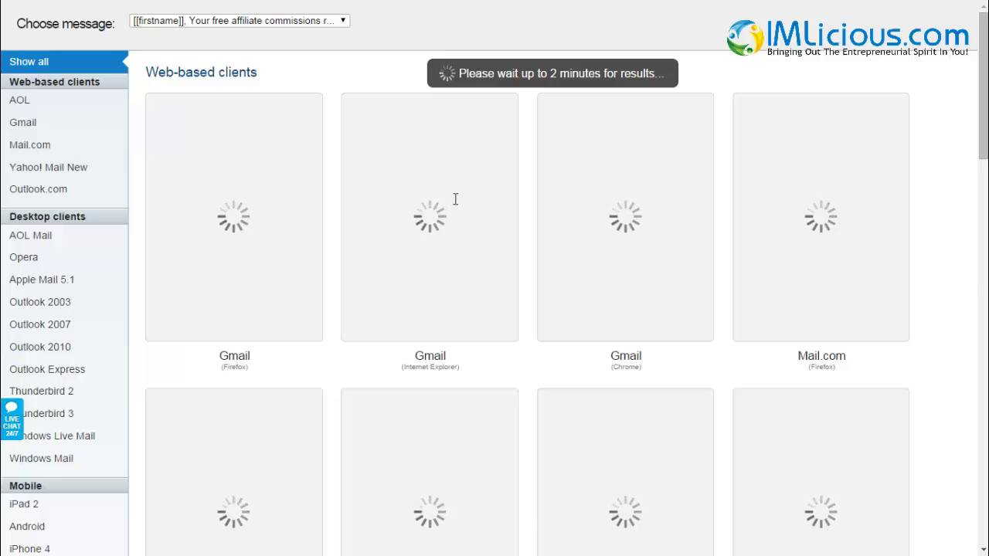
scroll(456, 204, down, 6)
scroll(456, 204, down, 9)
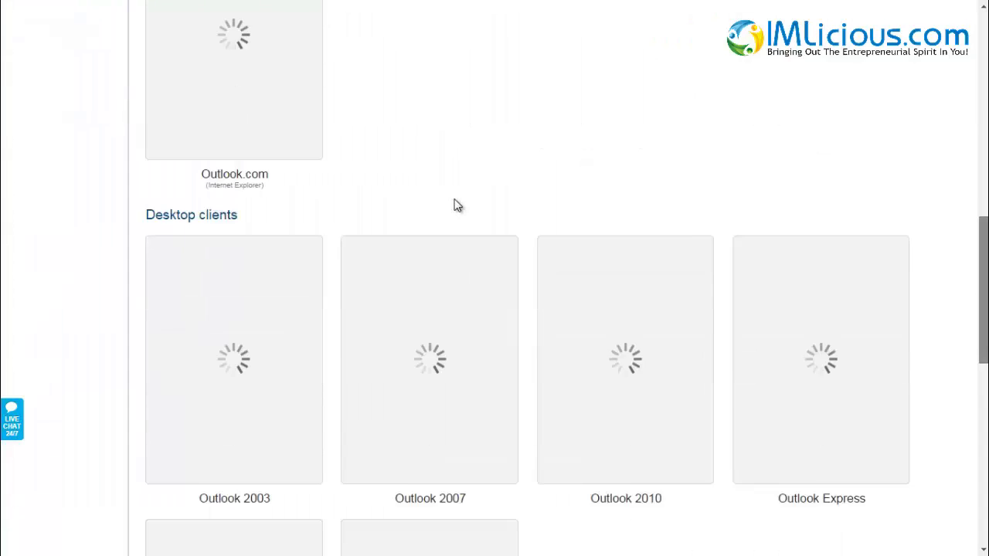
Step: Review the loaded Inbox Preview renderings of the message for the web-based, desktop and mobile email clients
scroll(456, 204, up, 16)
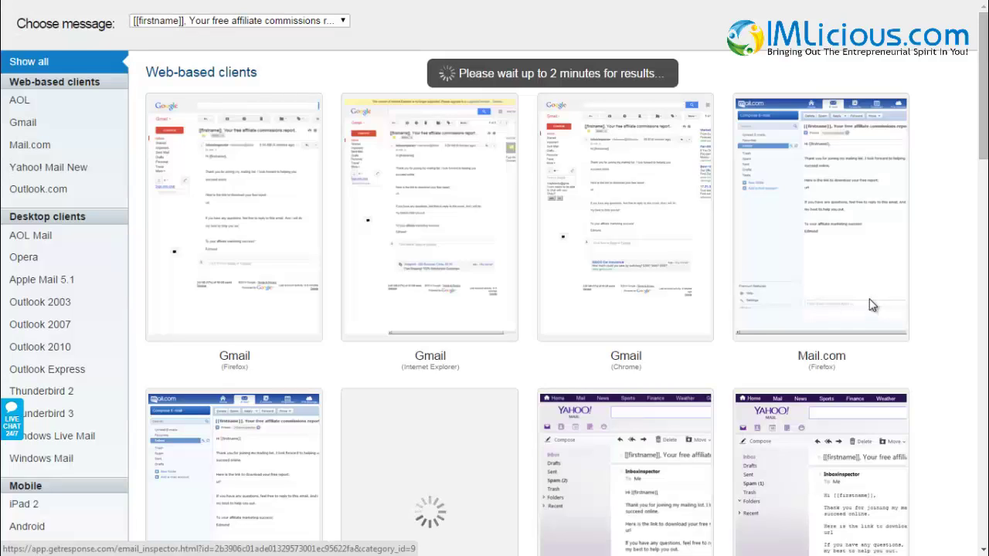
scroll(872, 305, down, 2)
scroll(871, 306, down, 10)
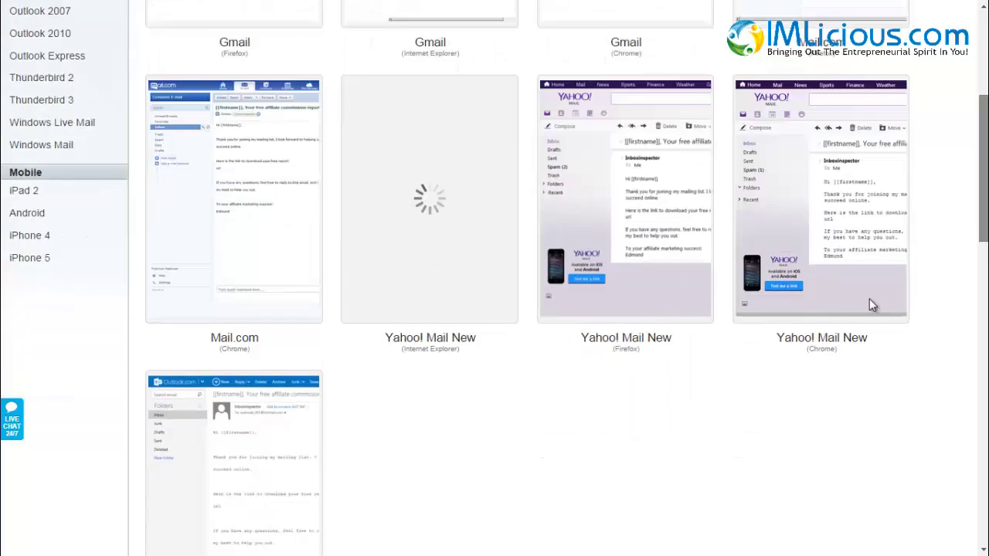
scroll(871, 306, up, 3)
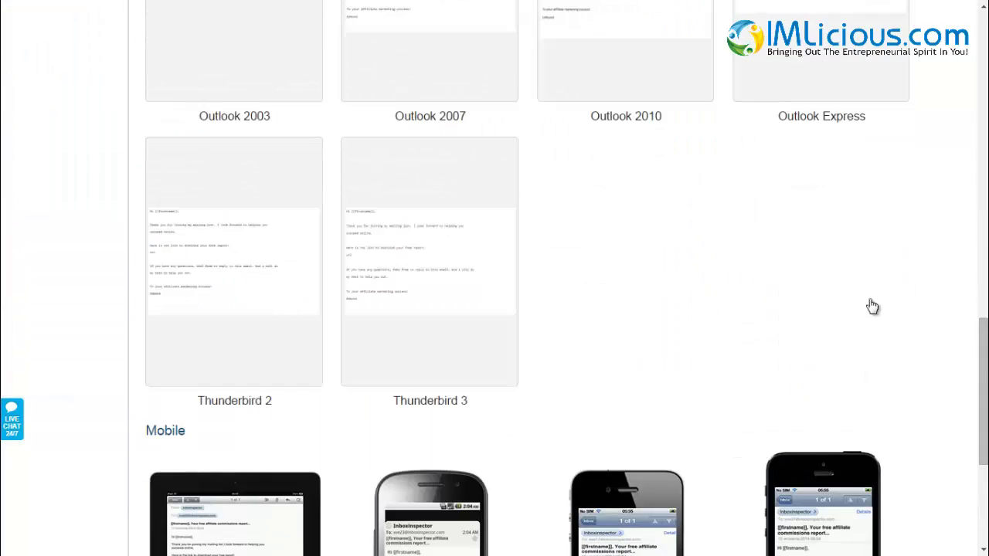
scroll(871, 306, up, 10)
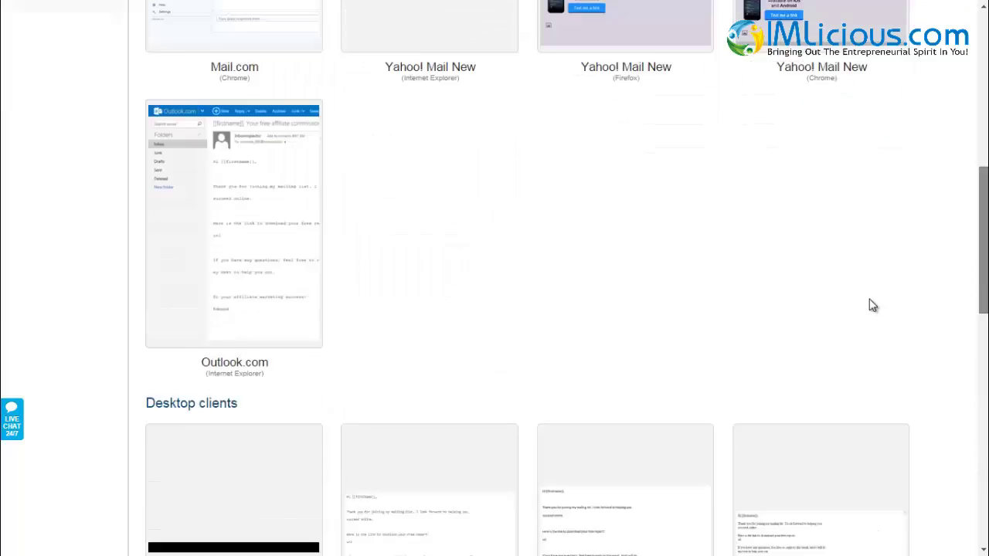
scroll(871, 306, up, 1)
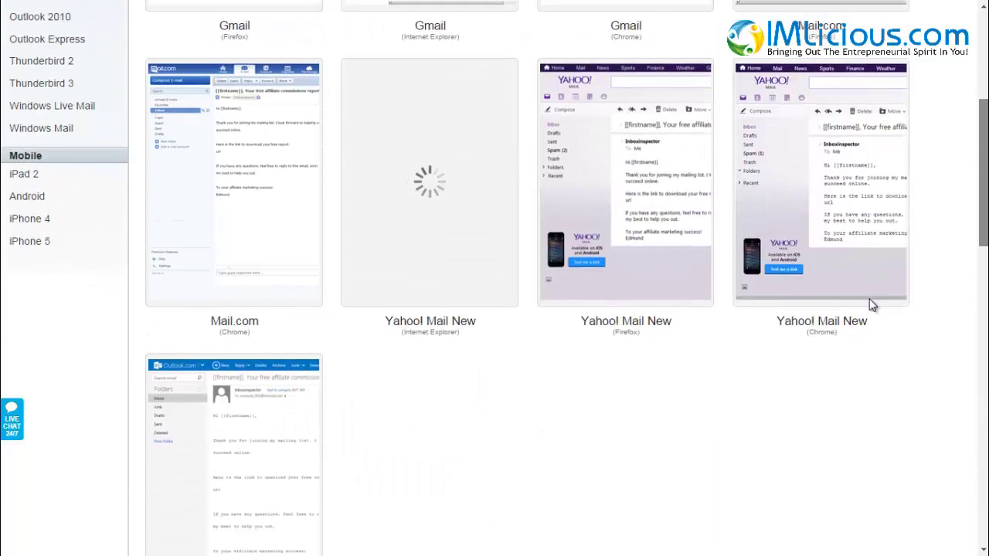
scroll(871, 306, down, 5)
scroll(872, 306, down, 3)
scroll(871, 306, up, 12)
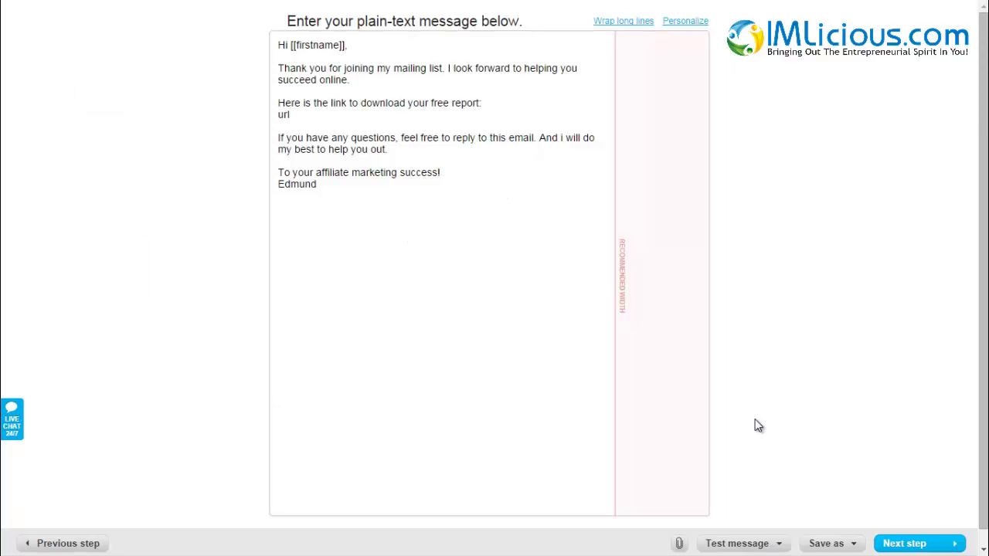
Step: Send a test copy of the welcome message
click(764, 543)
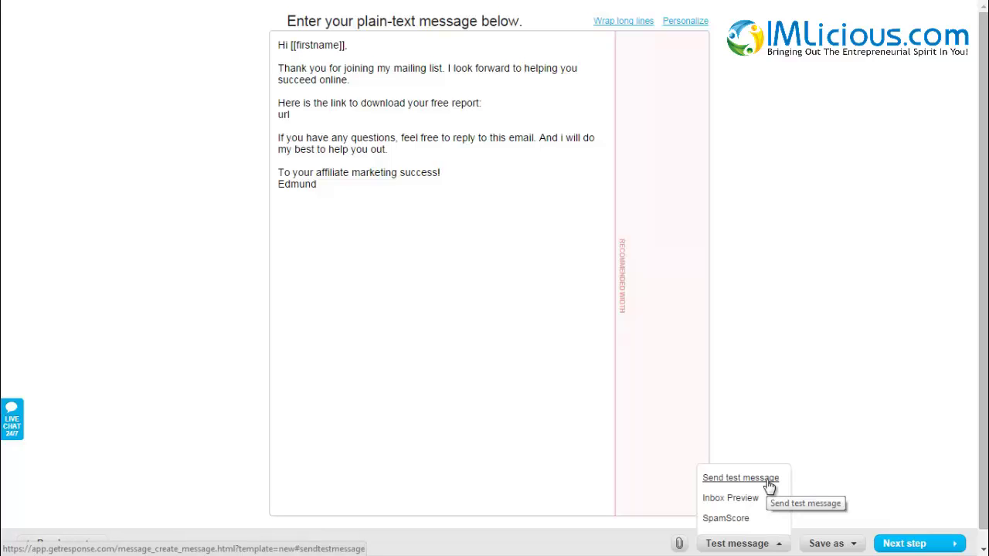
click(769, 485)
click(616, 281)
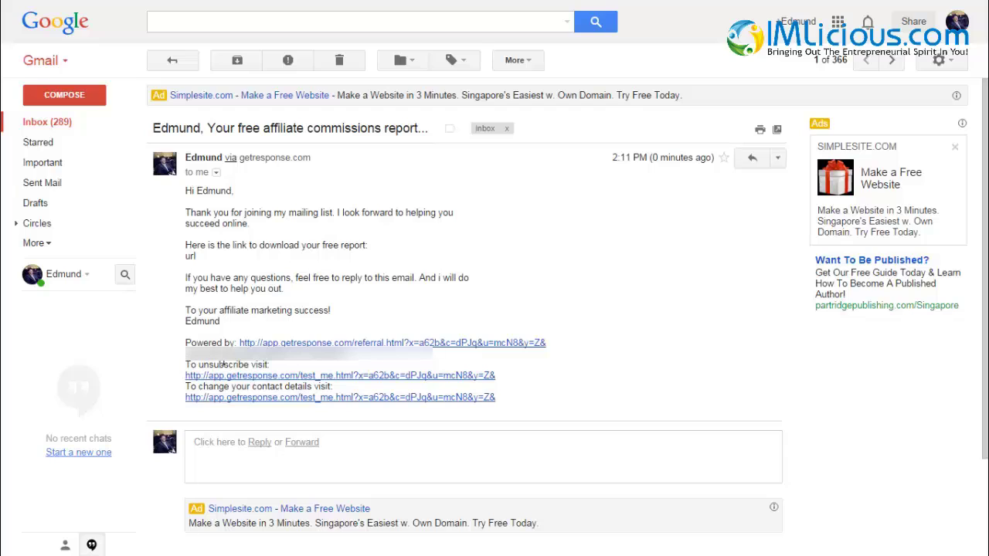
Step: Switch to Gmail to examine the received test email's footer, then return to GetResponse and dismiss the sent confirmation
triple_click(309, 355)
click(581, 311)
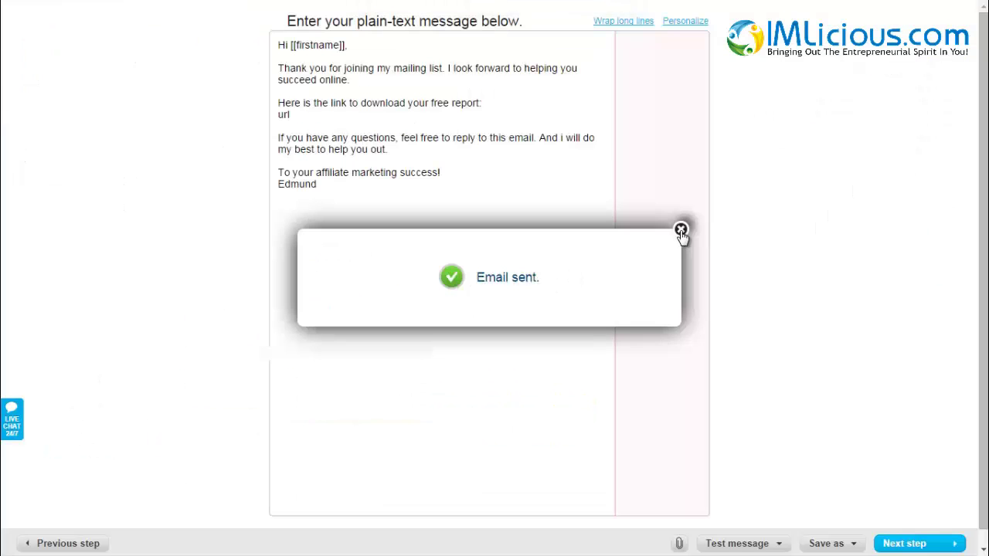
click(681, 228)
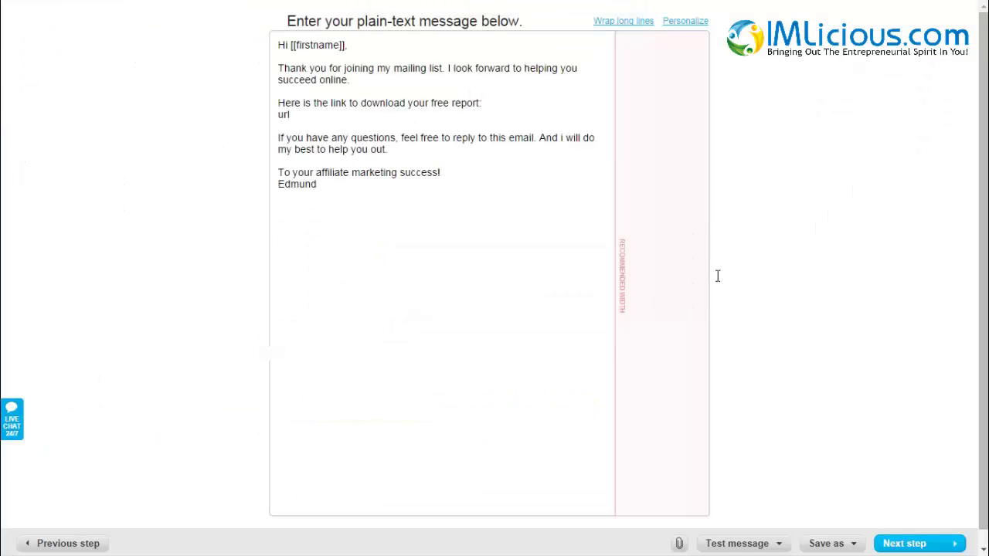
Step: Finish the welcome message, then save and publish the Free Report autoresponder
click(912, 544)
click(744, 504)
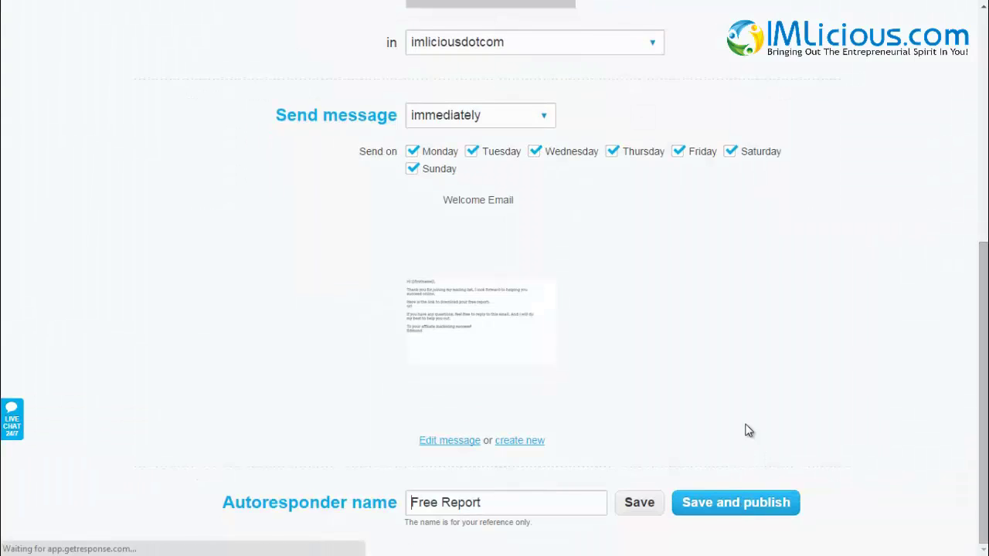
mouse_move(194, 165)
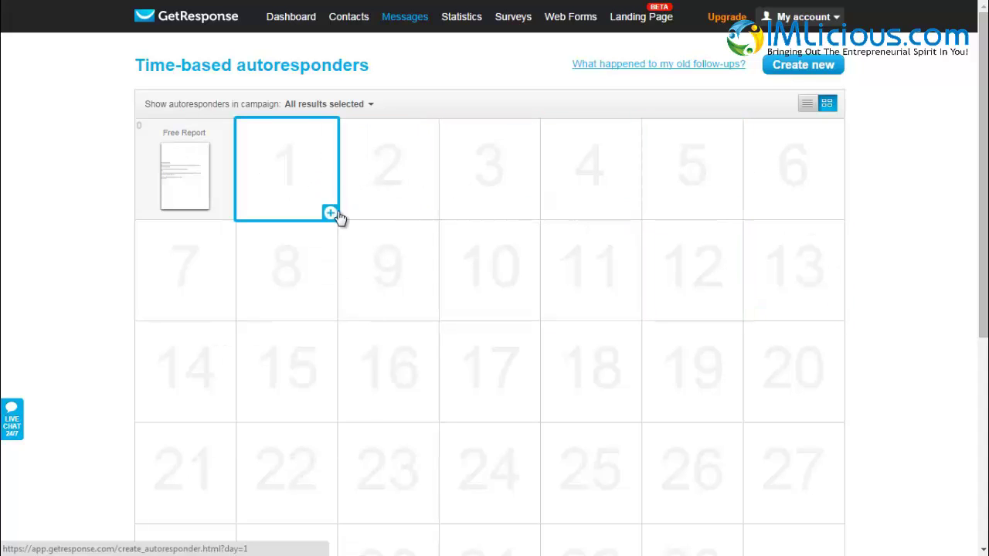
Step: Create a new time-based autoresponder for day 1 and schedule its message to send exactly at 9:00 am
click(329, 215)
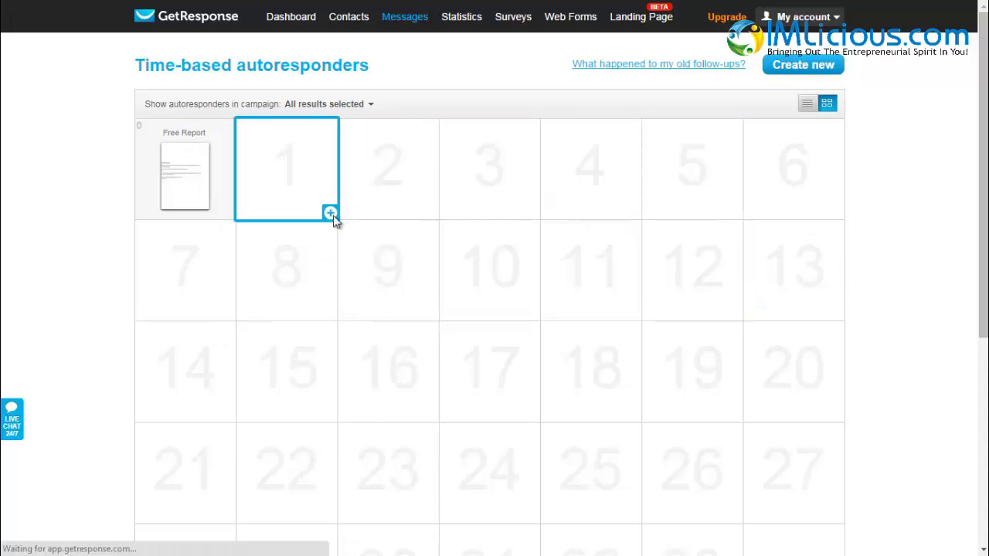
scroll(506, 69, down, 4)
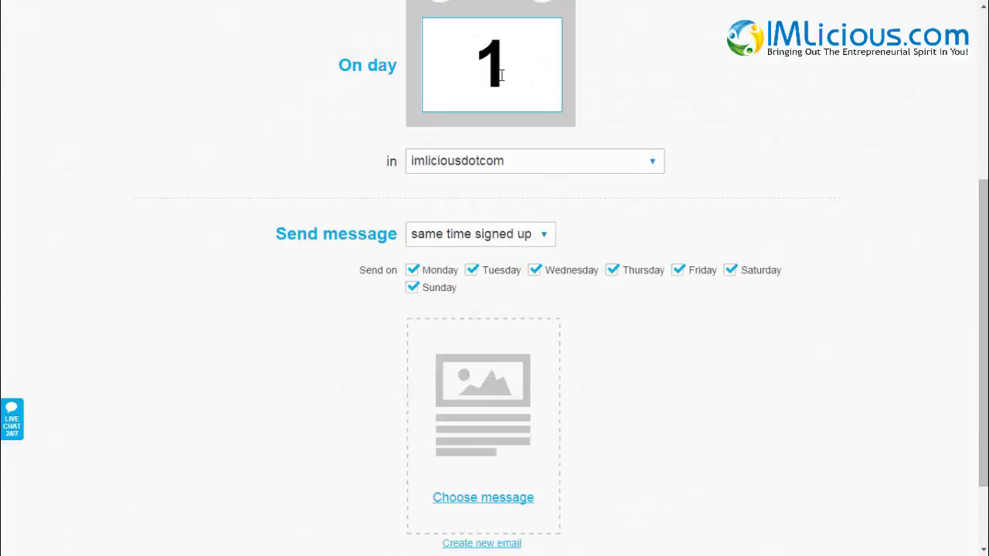
scroll(506, 68, down, 1)
click(499, 199)
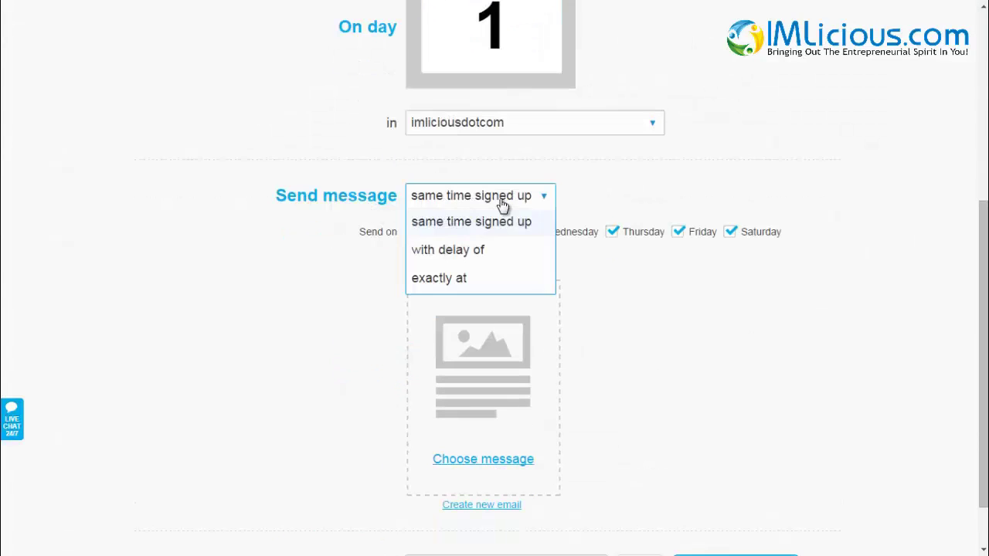
click(441, 285)
click(609, 196)
scroll(649, 284, down, 1)
drag(648, 278, 648, 303)
click(619, 310)
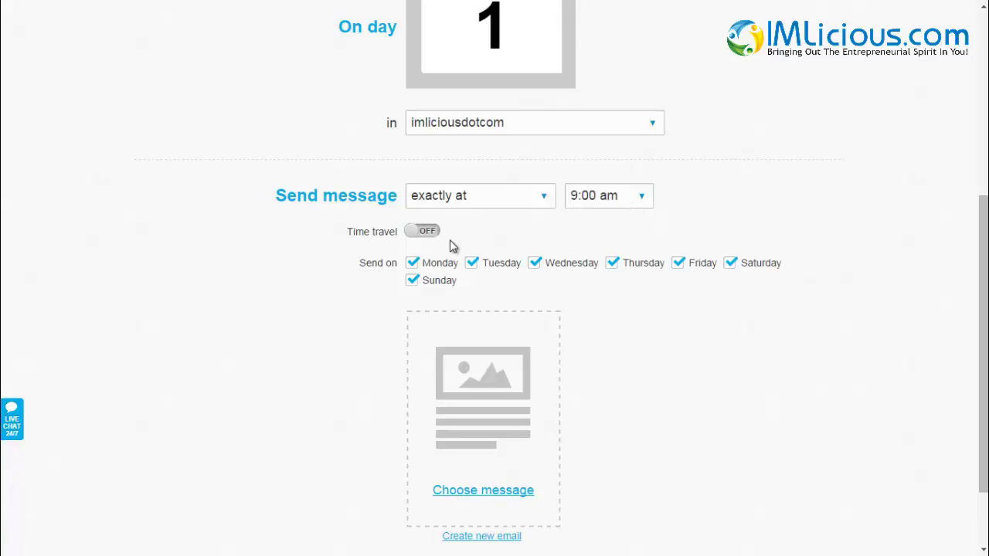
Step: Enable Time travel and exclude Saturday and Sunday from the day 1 autoresponder's sending days
click(430, 232)
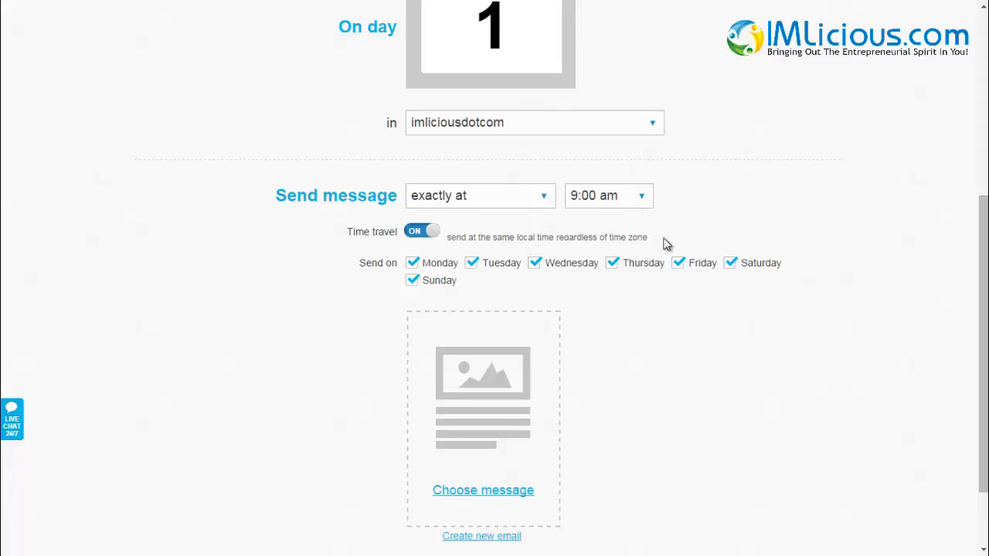
click(757, 265)
click(412, 283)
Step: Create a new email named "Follow Up Email" with the personalized subject "[[firstname]], have you downloaded your report?"
scroll(680, 294, down, 1)
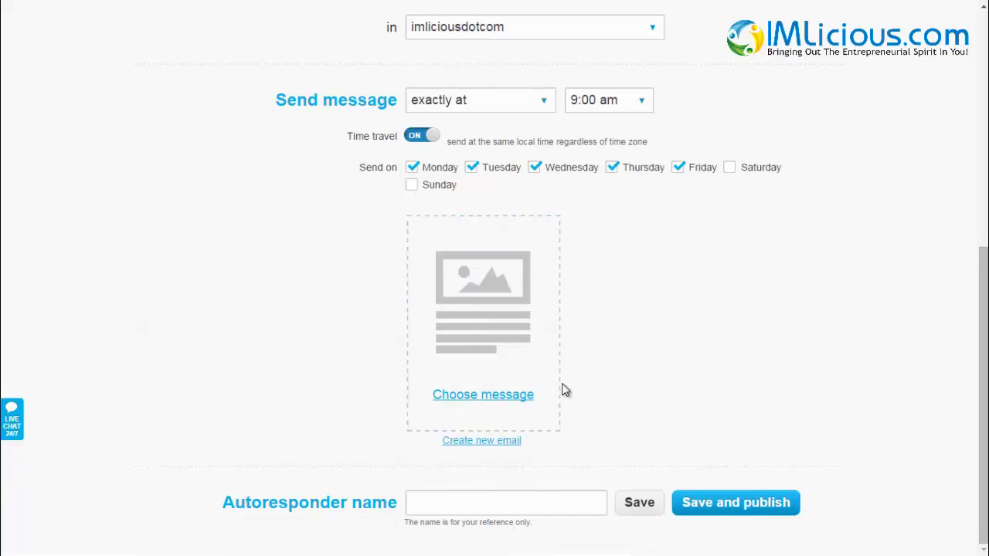
click(483, 440)
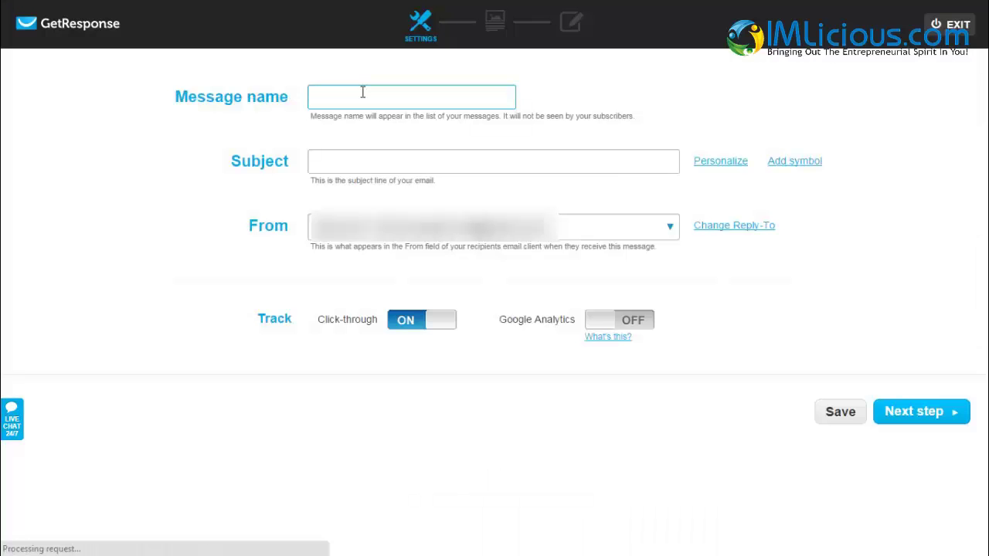
text(Follow Up Email)
key(Tab)
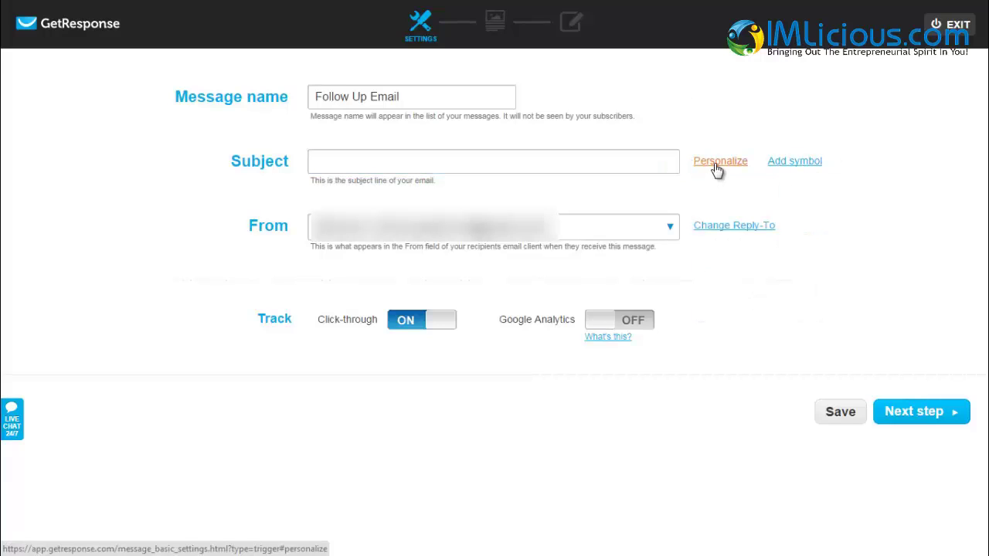
mouse_move(720, 162)
click(768, 228)
click(440, 160)
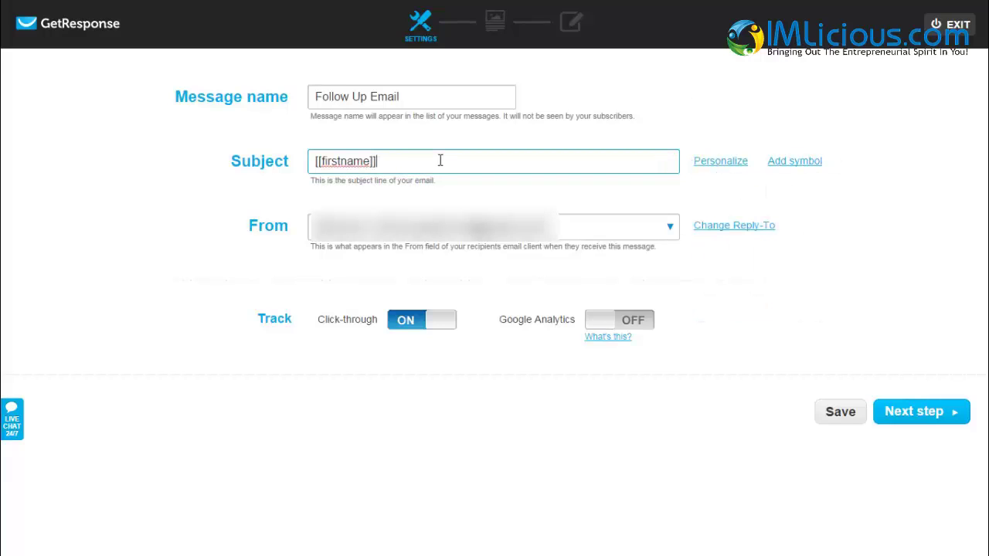
text(, gave you downloaded your report?)
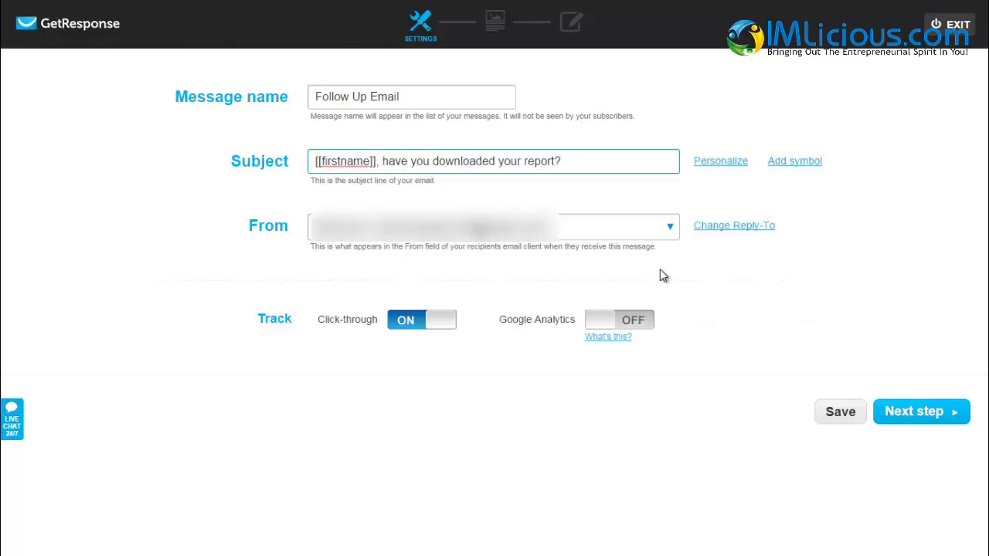
Step: Choose the plain-text format for the follow-up email and begin its body with the personalized greeting "Hi [[firstname]],"
click(902, 410)
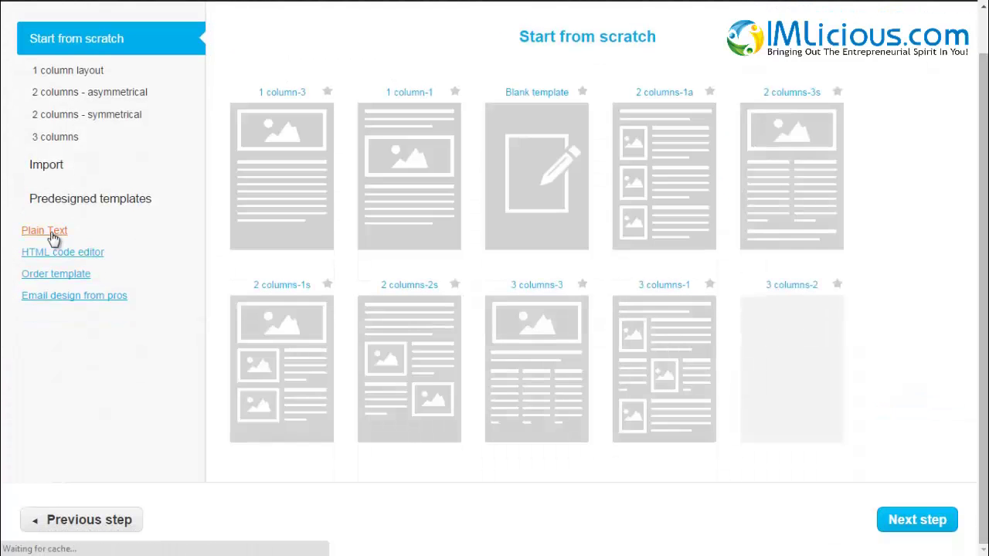
click(34, 247)
text(H)
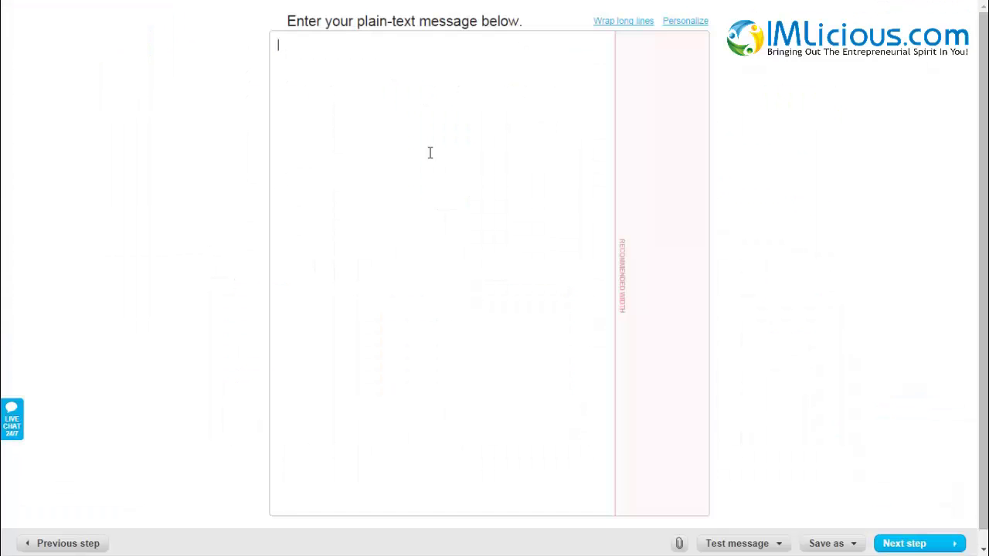
text(Hi)
click(685, 21)
click(669, 97)
text(,)
key(Return)
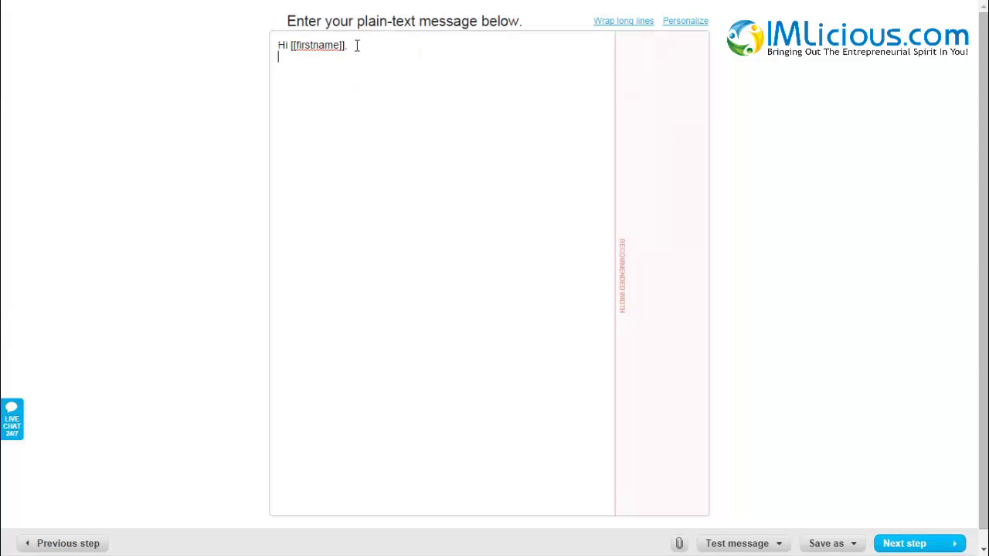
key(Return)
Step: Add the paragraph "Hope you are doing fine. I just to check whether you have received your report."
text(Hope you are doing fine. I m)
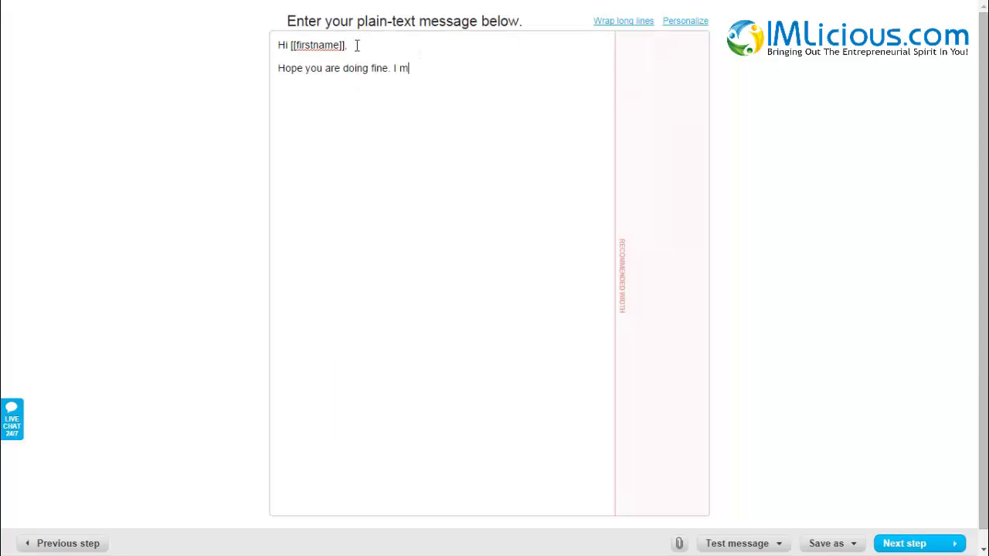
key(BackSpace)
text(just to check whether you)
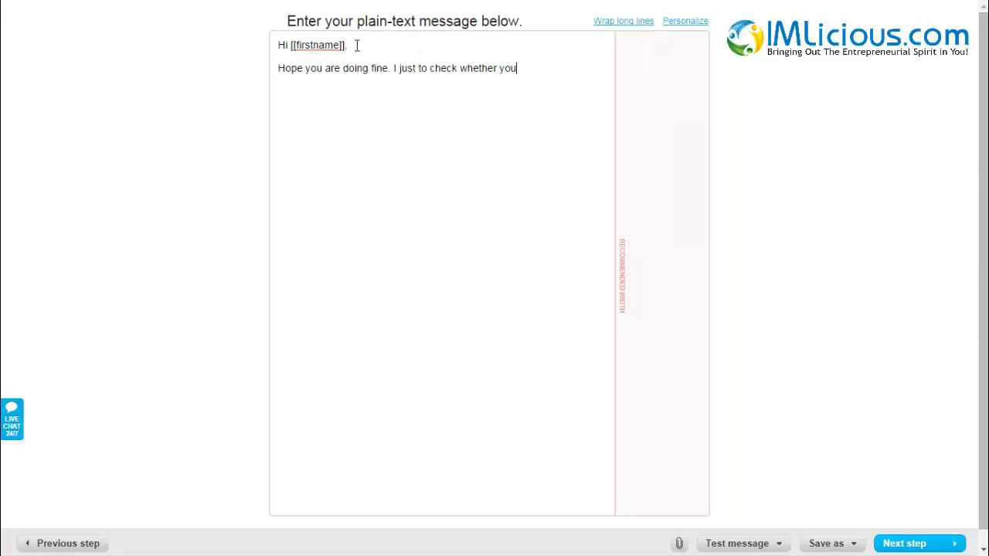
text( have received your report.)
key(Return)
key(Return)
Step: Add the line "If you haven't, here is the url to download it: URL"
text(If)
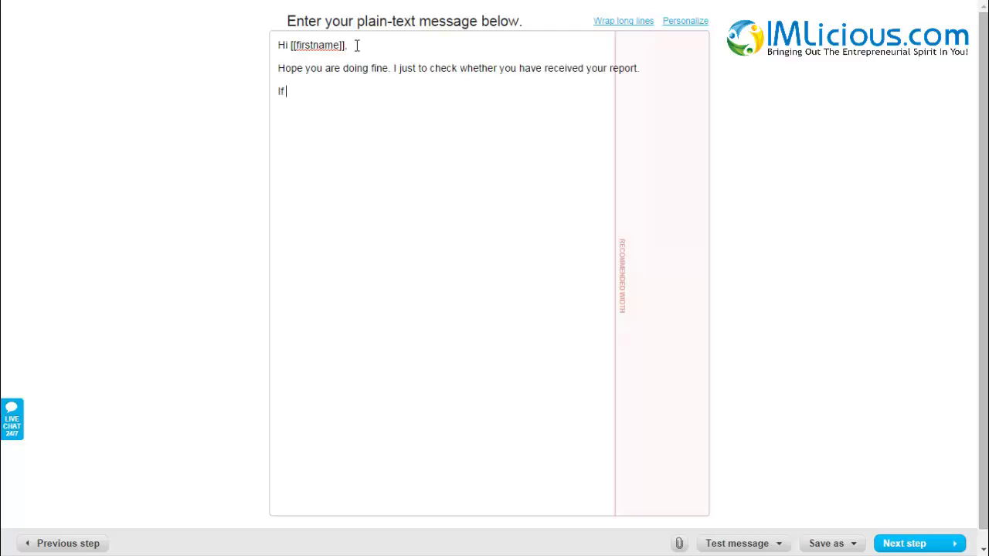
text( you haven't, here is the )
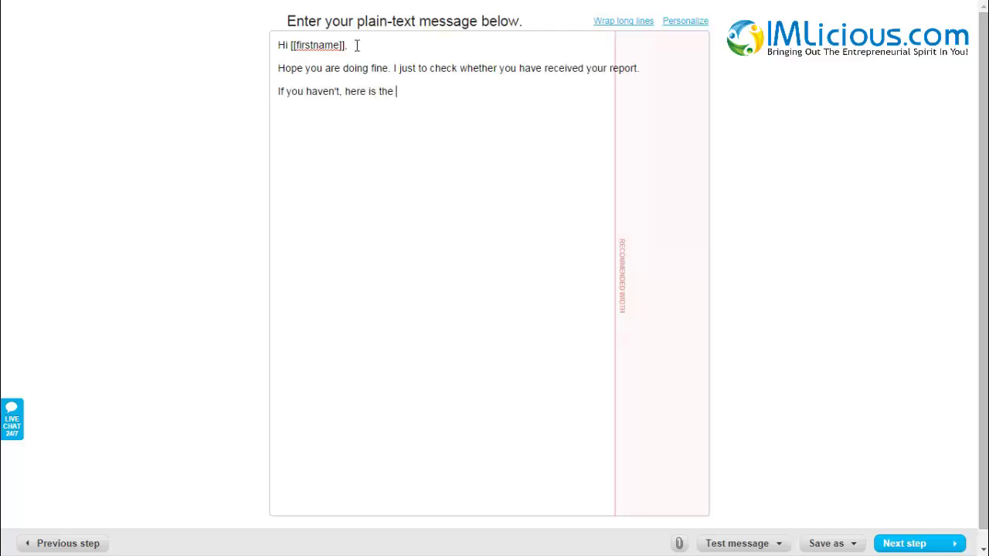
text(url to download it: URL)
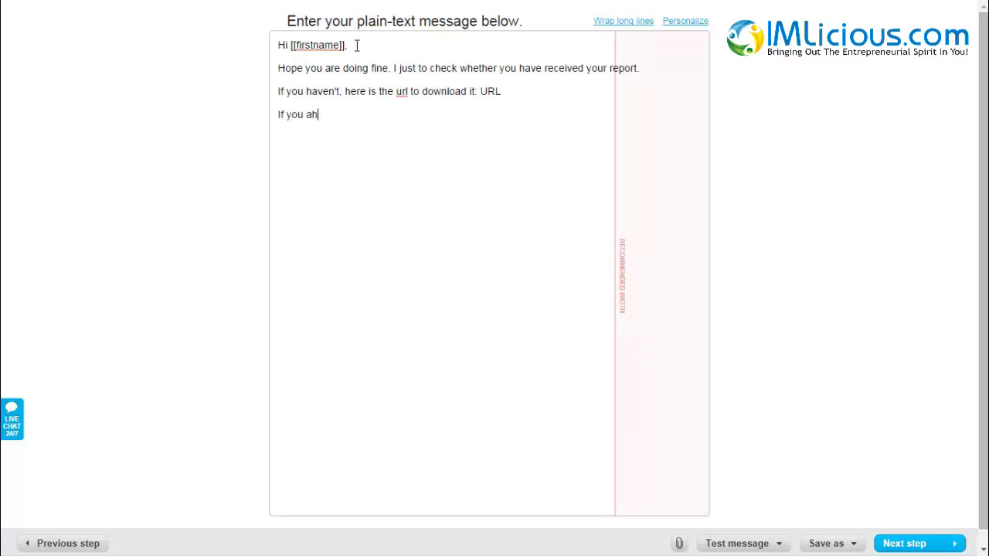
Step: Add "If you have any questions, feel free to reply to this email." and sign off with "Cheers!" and the sender's first name
key(BackSpace)
key(BackSpace)
text(have any questions, feel free to reply )
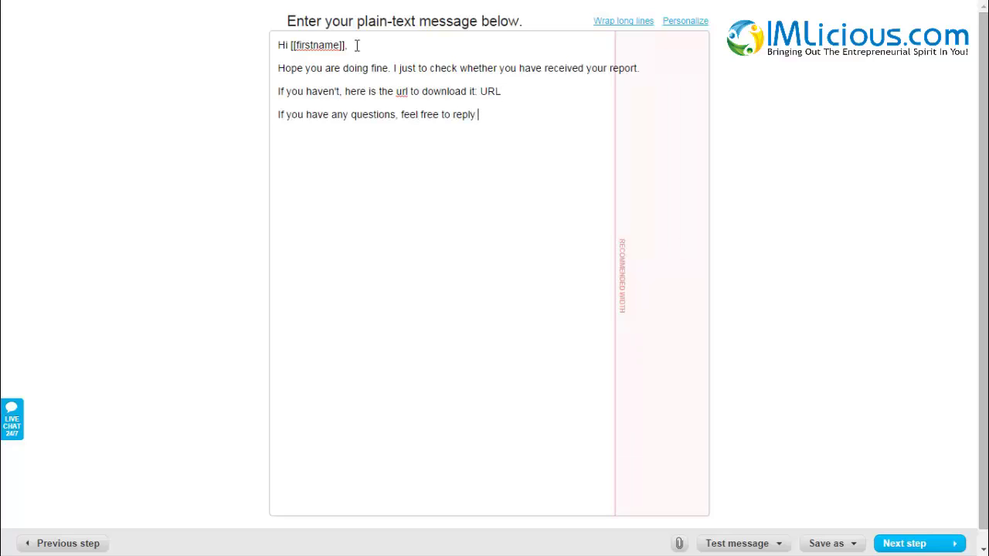
text(to this email.)
key(Return)
key(Return)
text(Cheers!)
key(Return)
text(Edmund)
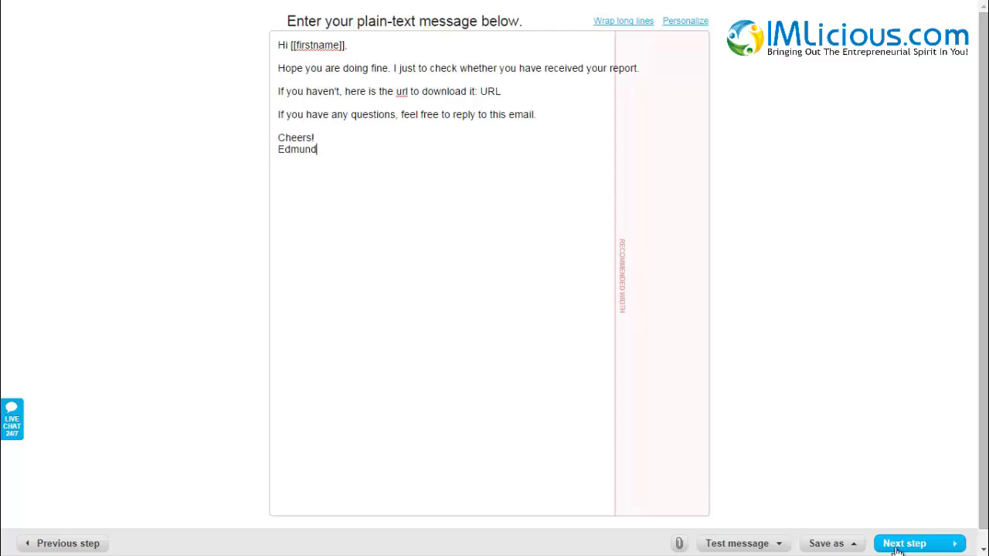
Step: Check the follow-up message's SpamScore and close the results
click(744, 546)
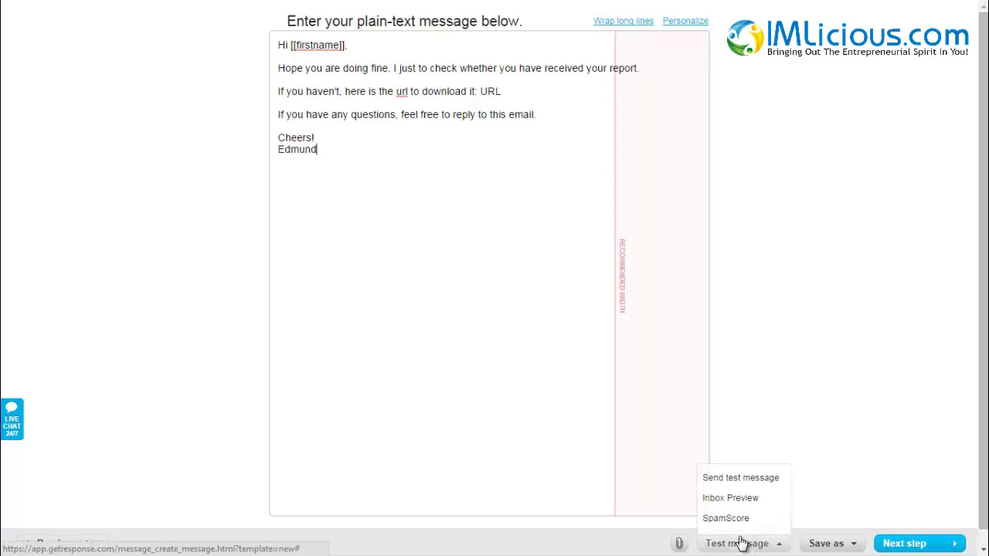
click(732, 518)
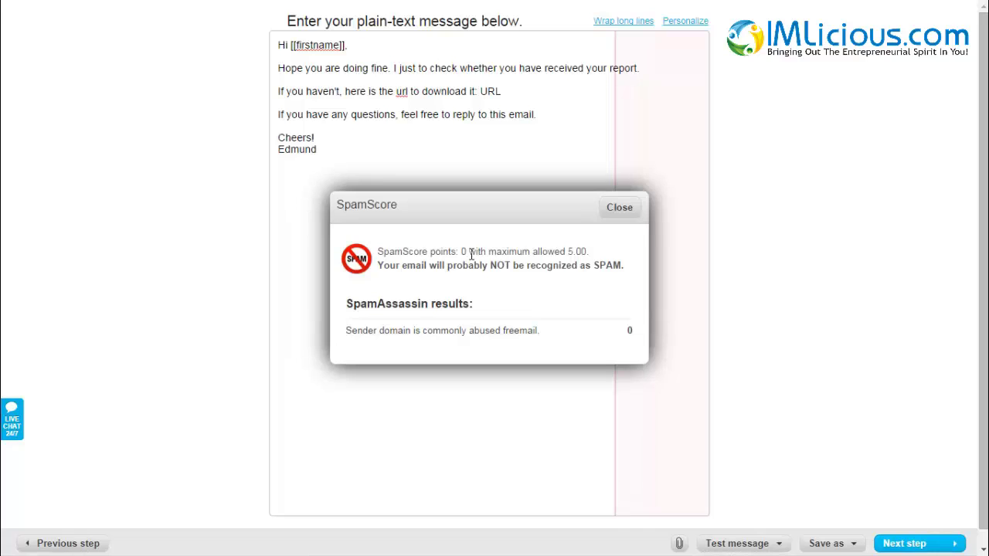
click(620, 208)
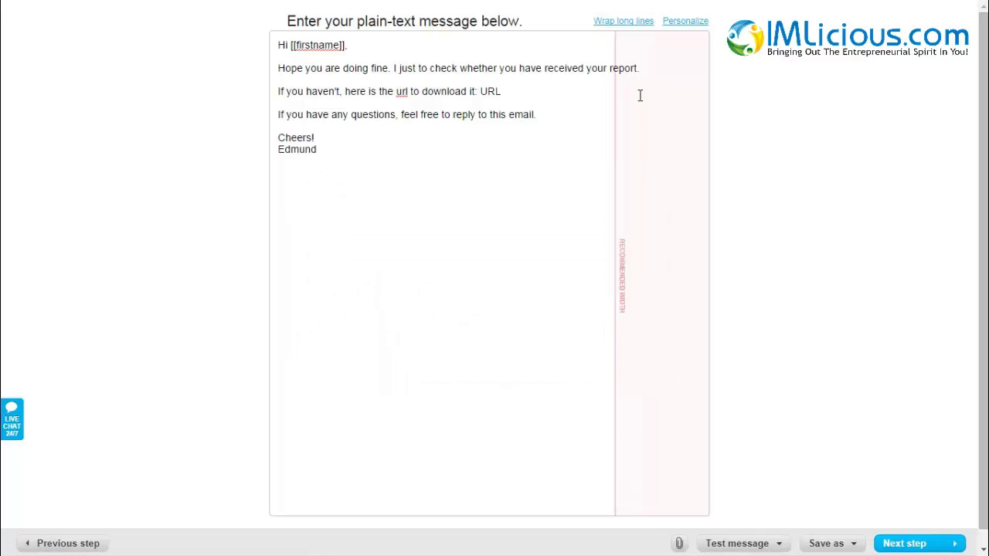
Step: Wrap the follow-up message's long lines and save and publish the Follow Up Email autoresponder
click(621, 23)
click(737, 544)
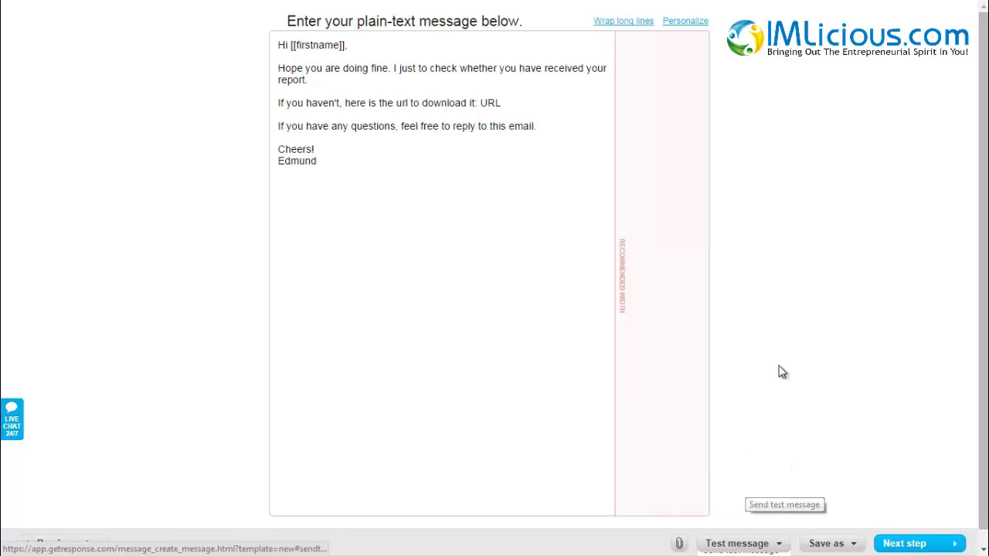
click(908, 543)
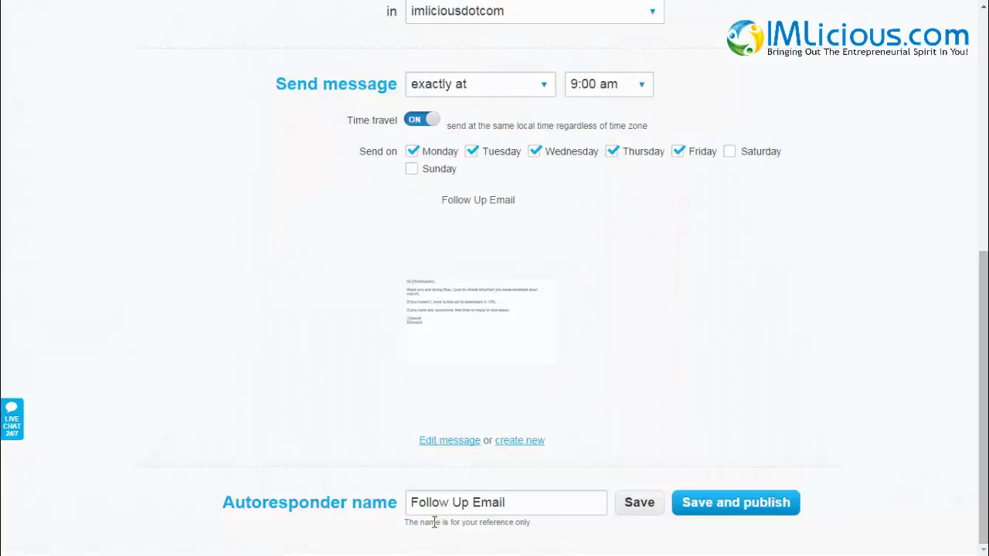
click(748, 506)
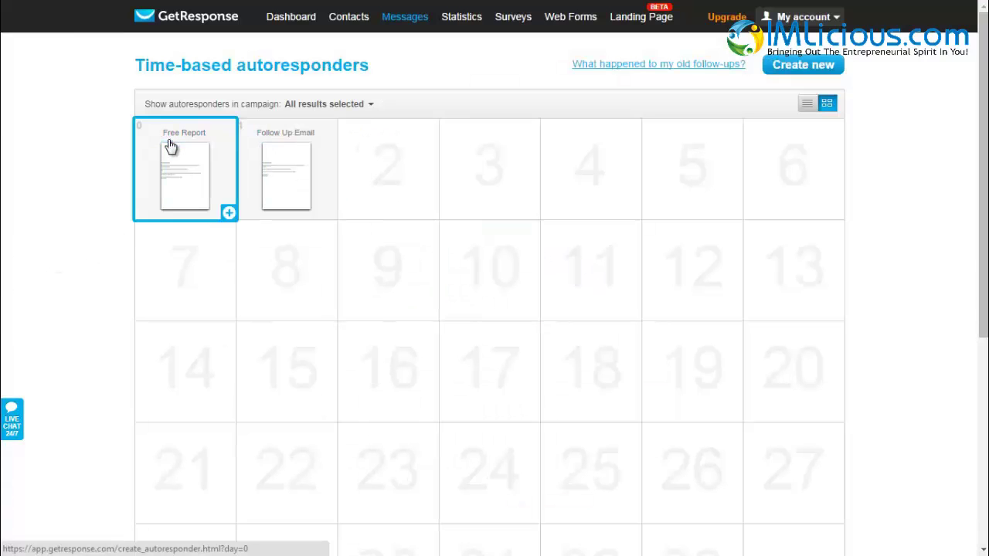
mouse_move(177, 160)
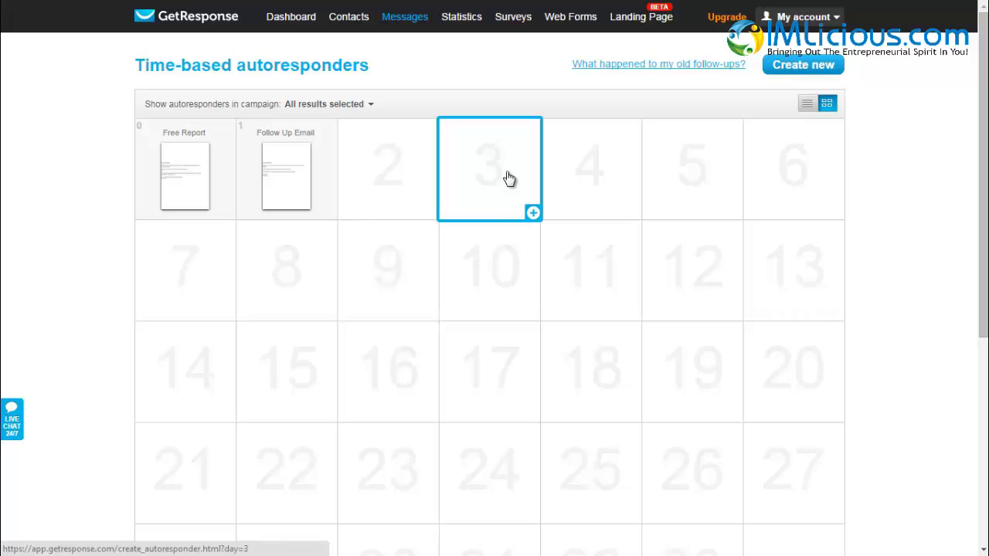
click(532, 214)
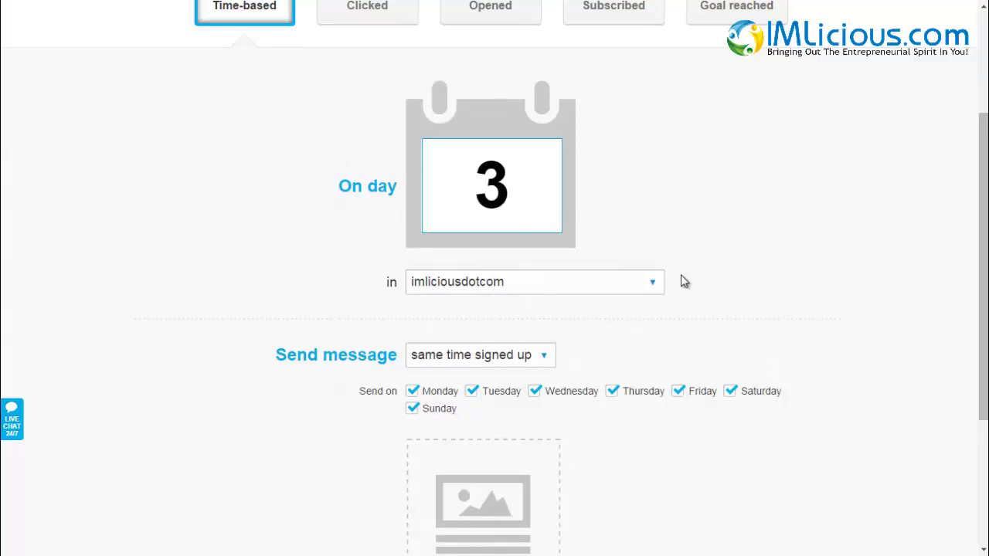
drag(982, 181, 981, 46)
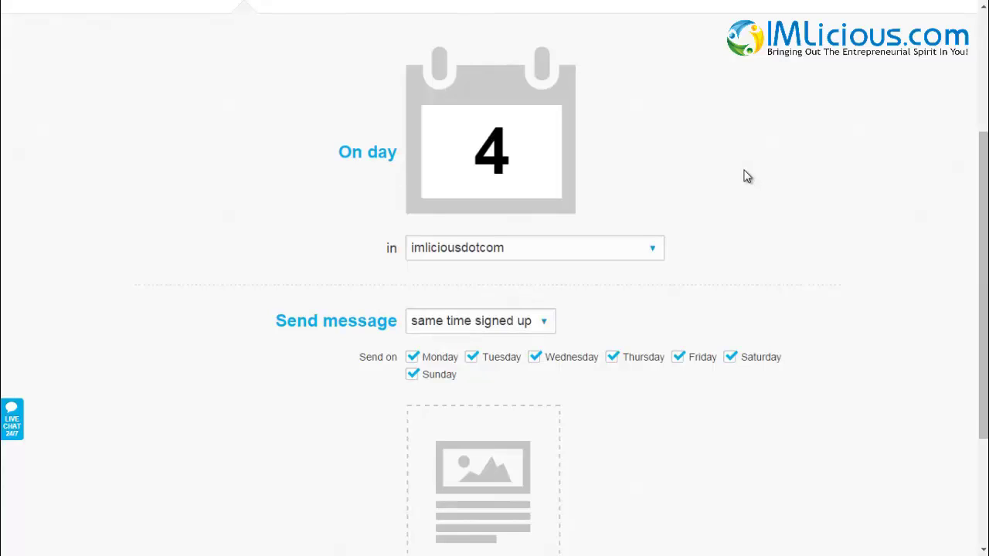
scroll(487, 232, up, 3)
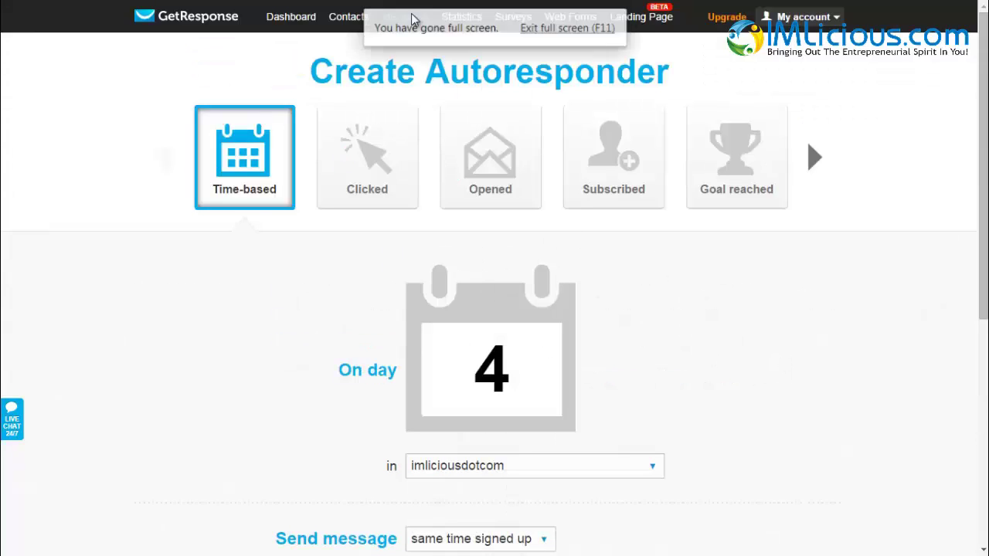
mouse_move(404, 16)
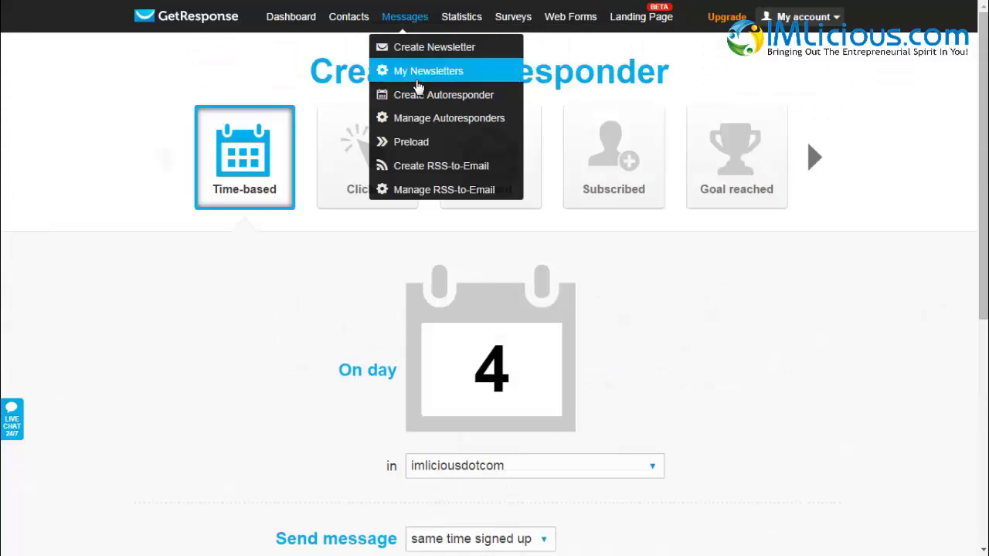
click(448, 54)
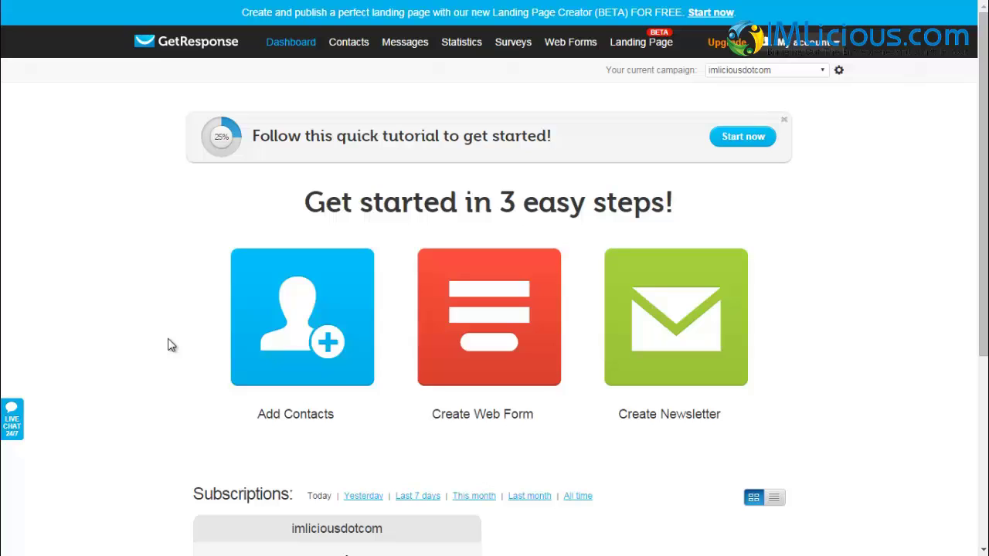
Step: Create a new web form from the dashboard and browse its New template designs
click(493, 341)
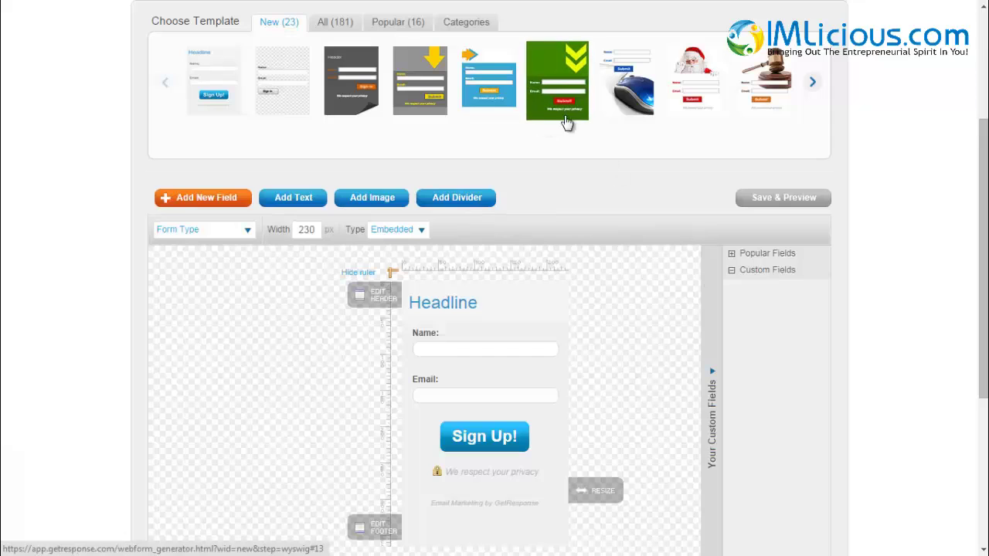
click(812, 82)
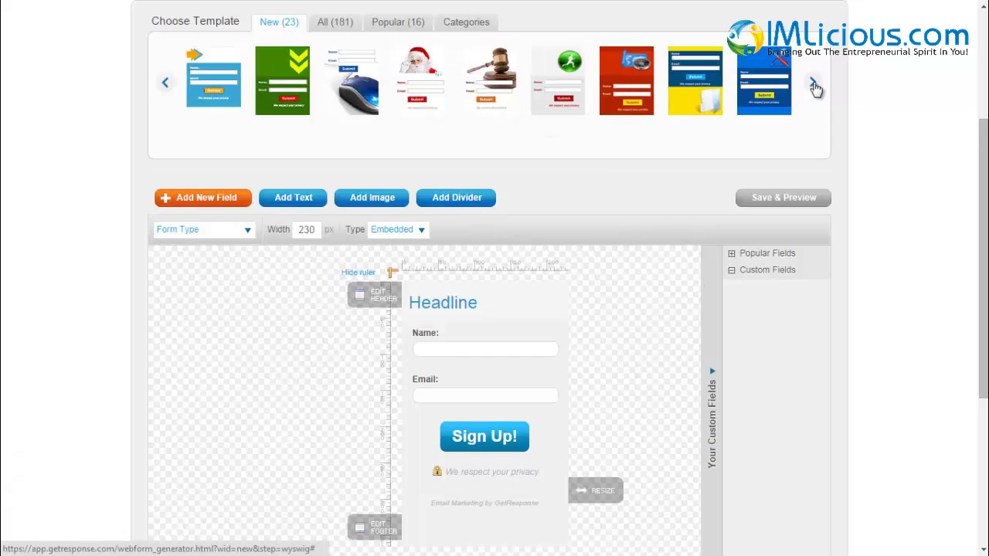
click(813, 84)
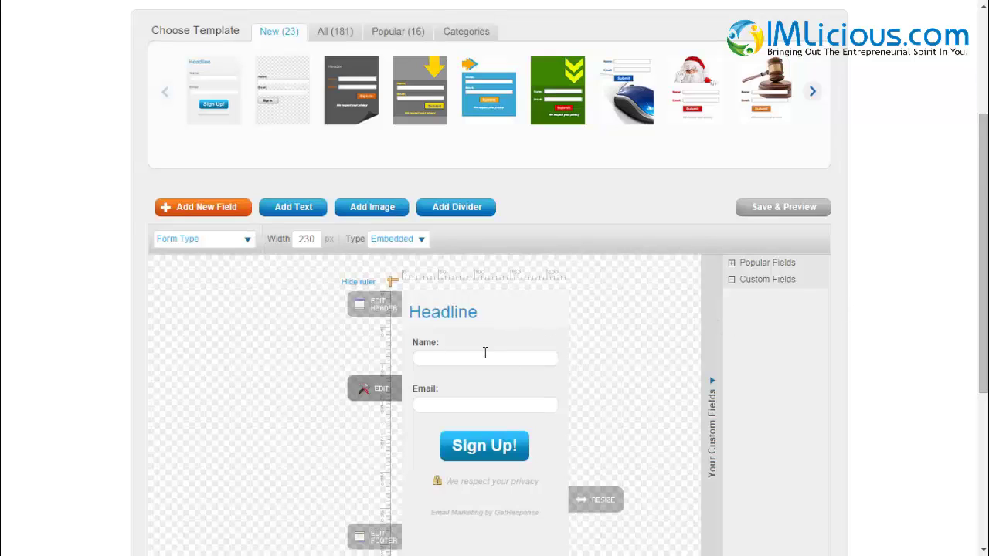
Step: Replace the web form's header text with "Who Else Wants To Make Money From Youtube!"
scroll(917, 300, down, 2)
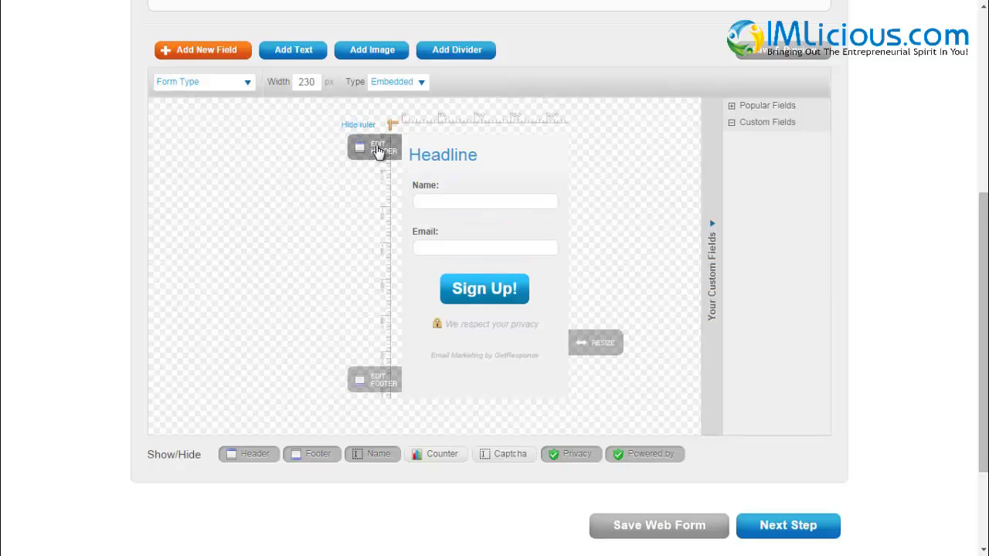
click(378, 151)
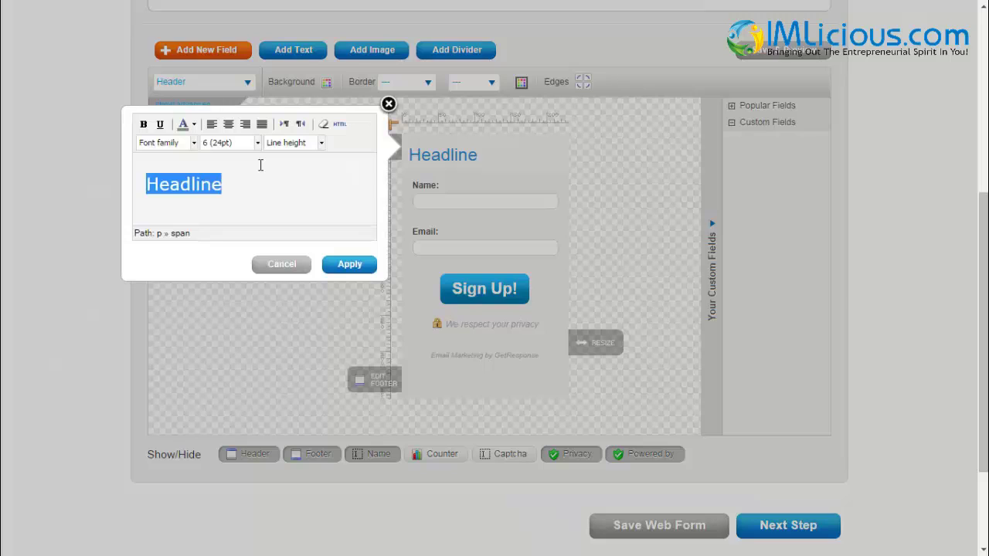
text(Who Else Want)
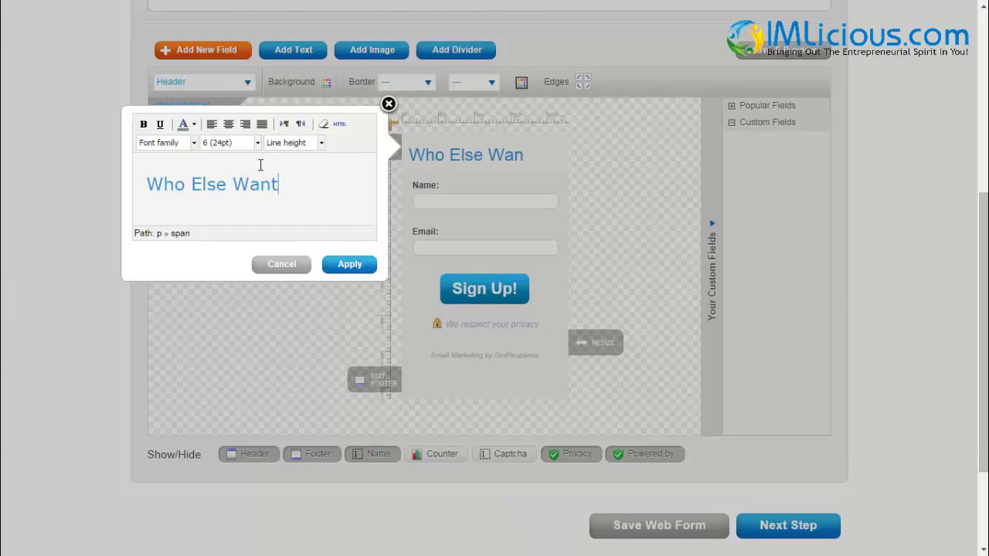
text(s To Make Money From Youtube)
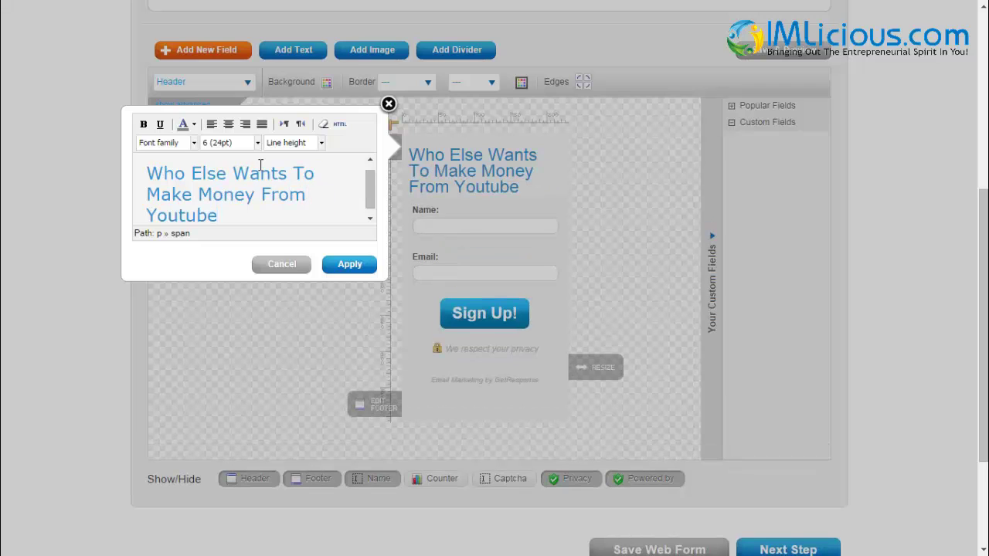
text(!)
click(349, 265)
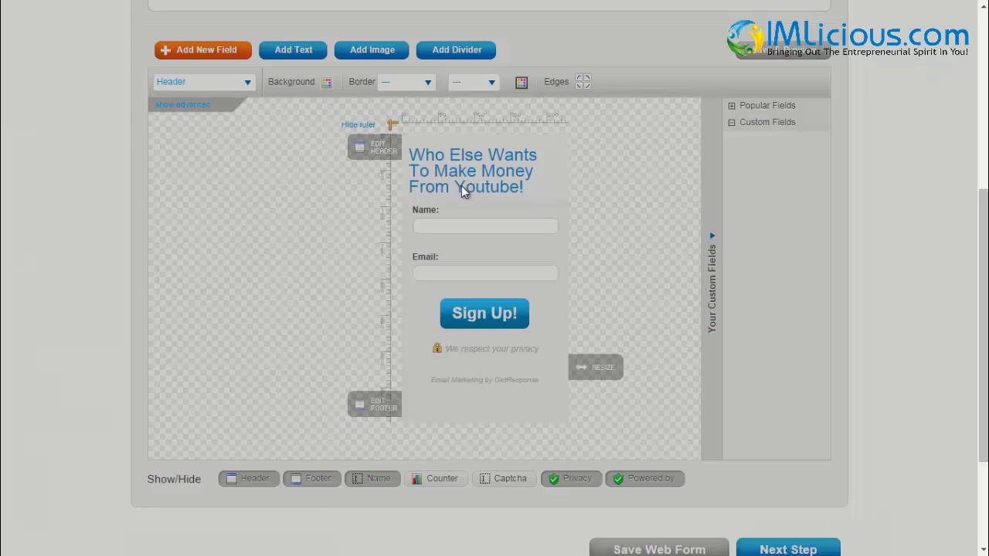
Step: Format the web form's headline as red, centred text at size 6 (24pt)
click(464, 190)
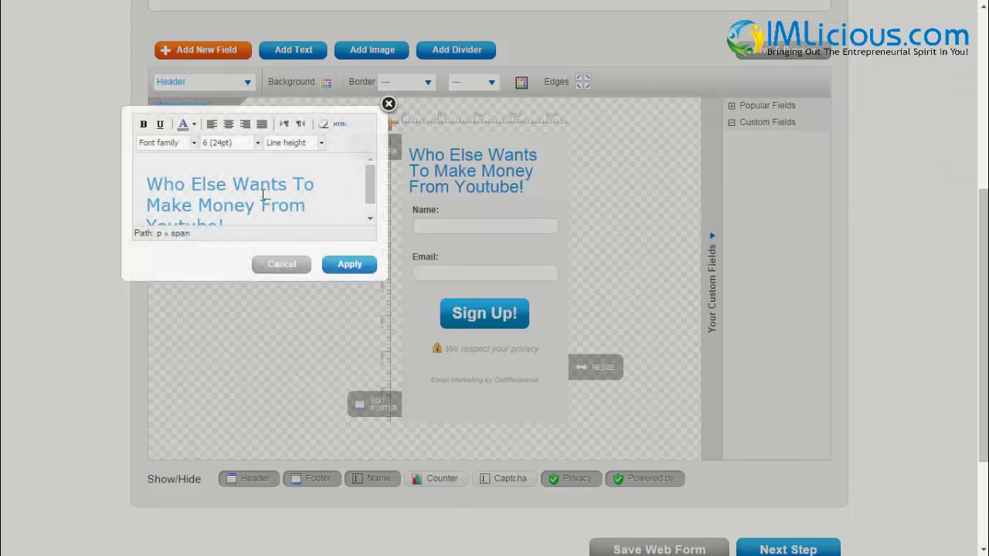
triple_click(167, 189)
click(194, 124)
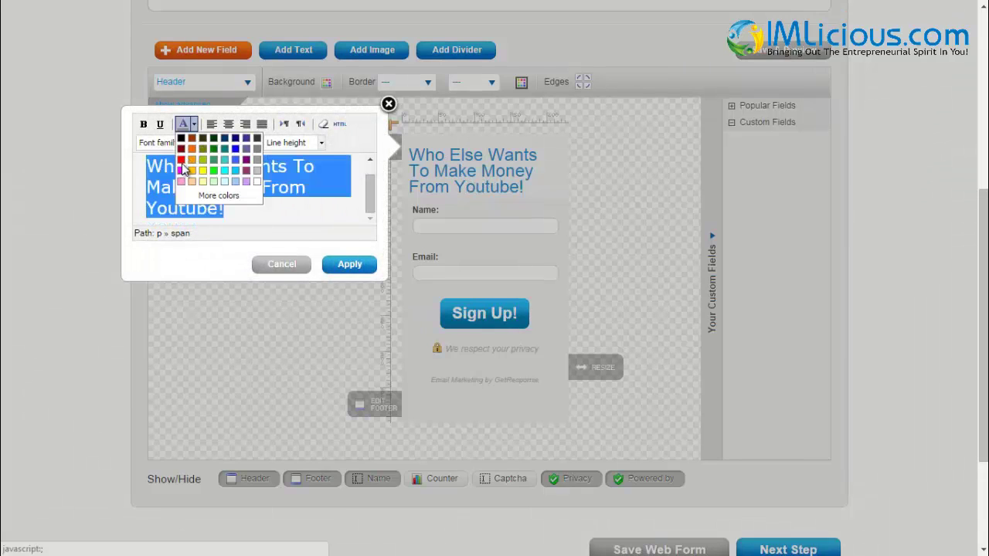
click(181, 159)
click(258, 143)
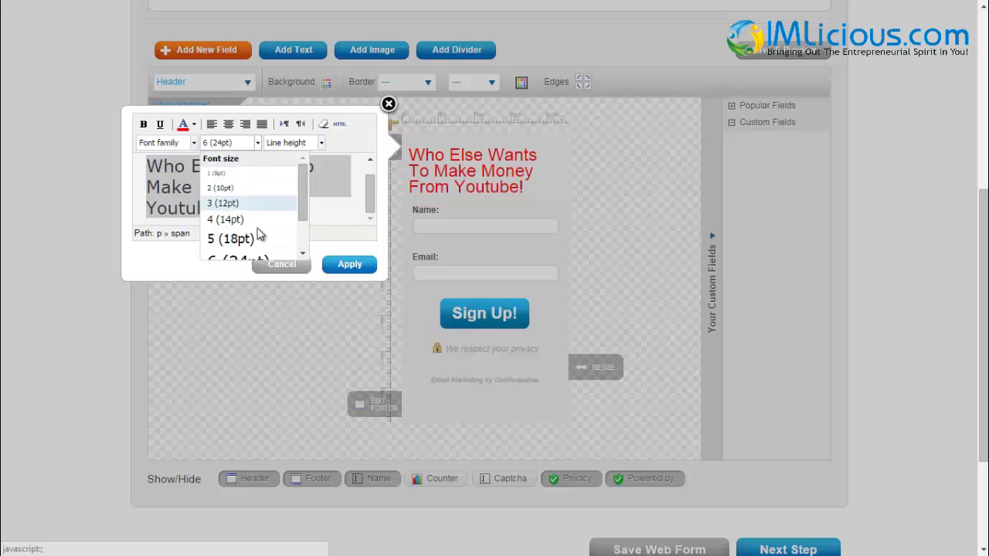
click(278, 246)
click(259, 144)
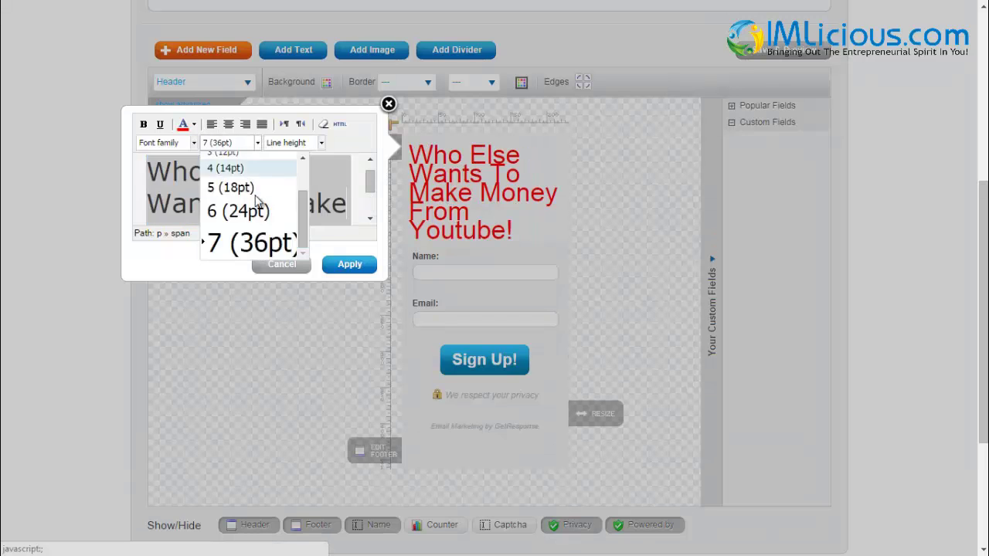
click(245, 209)
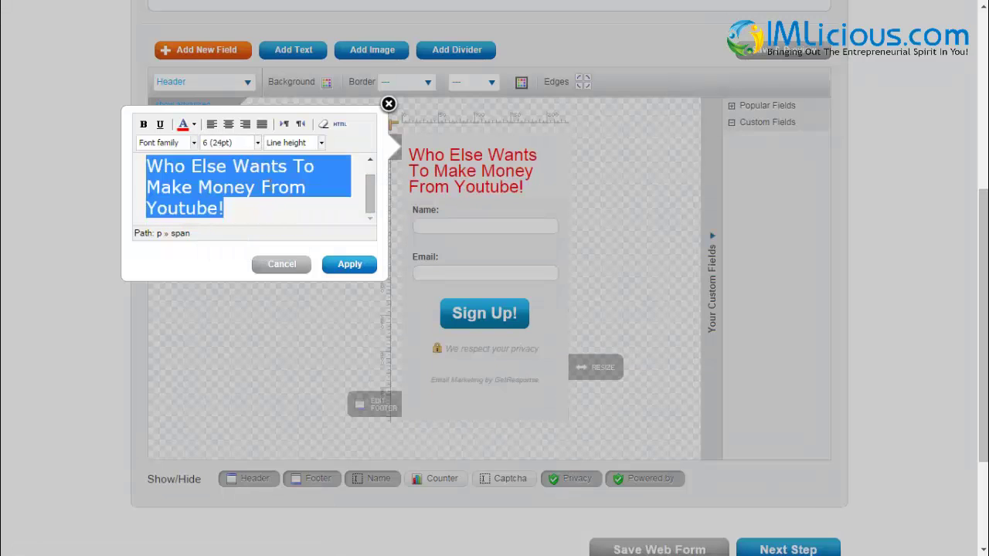
click(230, 127)
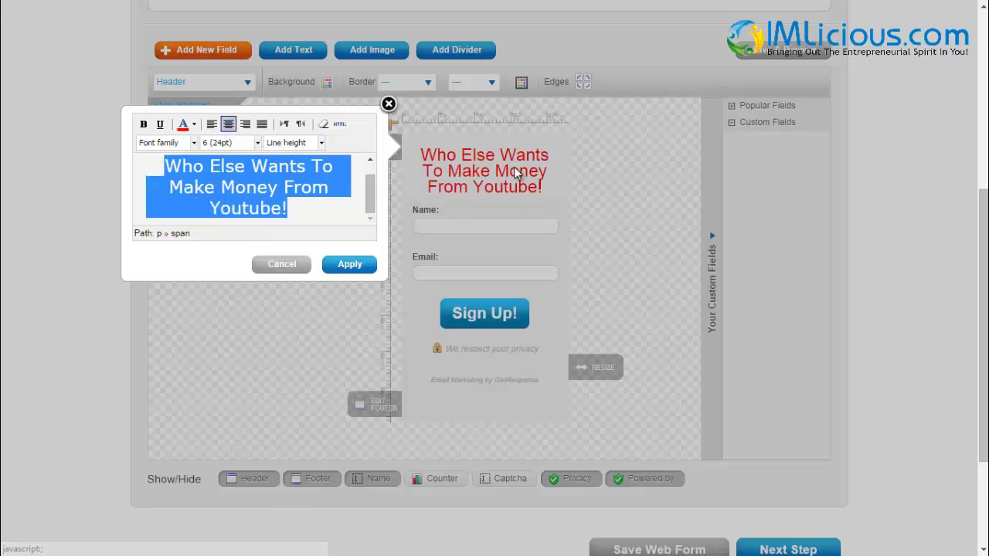
click(343, 266)
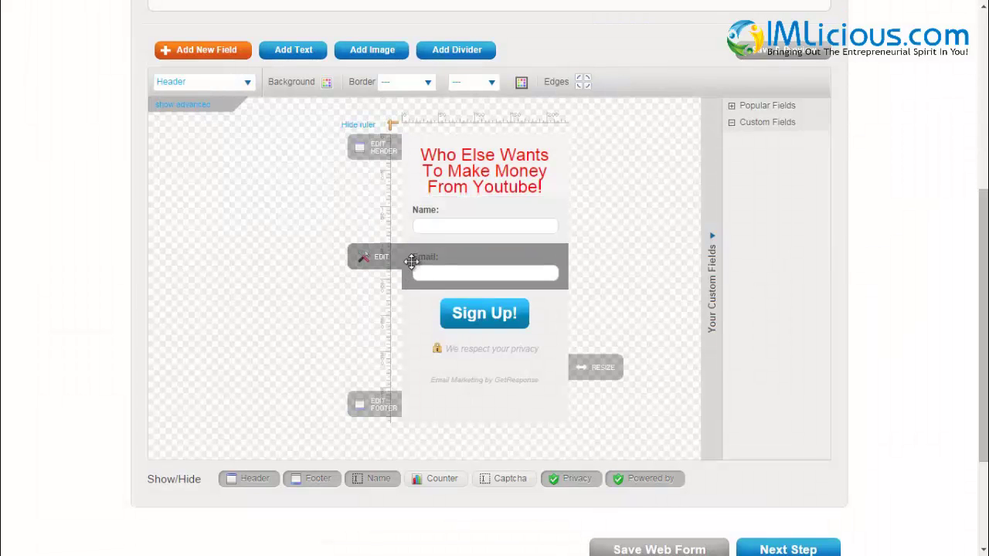
Step: Relabel the form's Name field as "First Name" and set its text to be removed when clicked
click(431, 224)
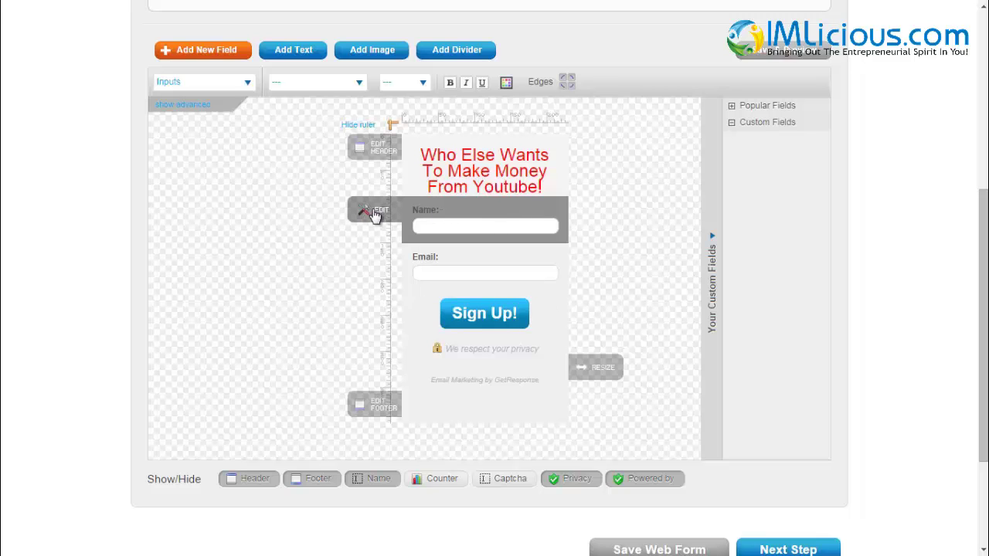
click(374, 214)
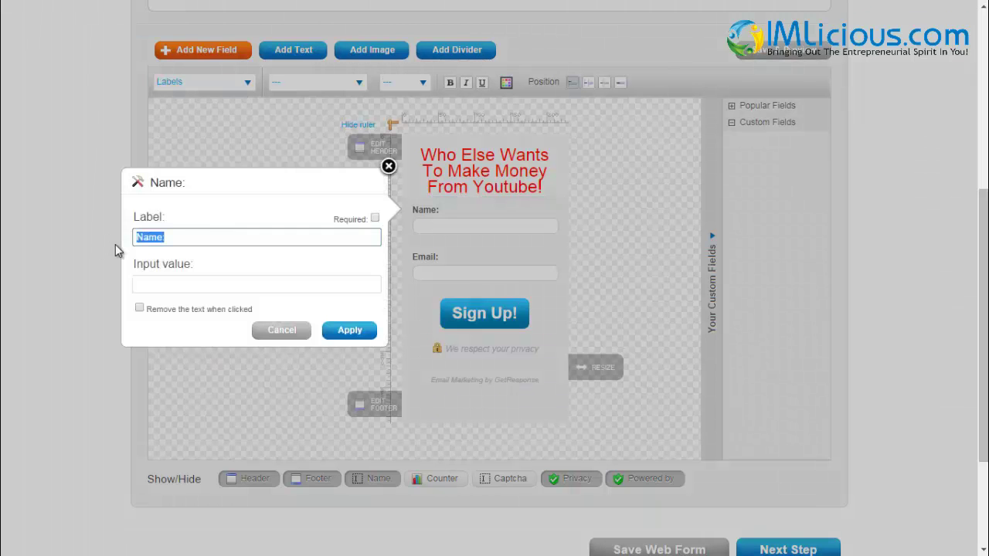
text(First Name)
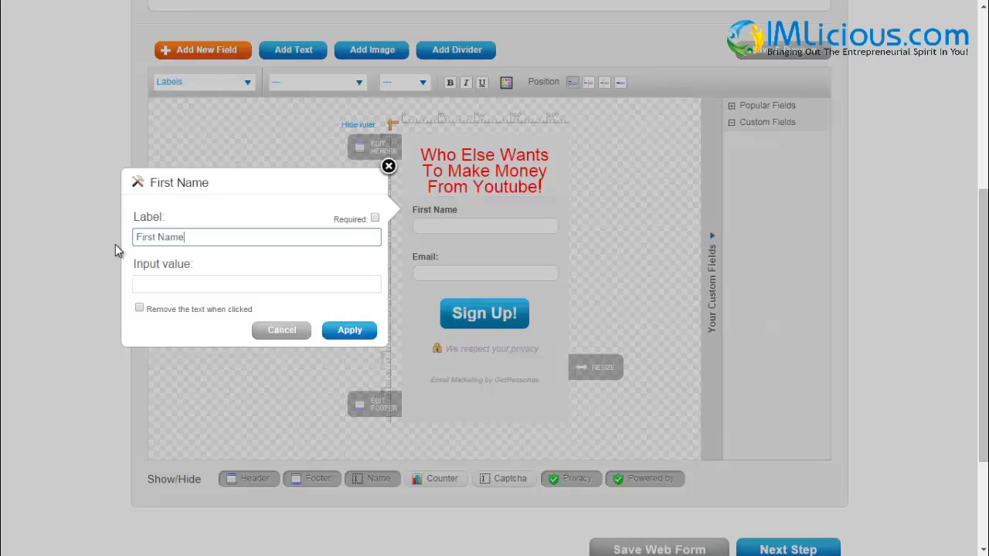
click(139, 309)
click(349, 331)
Step: Review the Email field's label and input value settings
mouse_move(424, 260)
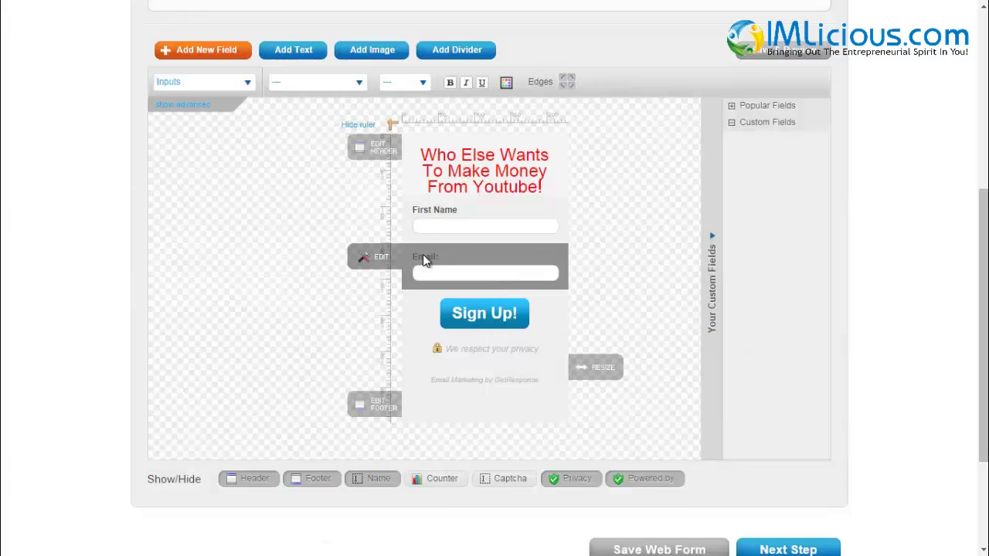
click(375, 263)
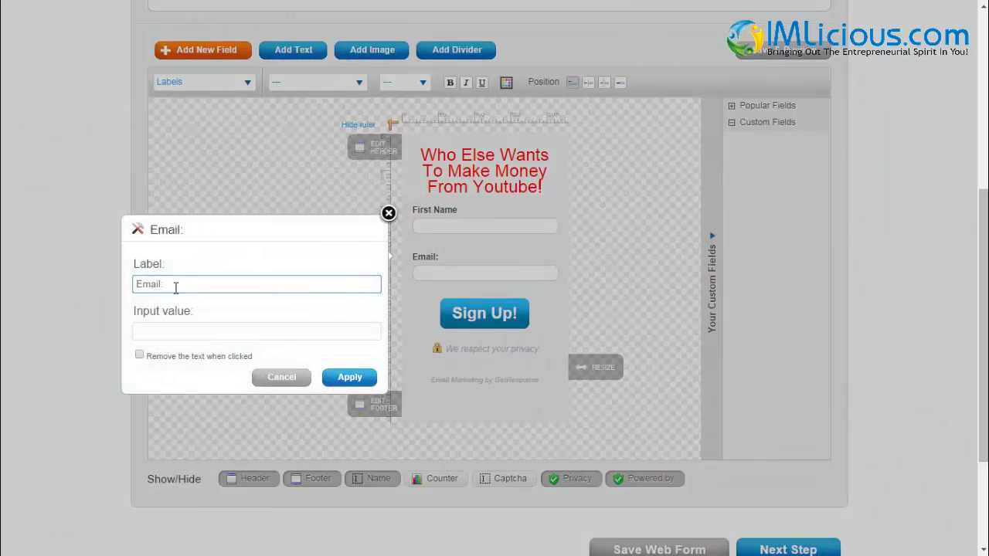
click(350, 377)
Step: Change the submit button's label to "Get Instant Access!" and widen the form to about 289 px
mouse_move(394, 313)
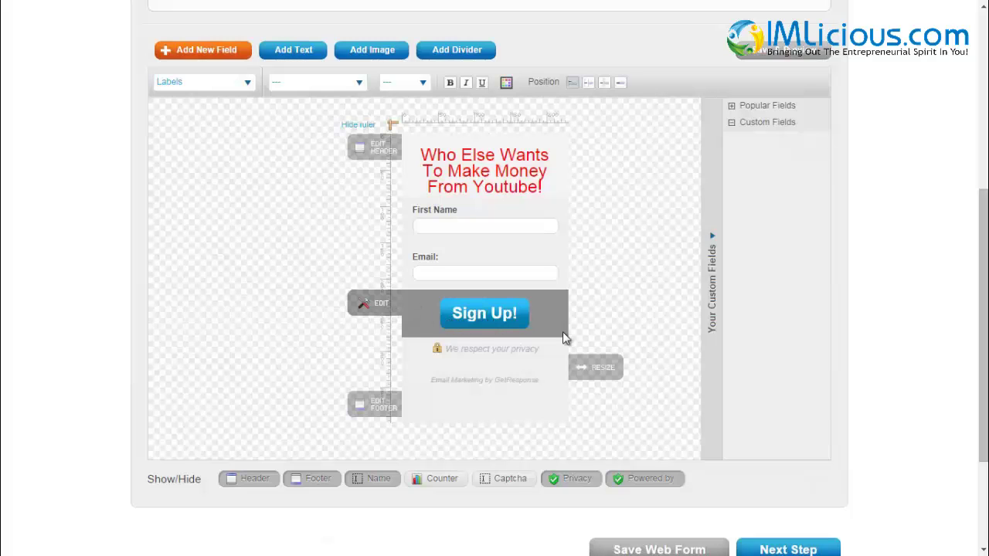
click(374, 311)
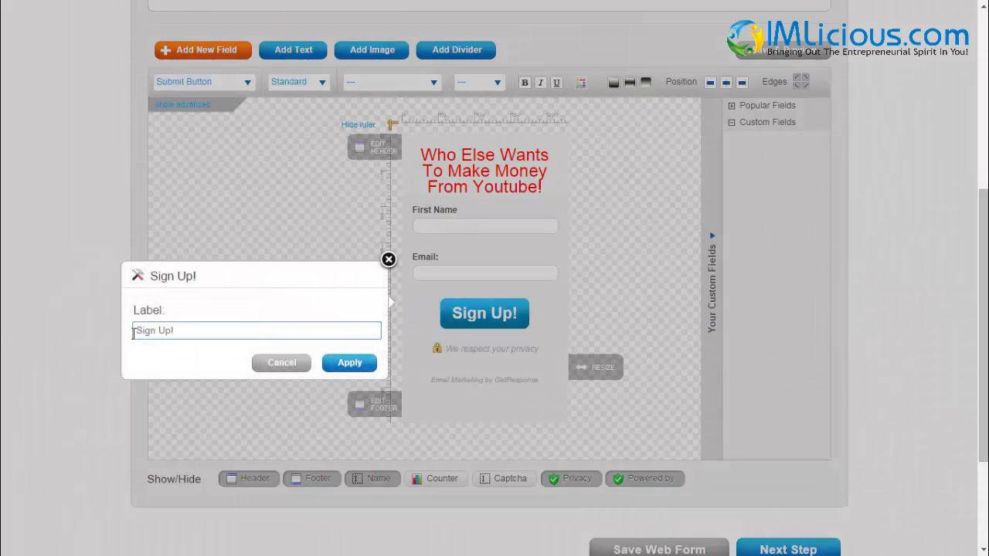
drag(172, 331, 1, 328)
text(Get Instant Access!)
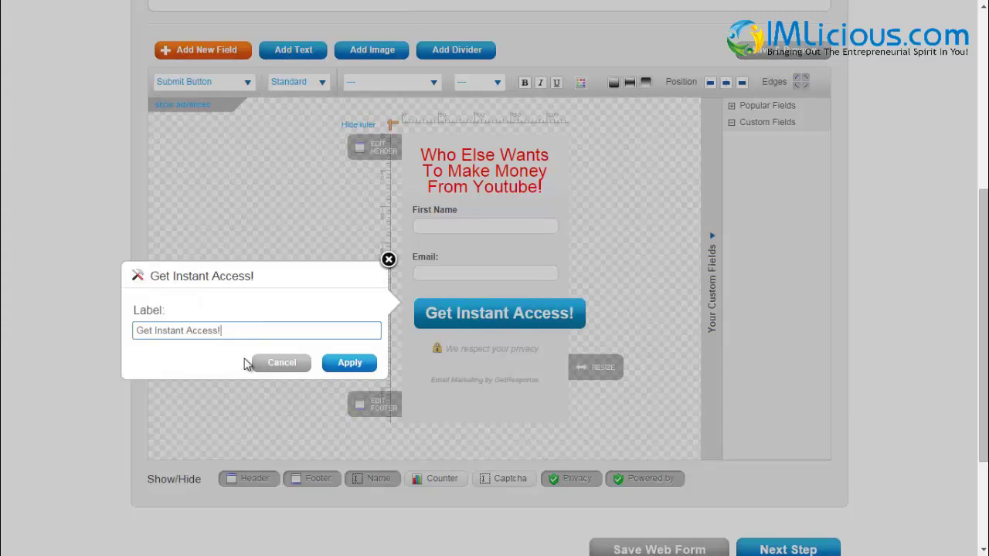
click(340, 363)
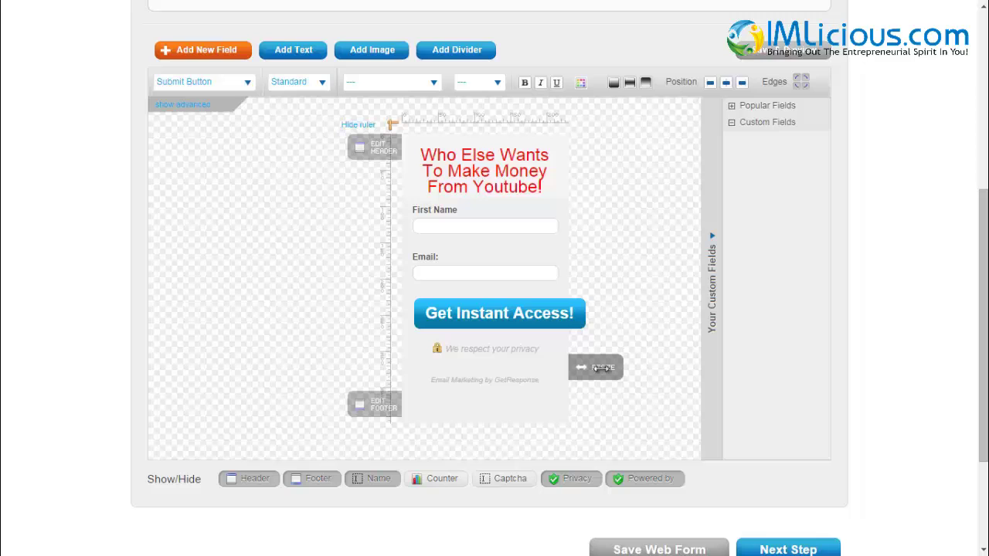
drag(603, 368, 645, 375)
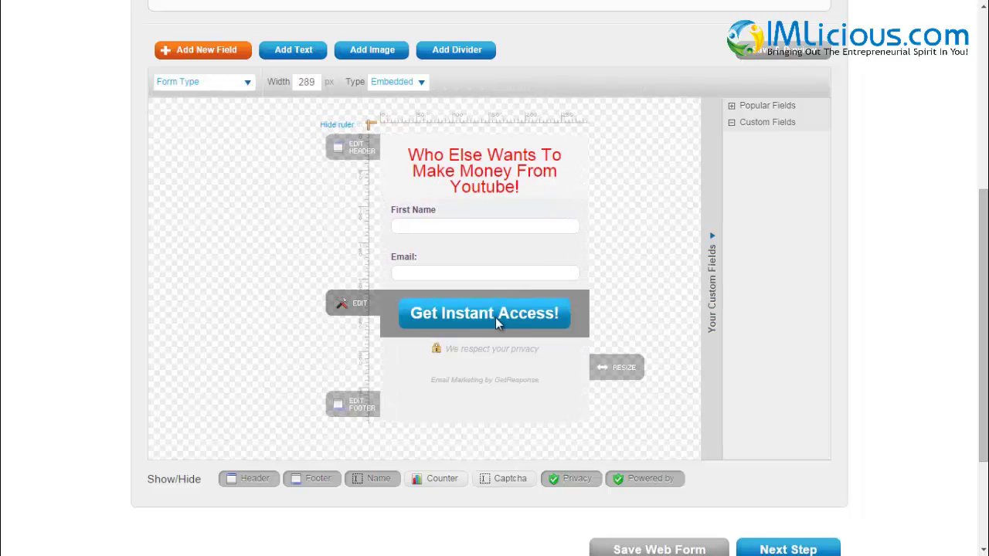
Step: Make the web form's headline text bold
click(473, 166)
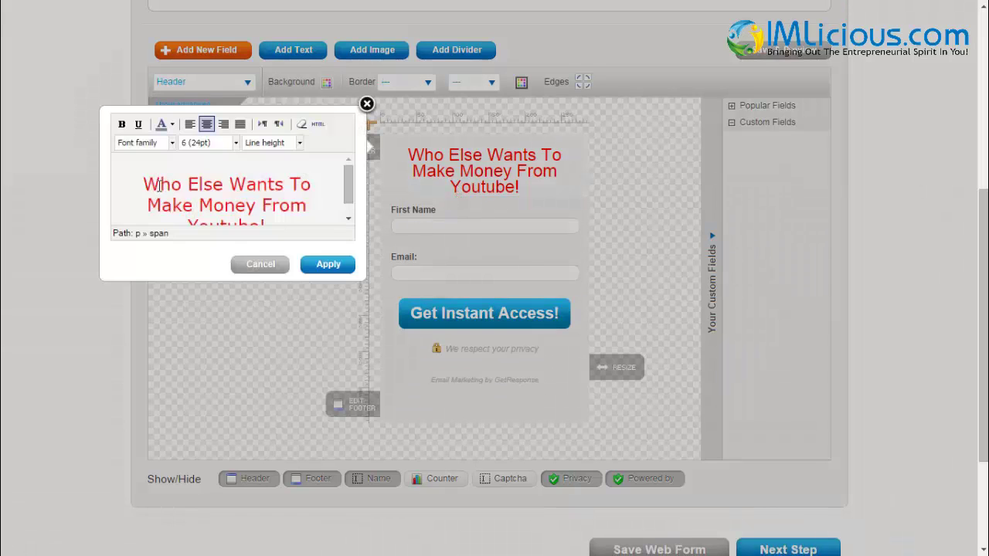
drag(146, 183, 301, 230)
click(121, 124)
click(131, 165)
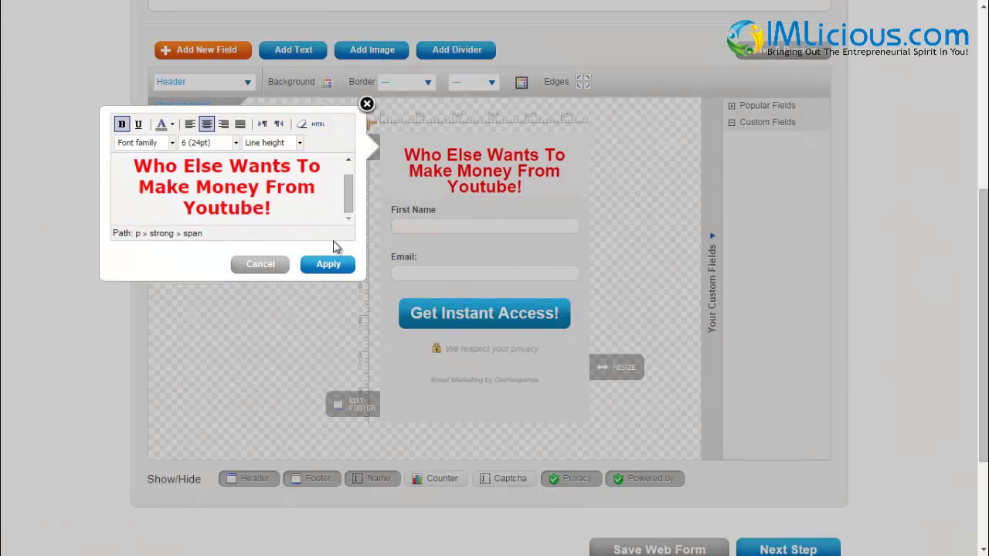
click(331, 267)
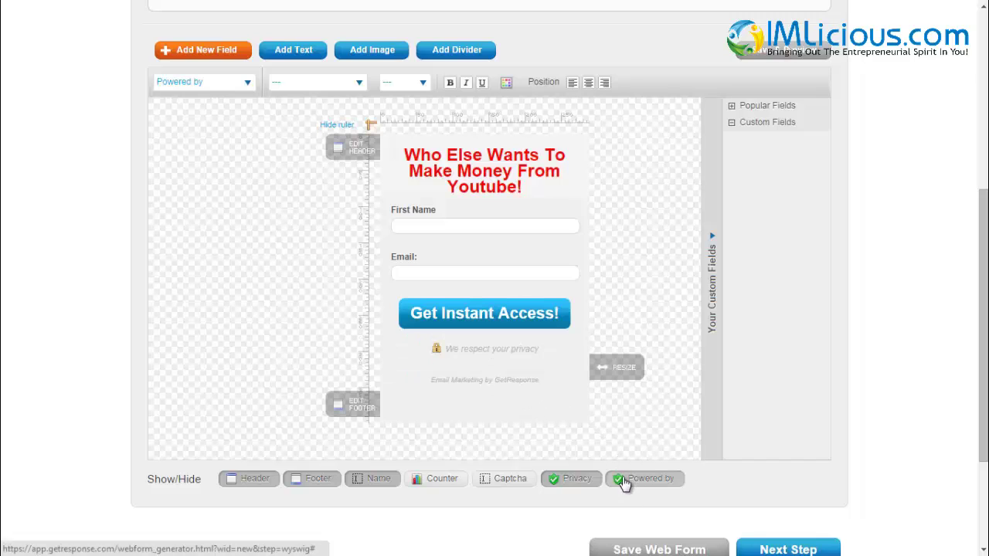
Step: Hide the "Powered by" and "Privacy" elements on the web form
click(642, 480)
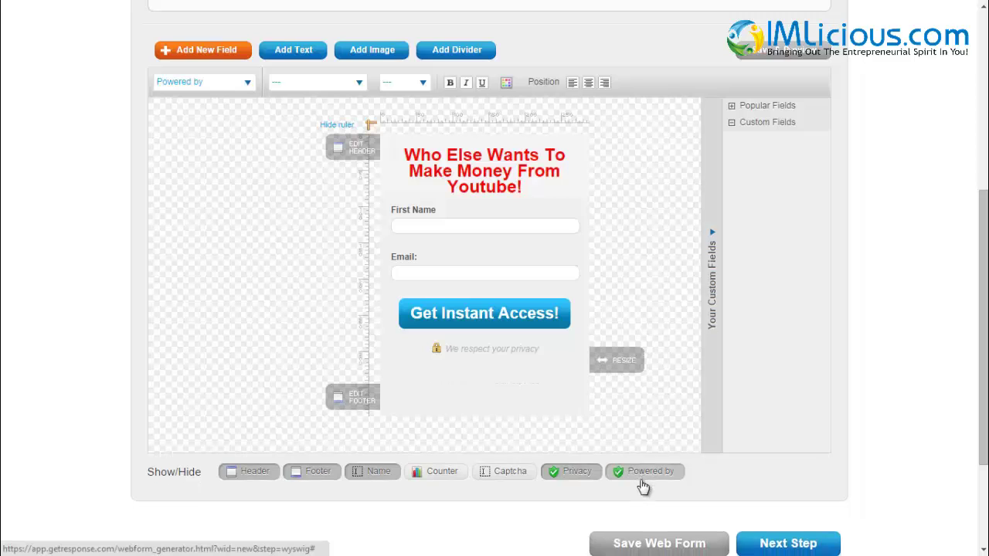
click(567, 464)
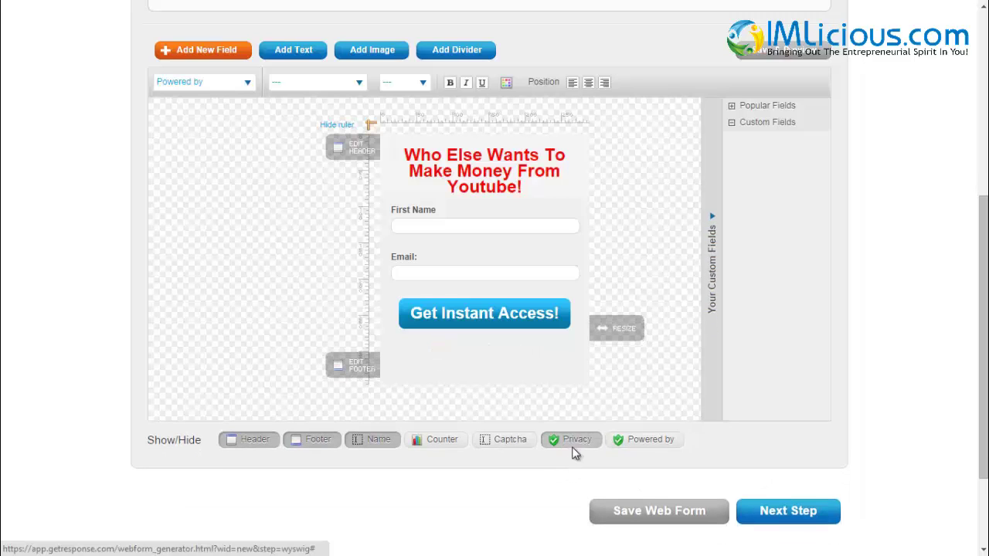
Step: Try showing the Captcha and Counter elements on the web form, hiding each one again
click(495, 427)
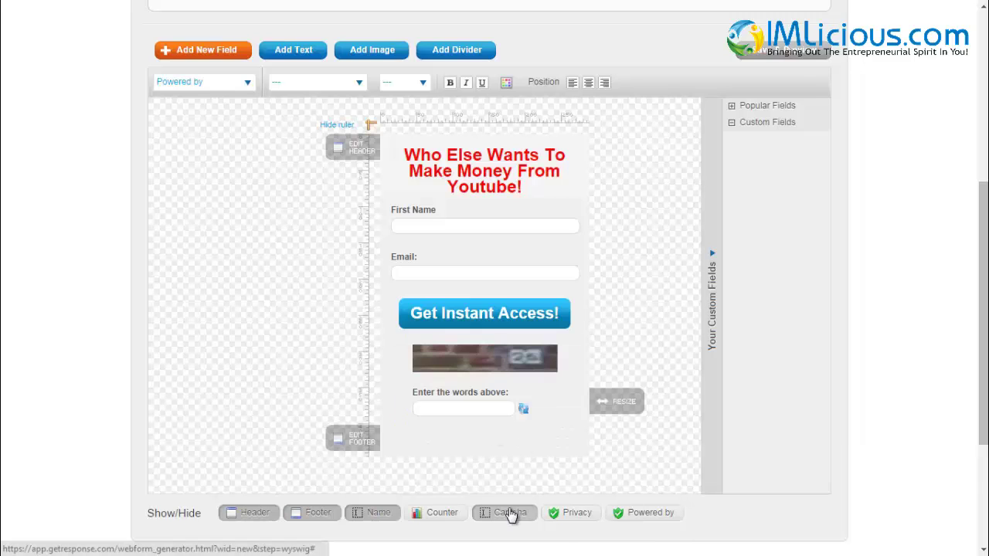
click(510, 516)
click(428, 439)
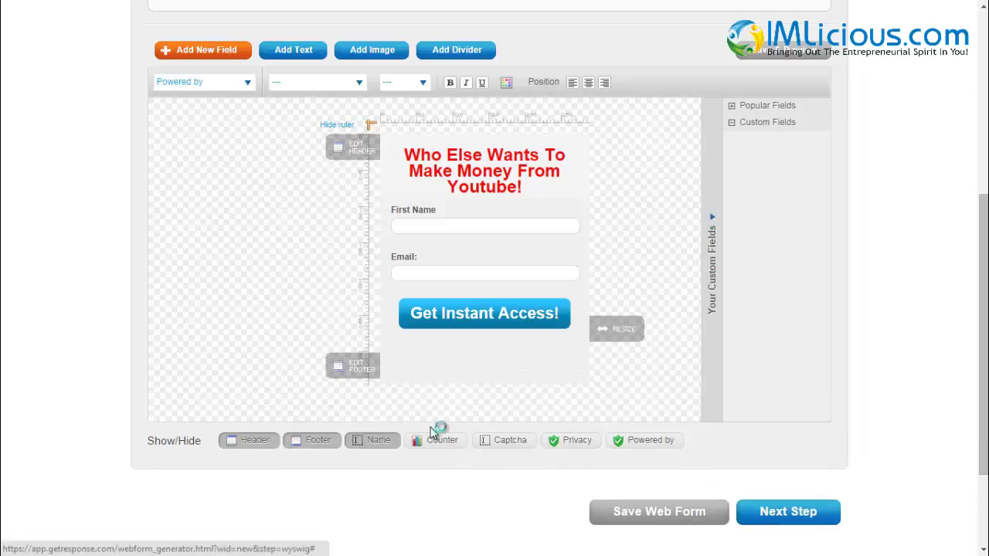
click(432, 456)
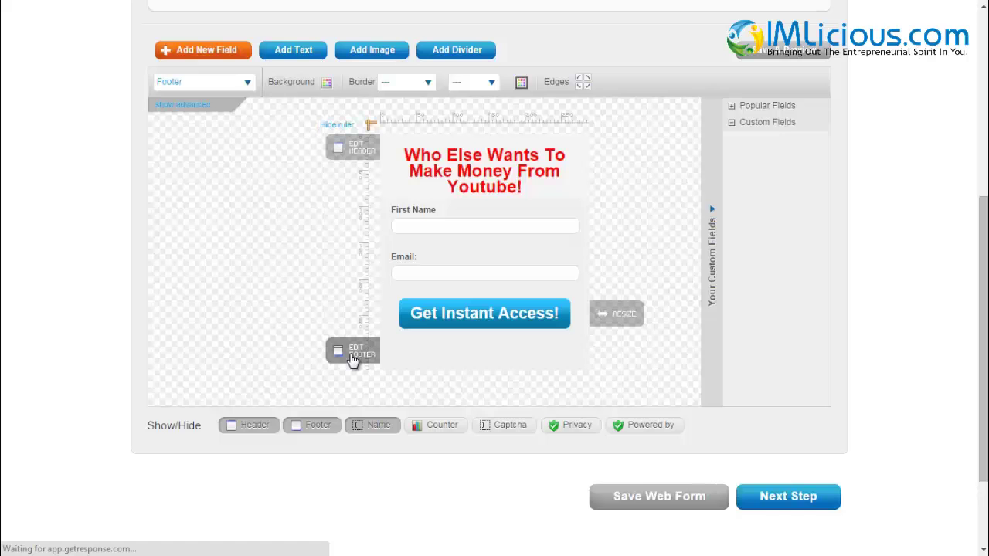
Step: Add the footer text "We will never share your email address with a 3rd party since we hate spam as well."
click(406, 344)
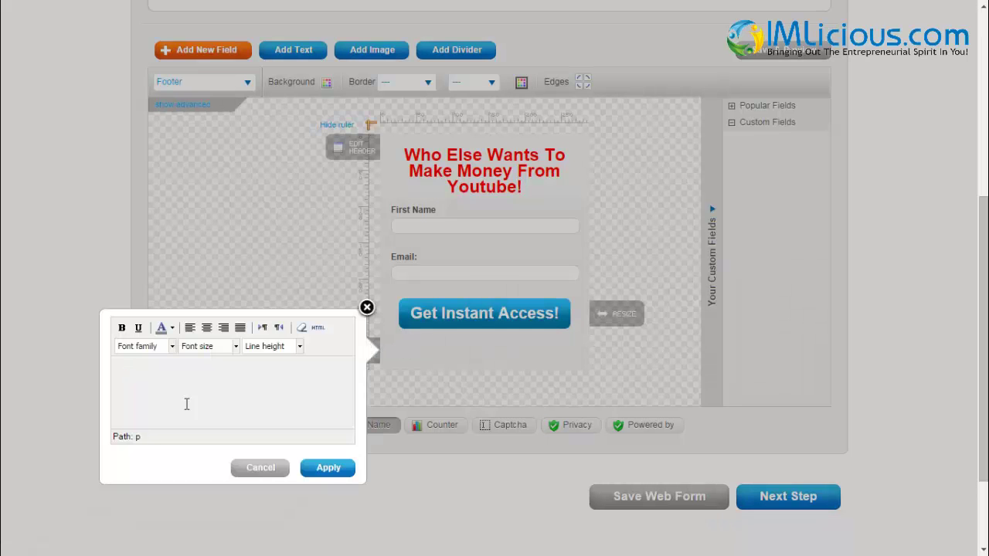
text(WE)
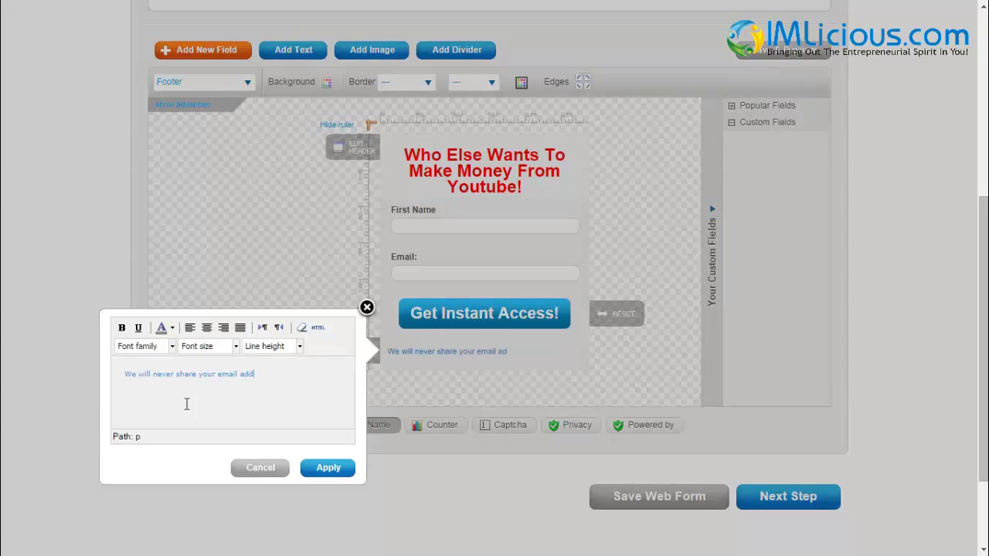
text(3rd party since we hate spam as well)
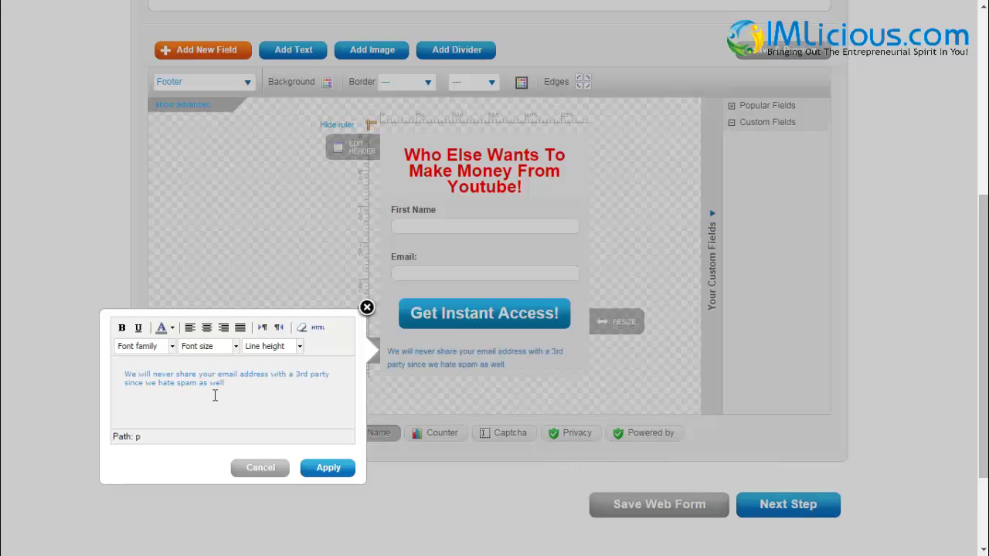
click(329, 467)
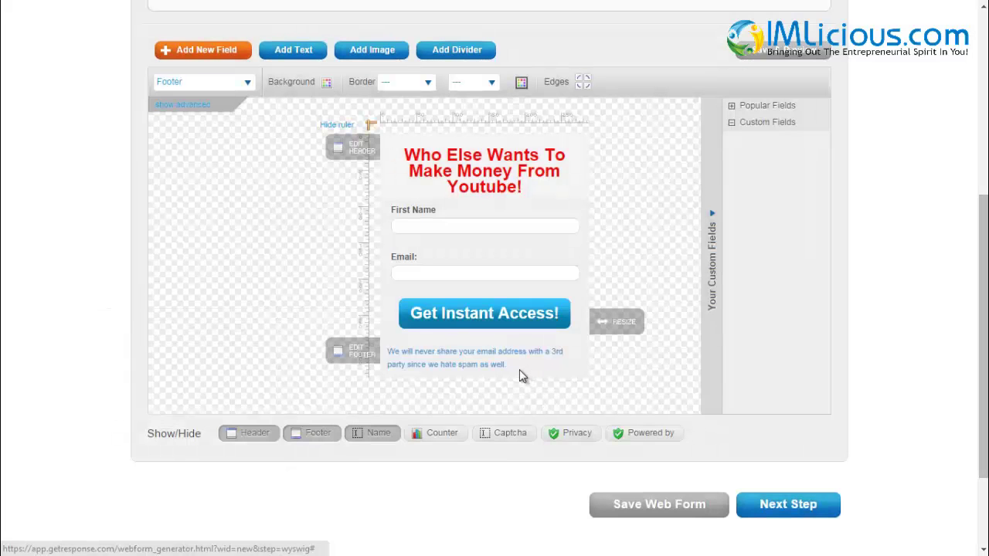
Step: Centre the form's footer text and set its font size to 3 (12pt)
click(350, 351)
key(ctrl+a)
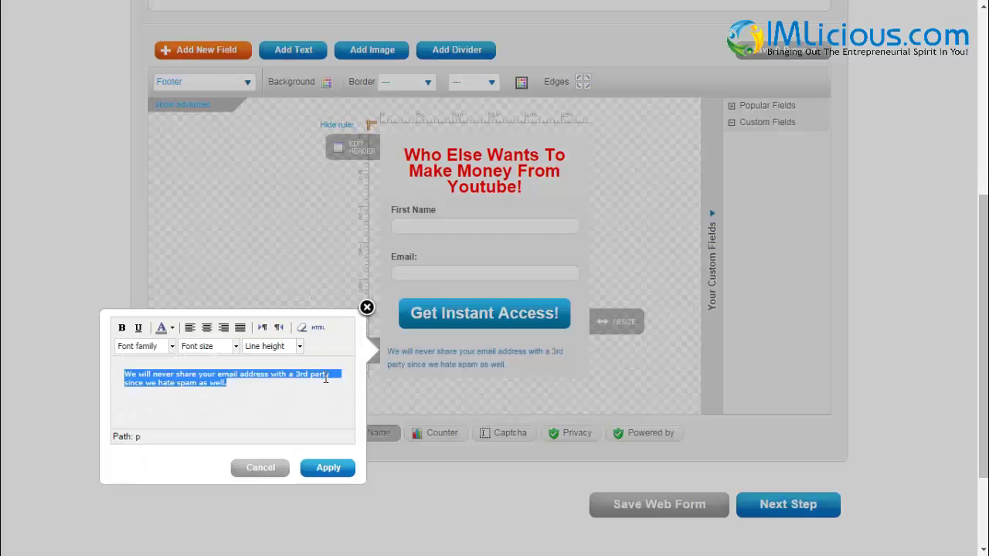
click(207, 328)
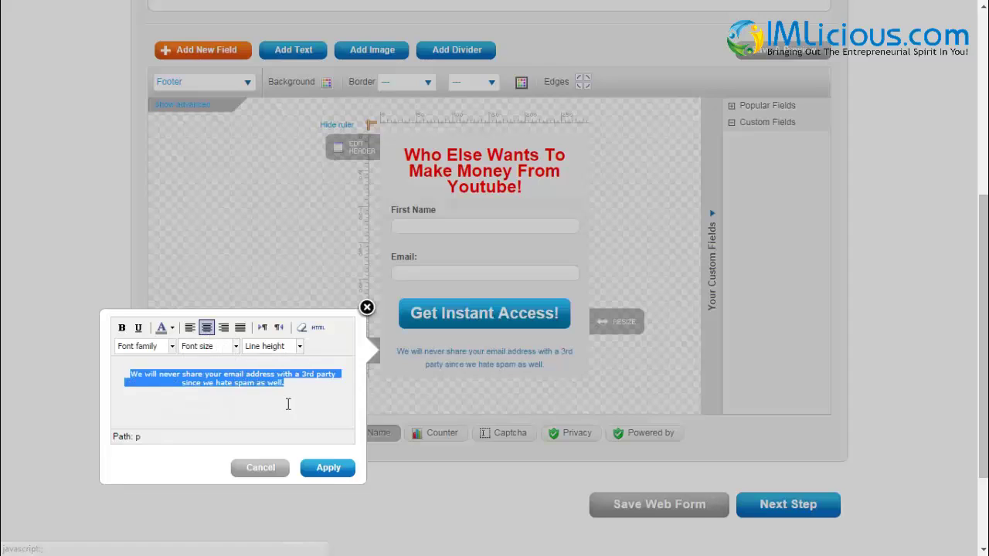
click(236, 347)
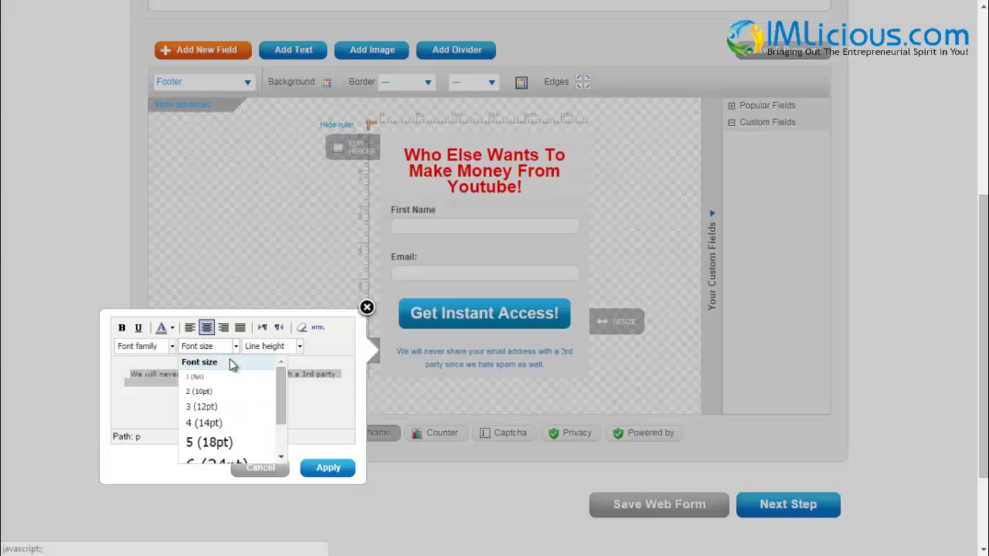
click(202, 406)
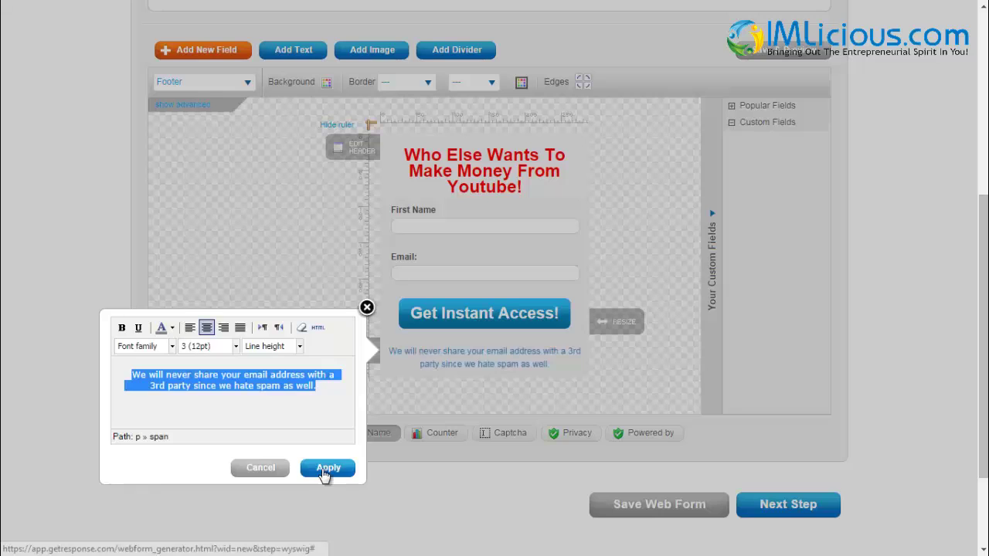
click(328, 467)
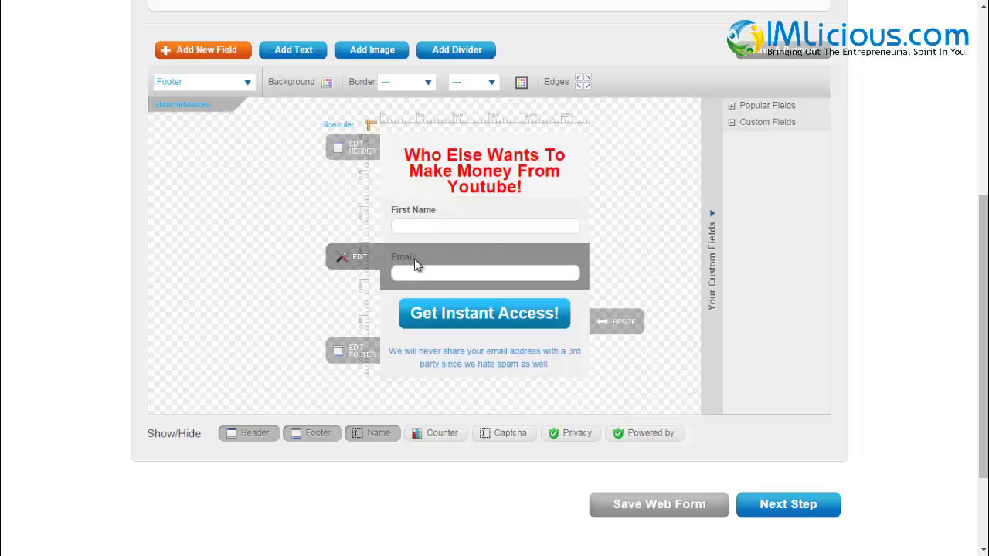
Step: Save the web form and preview it, closing the preview window when done
scroll(414, 265, up, 1)
click(776, 100)
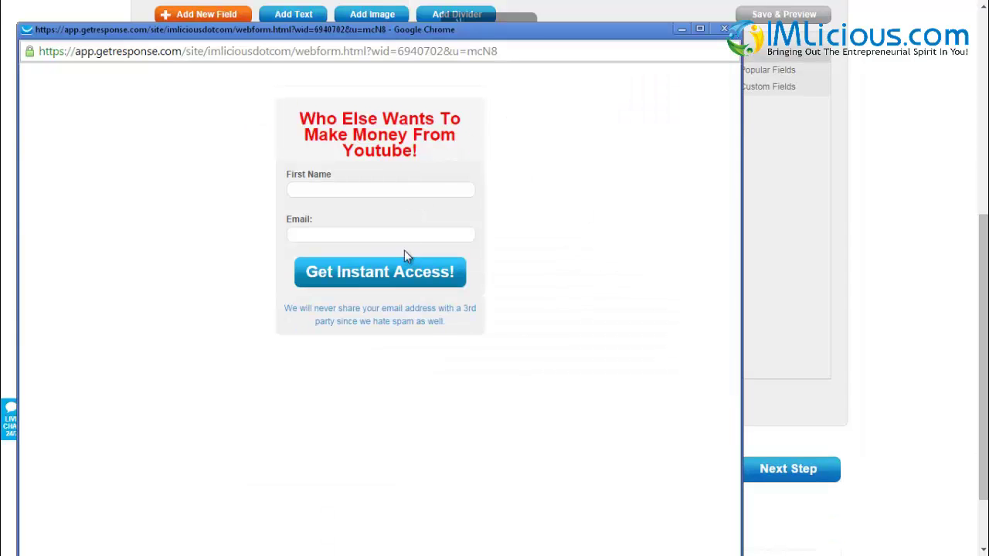
click(724, 28)
scroll(678, 241, up, 2)
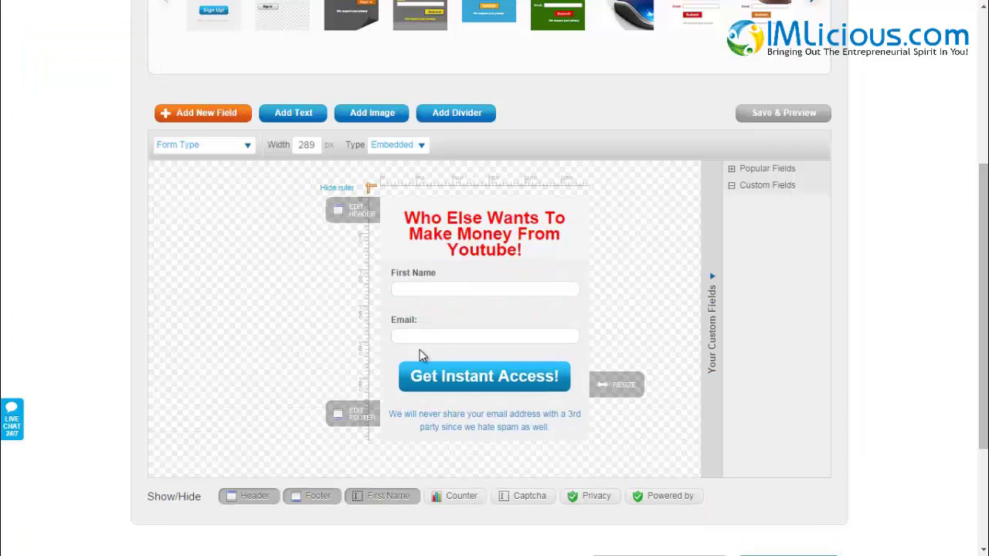
click(448, 324)
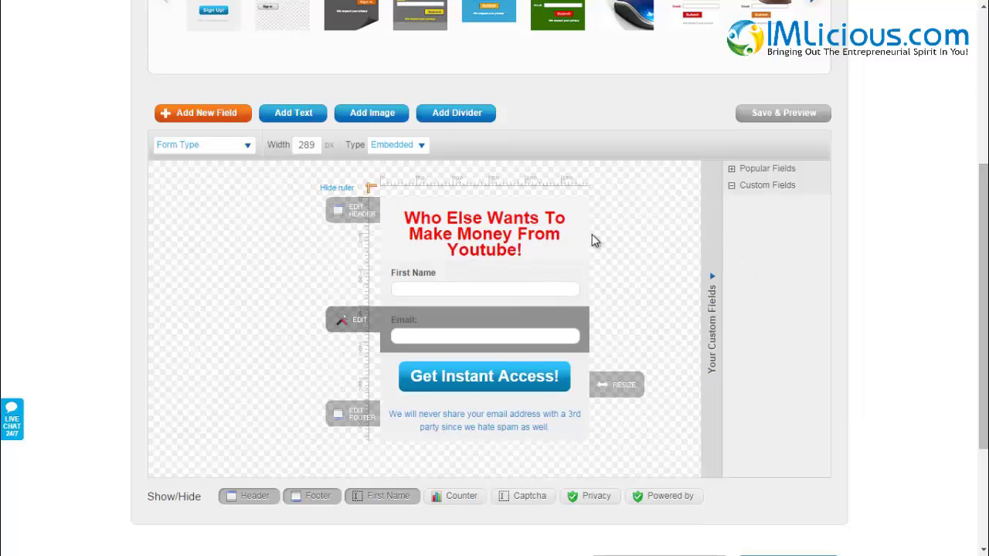
Step: Try a centred default image on the form, move it above the First Name field, and remove it
click(362, 115)
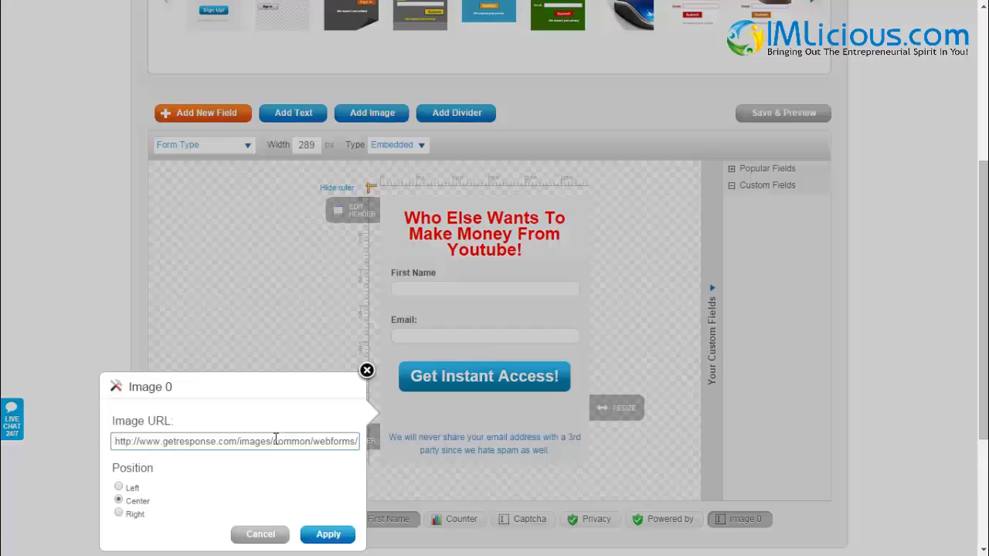
scroll(340, 444, down, 1)
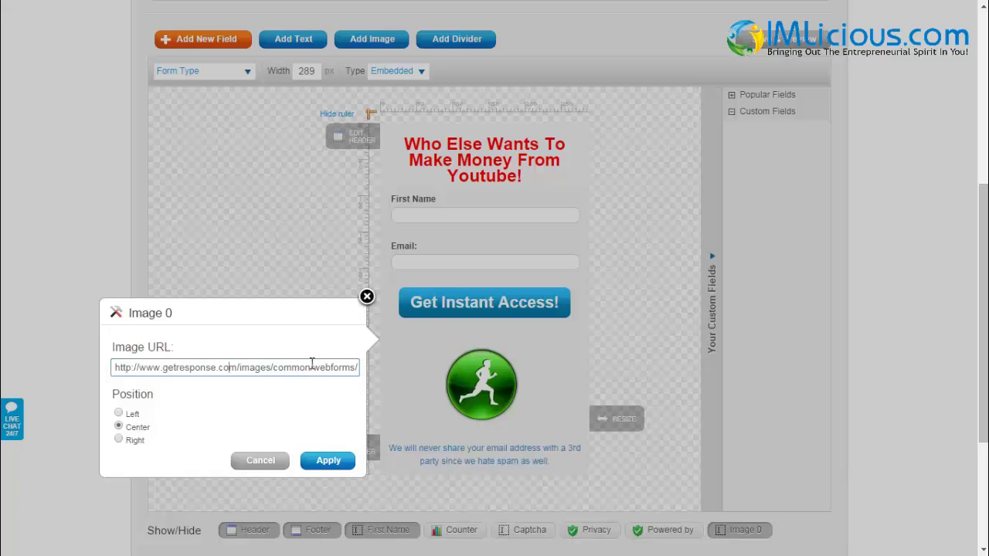
key(End)
key(Home)
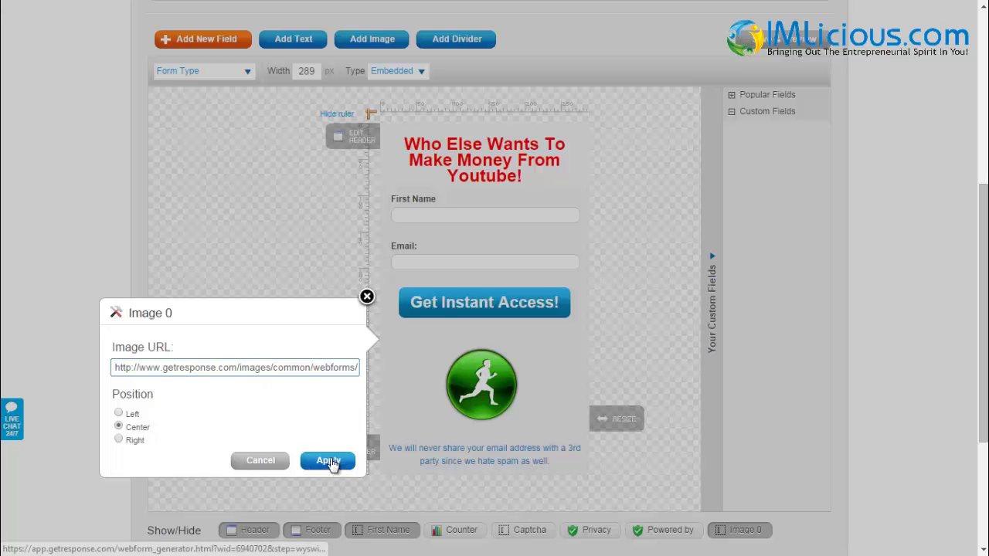
click(327, 461)
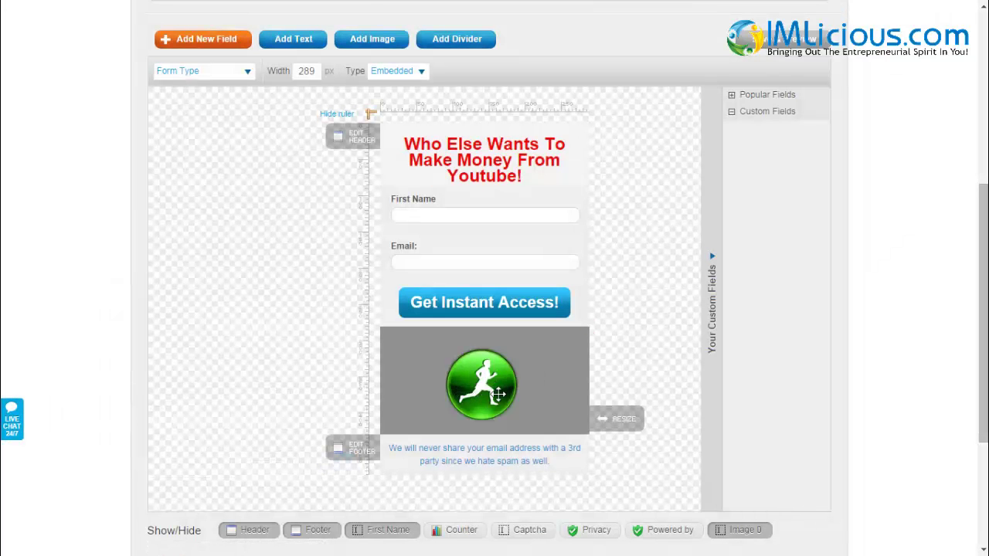
drag(499, 394, 506, 232)
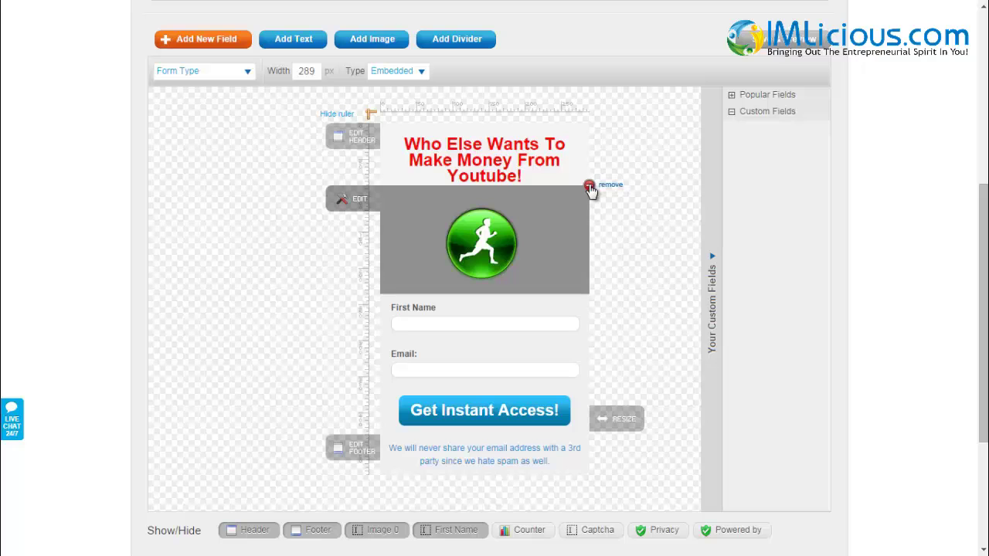
click(589, 187)
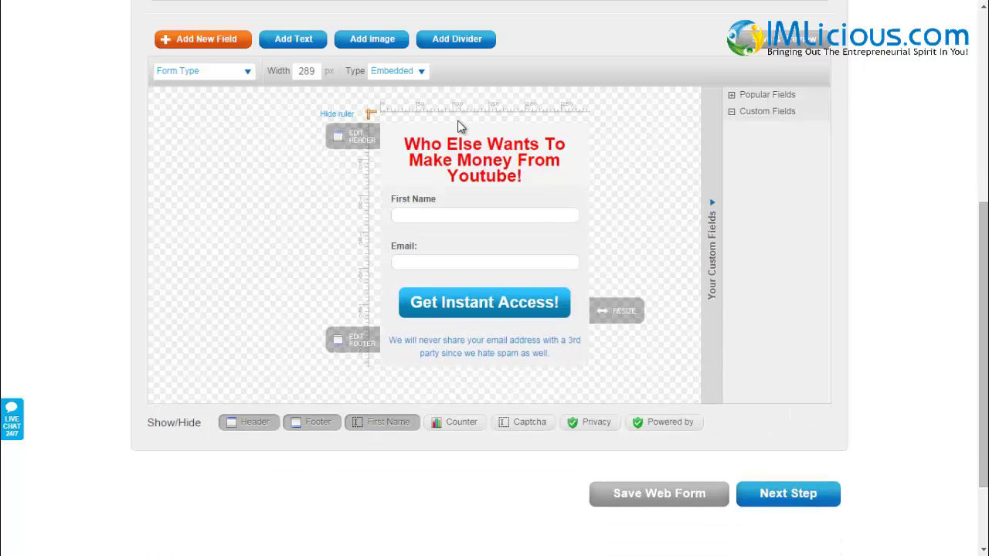
Step: Proceed to the web form's settings and turn on Confirmed opt-in
scroll(461, 126, up, 3)
scroll(842, 411, down, 4)
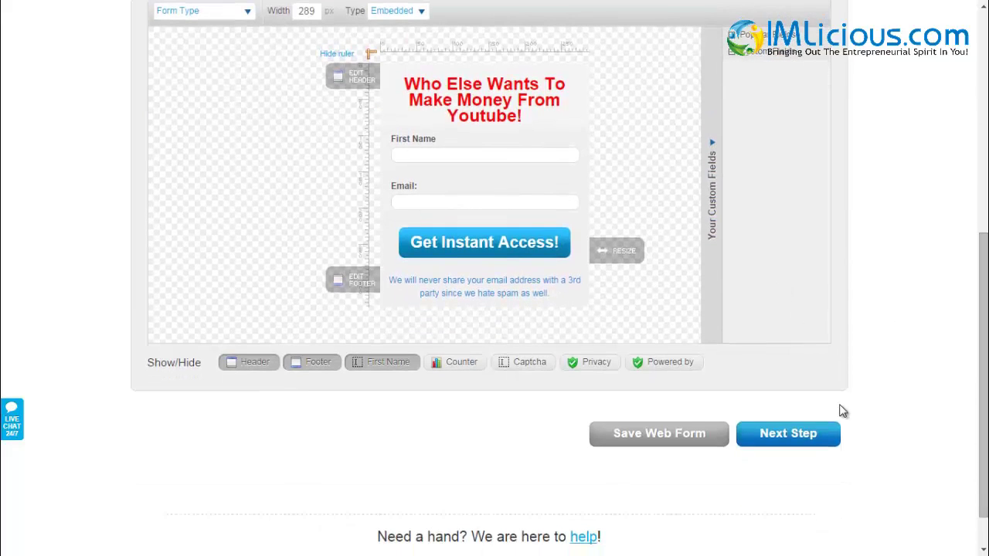
click(788, 442)
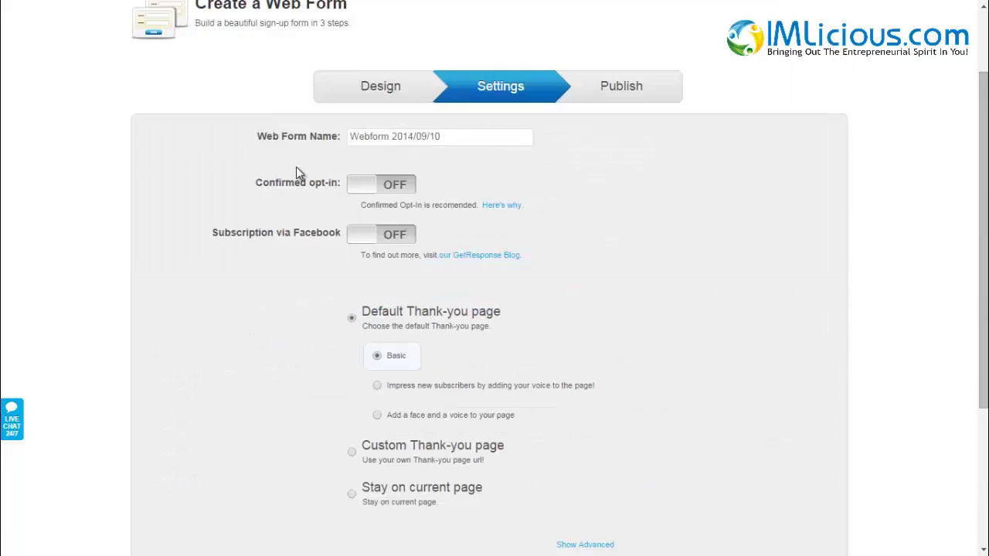
click(400, 184)
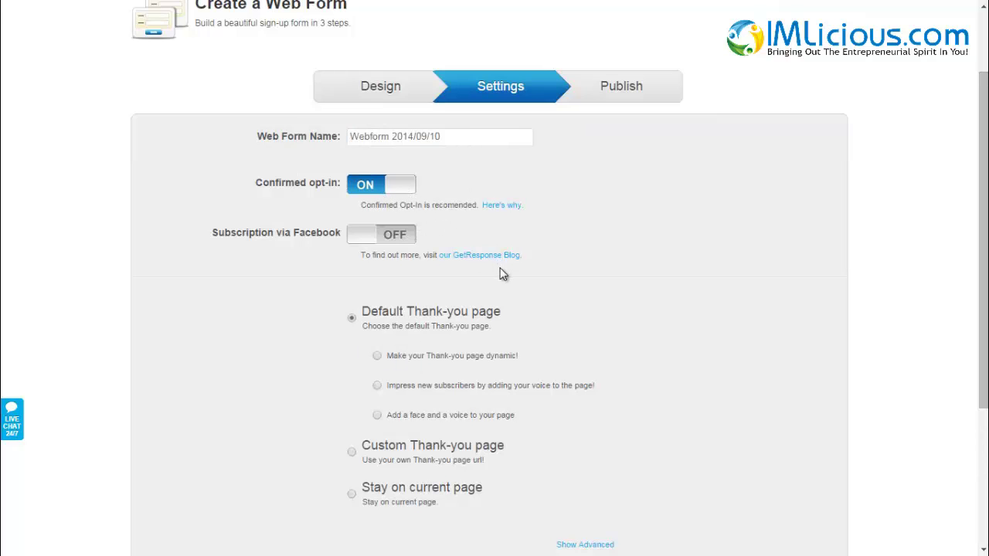
Step: Try the "Custom Thank-you page" and "Stay on current page" options, and return to "Default Thank-you page"
scroll(500, 274, down, 2)
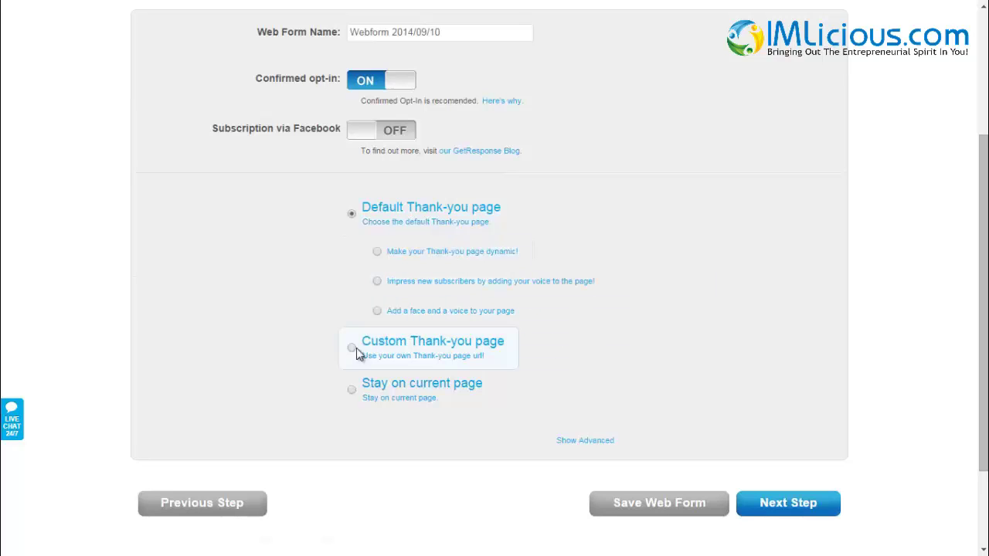
scroll(432, 353, up, 1)
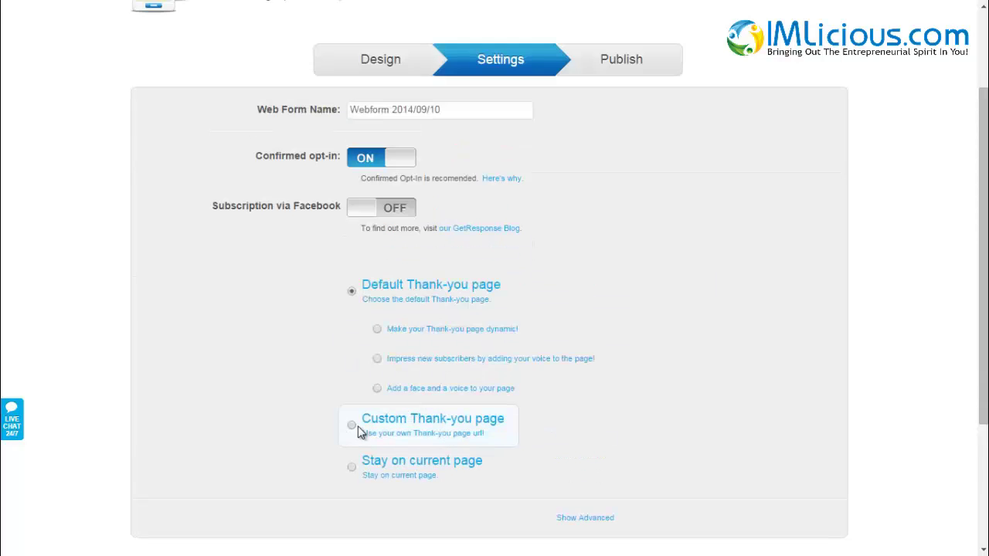
click(358, 426)
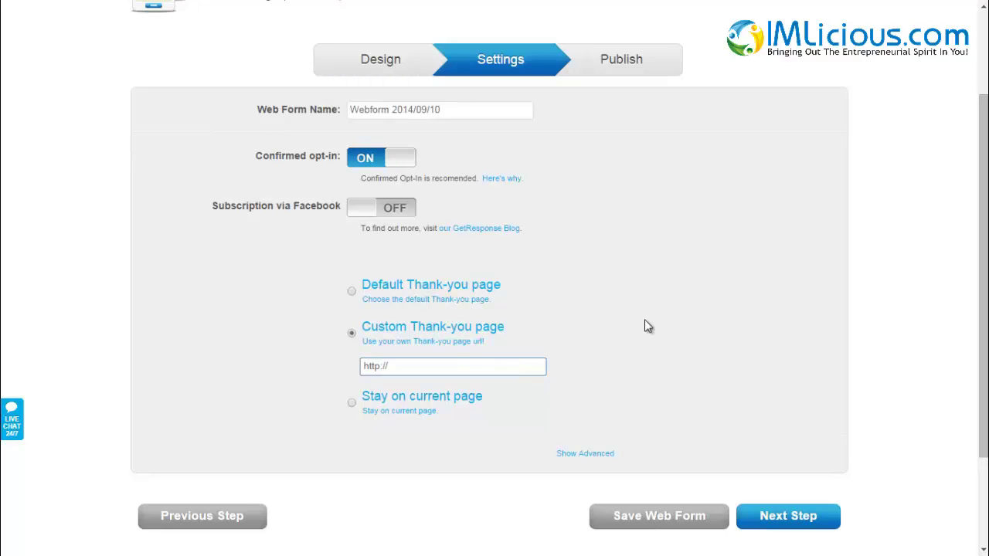
click(349, 403)
click(352, 294)
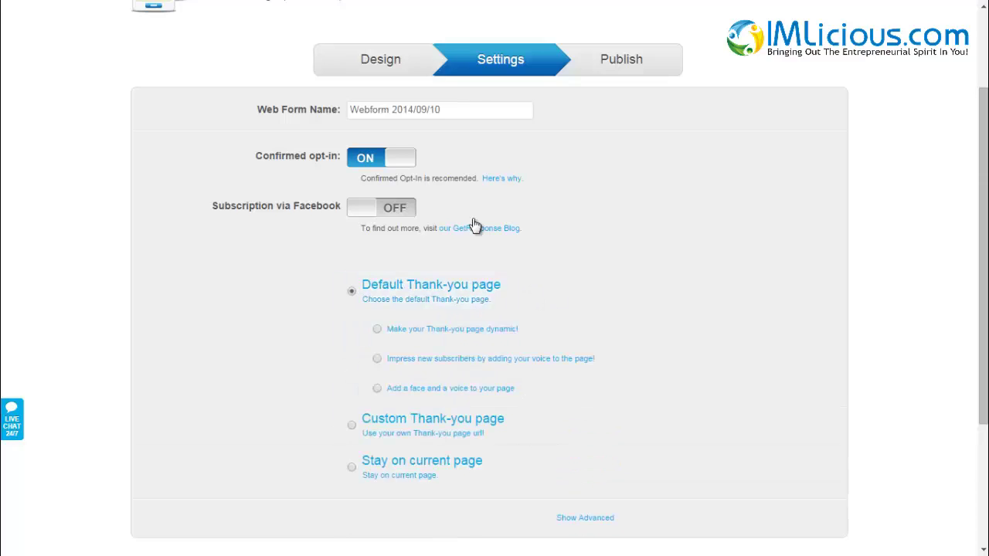
Step: Switch Confirmed opt-in off and back on
click(366, 164)
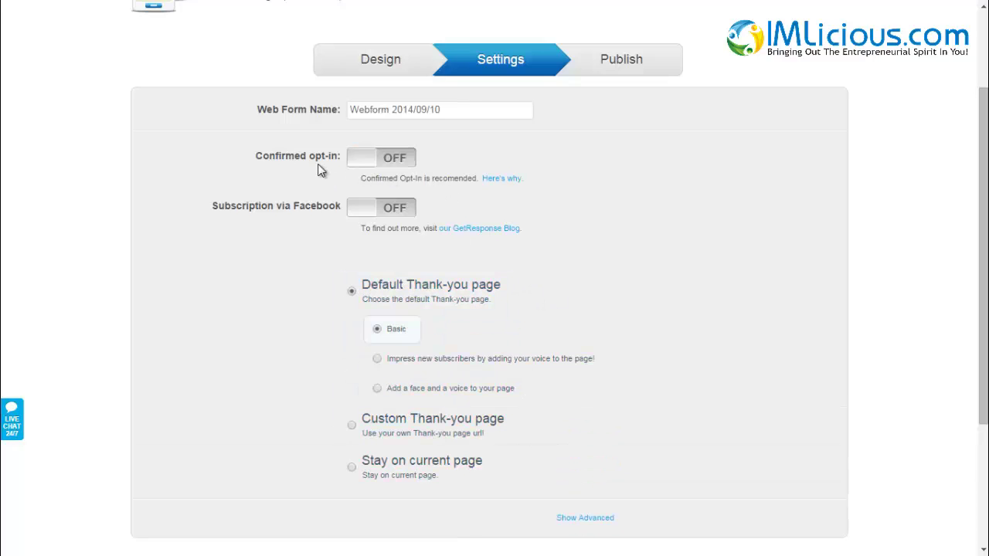
click(395, 159)
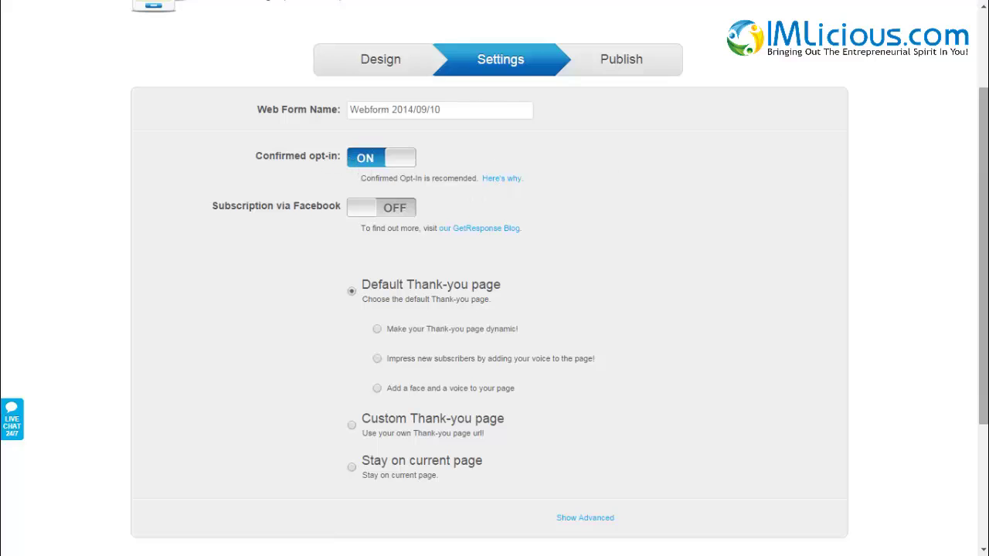
Step: Proceed to the web form's Publish stage and copy its complete HTML code
drag(984, 227, 984, 263)
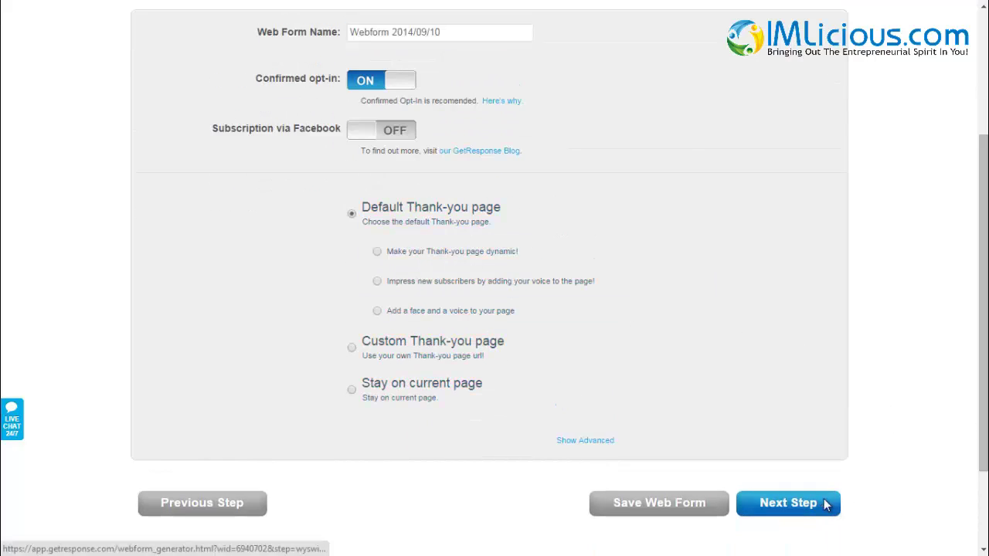
click(826, 503)
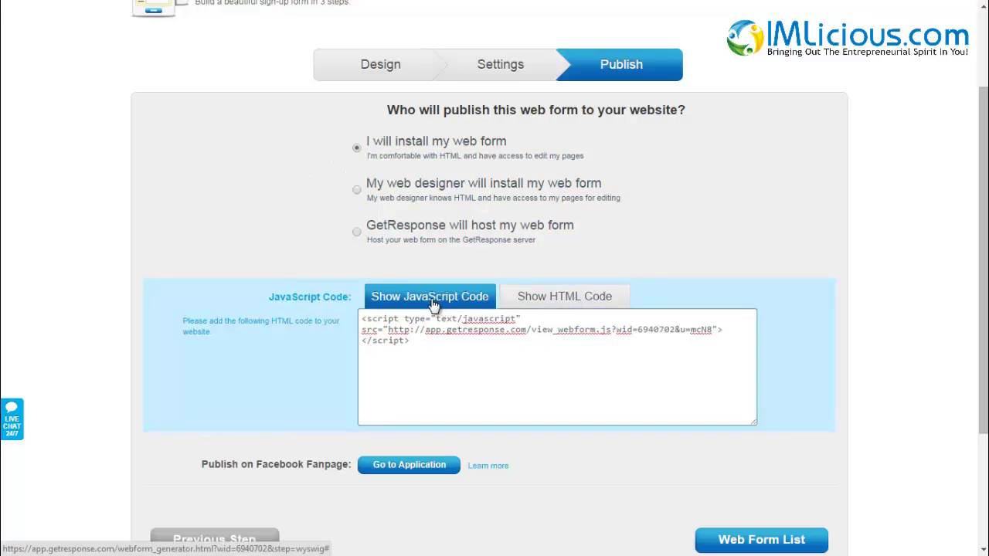
click(578, 303)
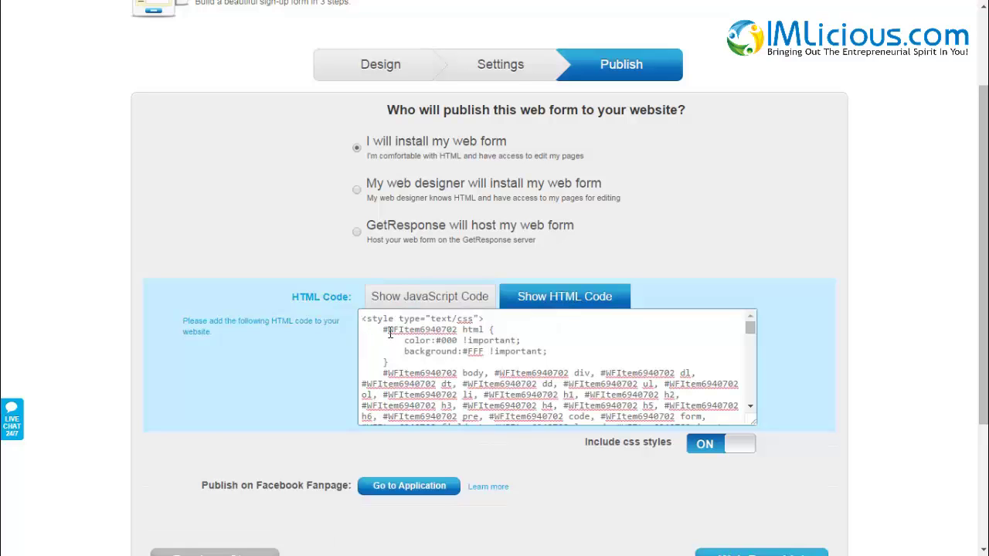
drag(359, 319, 662, 523)
right_click(508, 367)
click(559, 186)
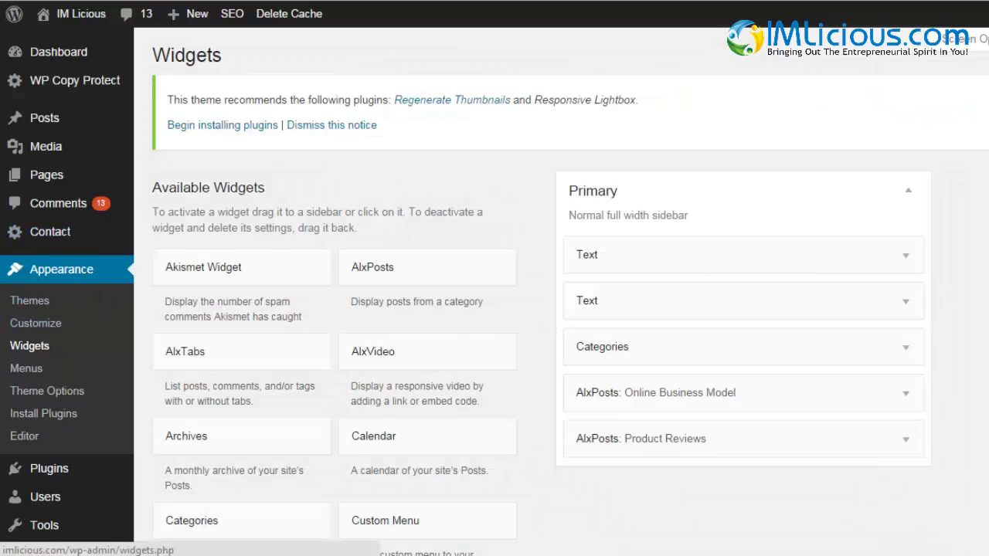
Step: Switch to the WordPress Widgets page and examine the form code in the first Text widget of the Primary sidebar
click(910, 256)
scroll(914, 207, down, 3)
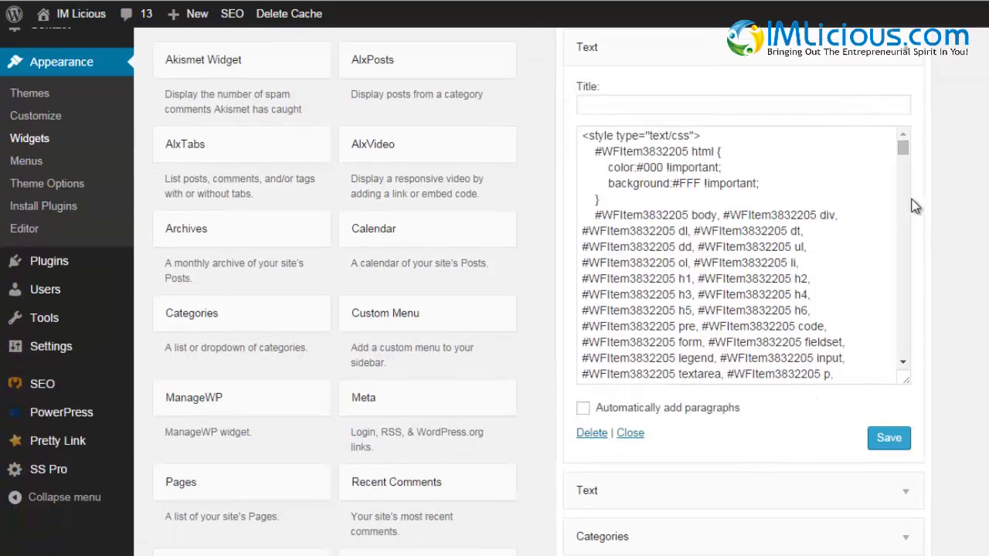
mouse_move(902, 150)
mouse_down()
mouse_move(897, 218)
mouse_move(901, 150)
mouse_up()
scroll(928, 199, up, 1)
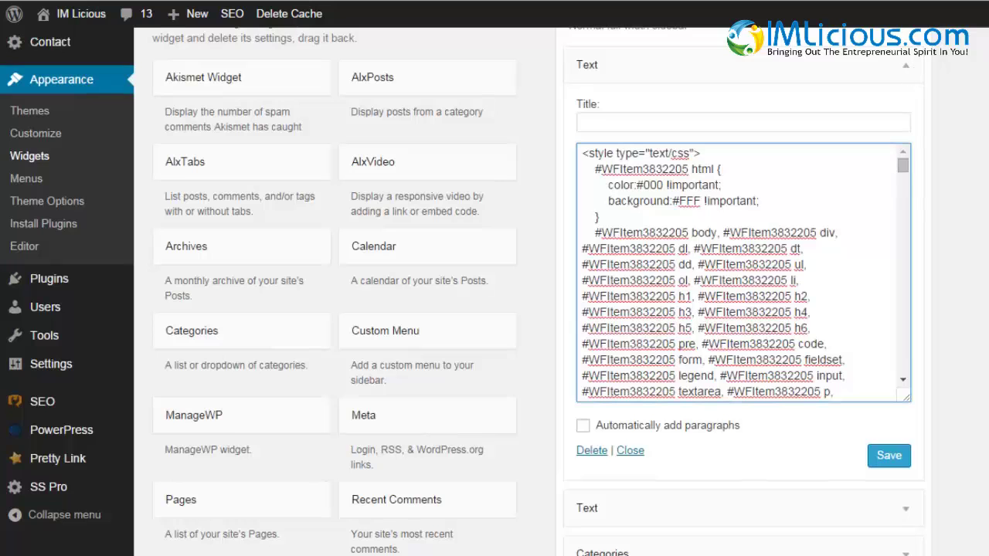
scroll(463, 294, up, 2)
Step: Add a Text widget directly below the first one in the Primary sidebar and save it with the copied form HTML
scroll(332, 463, down, 6)
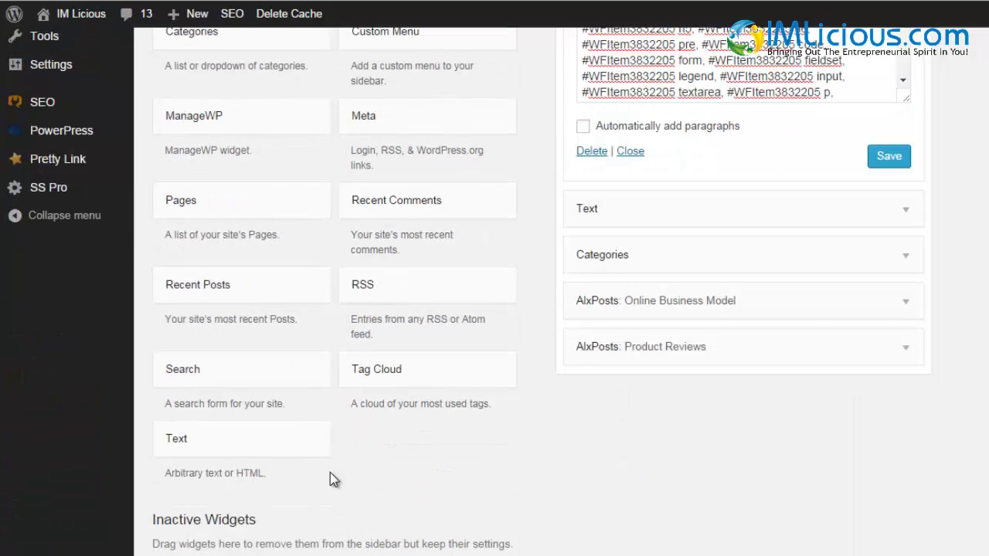
drag(259, 450, 718, 203)
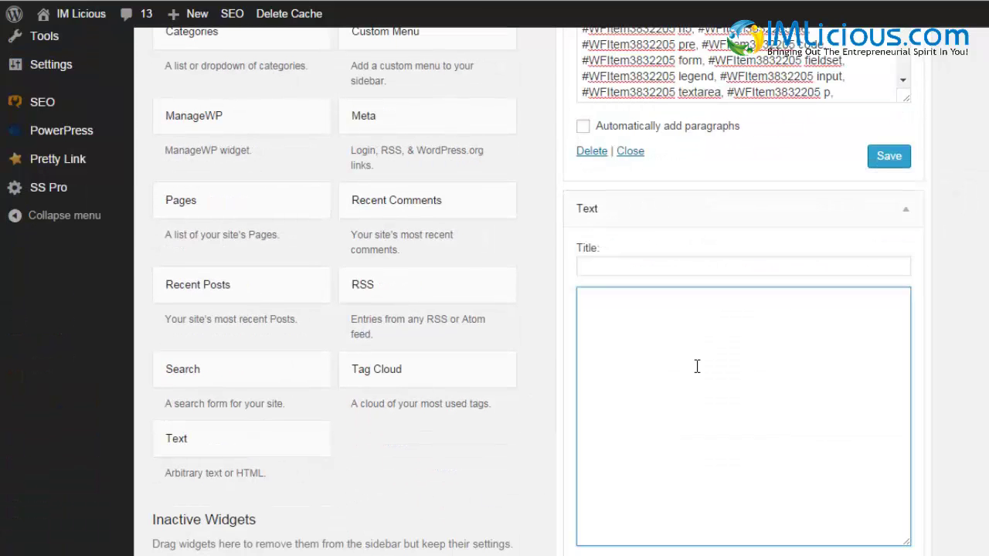
right_click(694, 366)
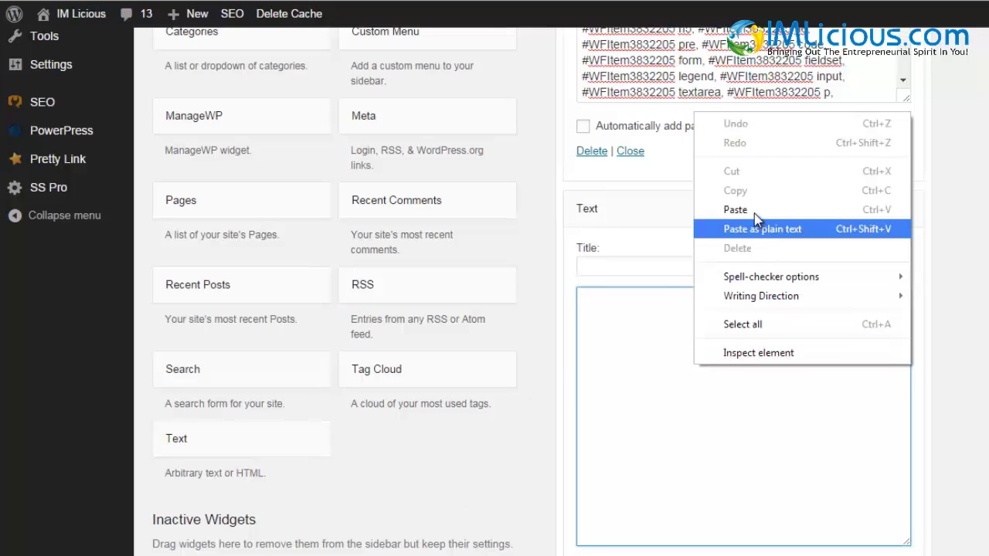
click(773, 225)
drag(904, 511, 904, 385)
scroll(927, 348, down, 4)
click(894, 293)
Step: View the site's home page and examine the new opt-in form in the sidebar
scroll(630, 205, up, 10)
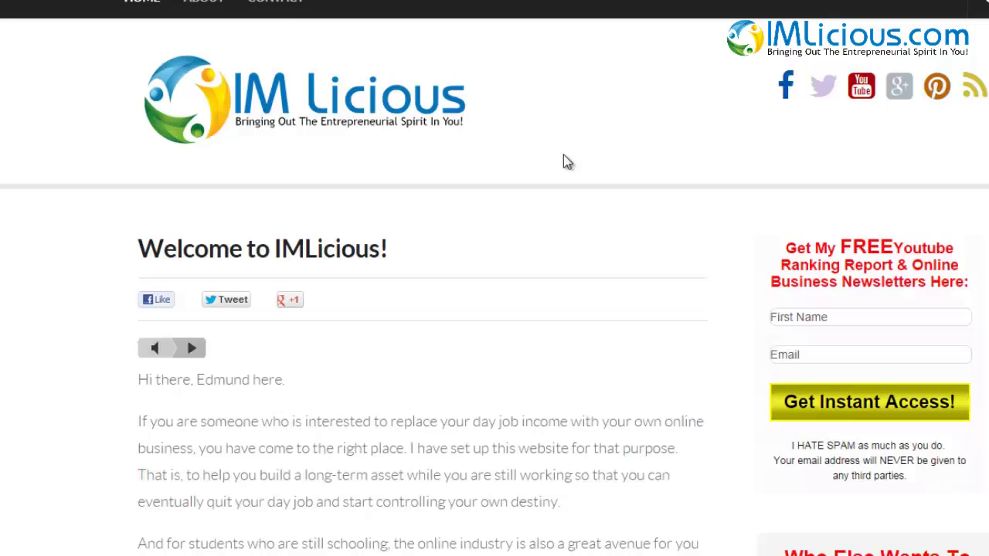
scroll(563, 154, down, 1)
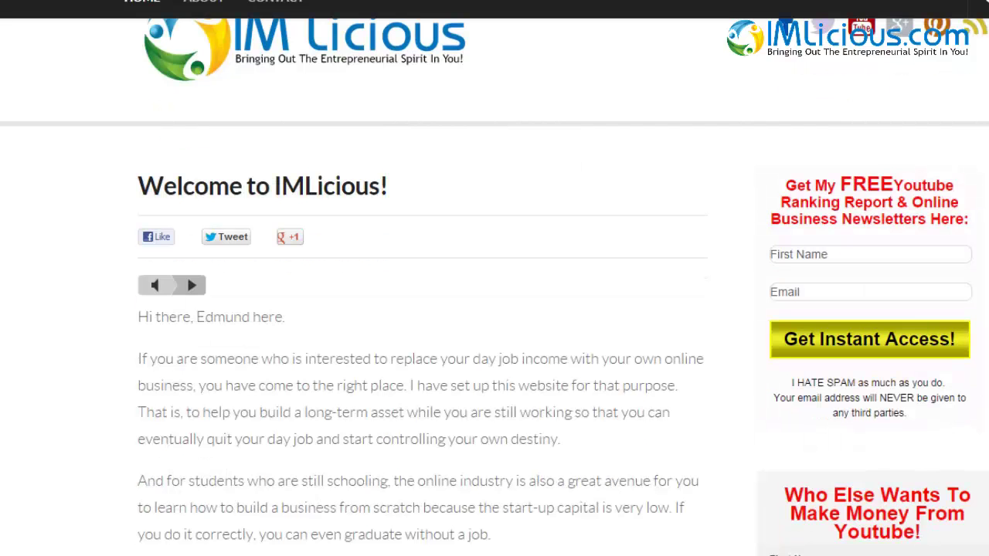
scroll(912, 309, down, 4)
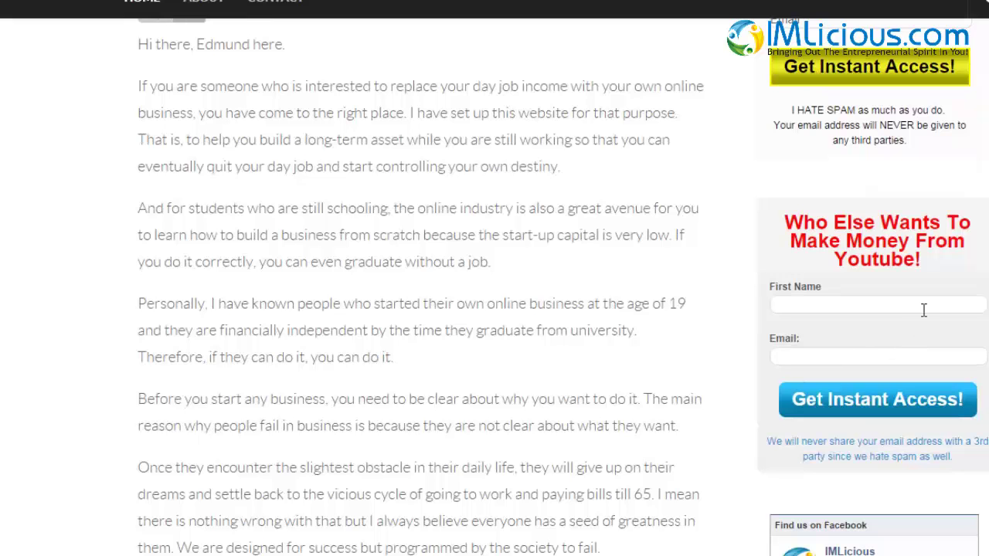
scroll(494, 285, up, 5)
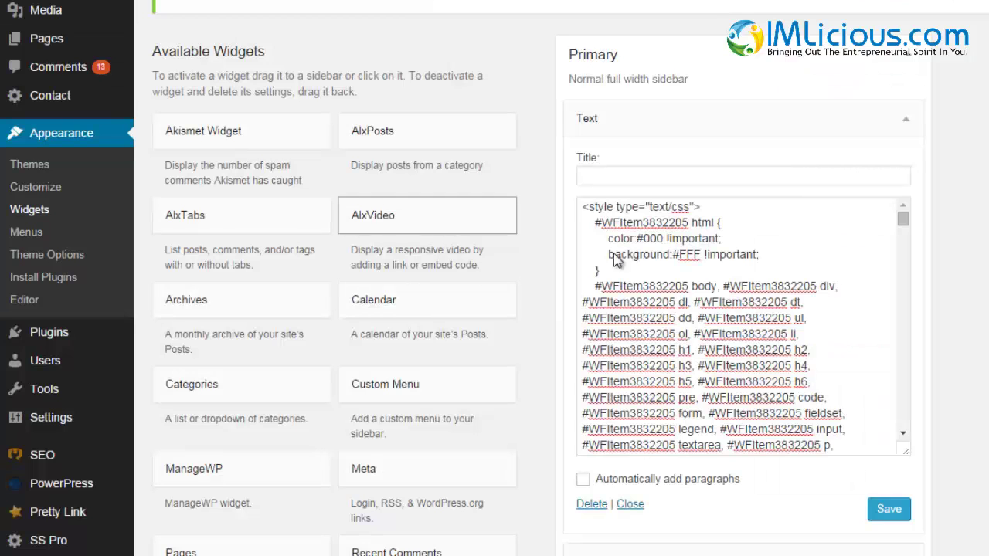
Step: Remove the newly added Text widget containing the web form code from the Primary sidebar in WordPress
click(37, 219)
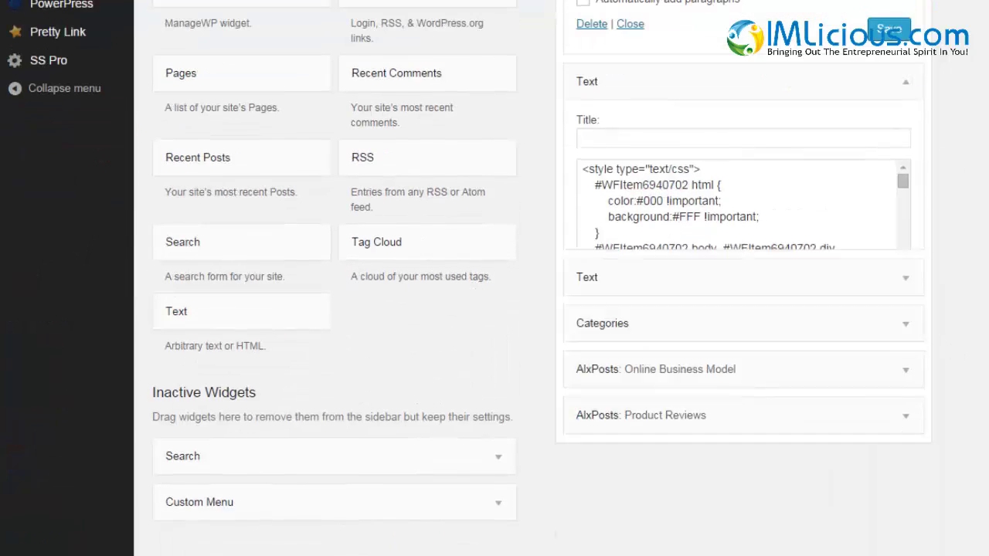
click(866, 91)
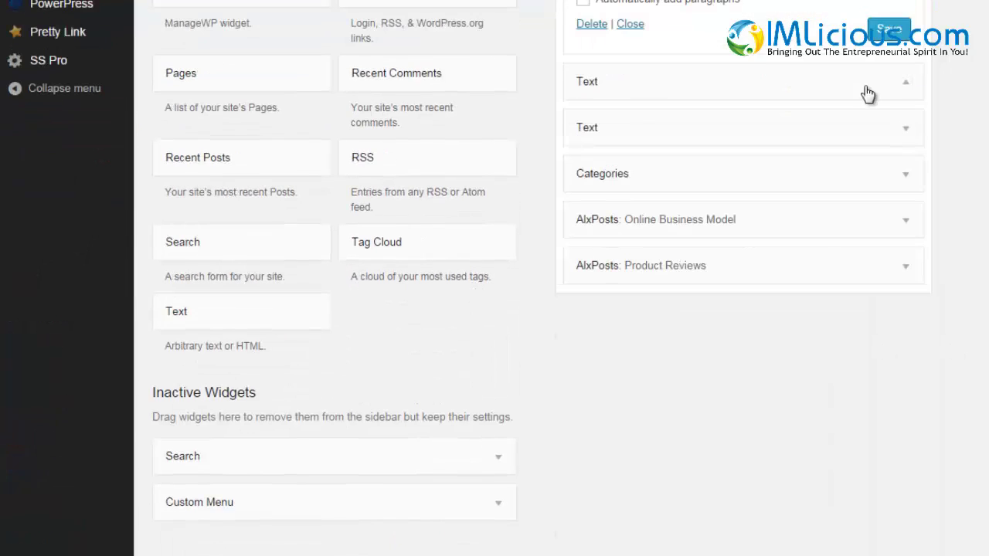
drag(819, 90, 360, 172)
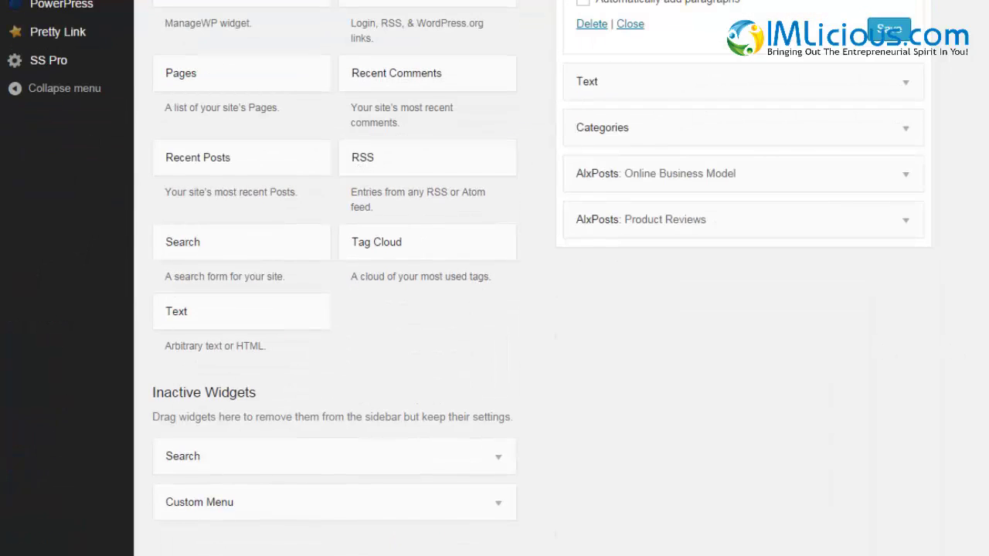
scroll(850, 8, up, 4)
Step: Check the home page's sidebar again after the widget's removal
click(850, 5)
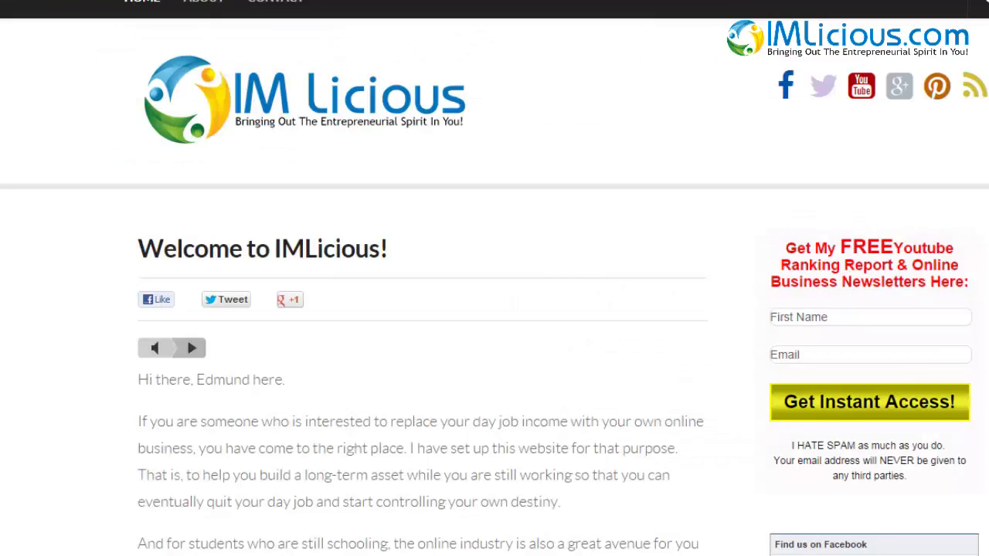
scroll(926, 155, down, 3)
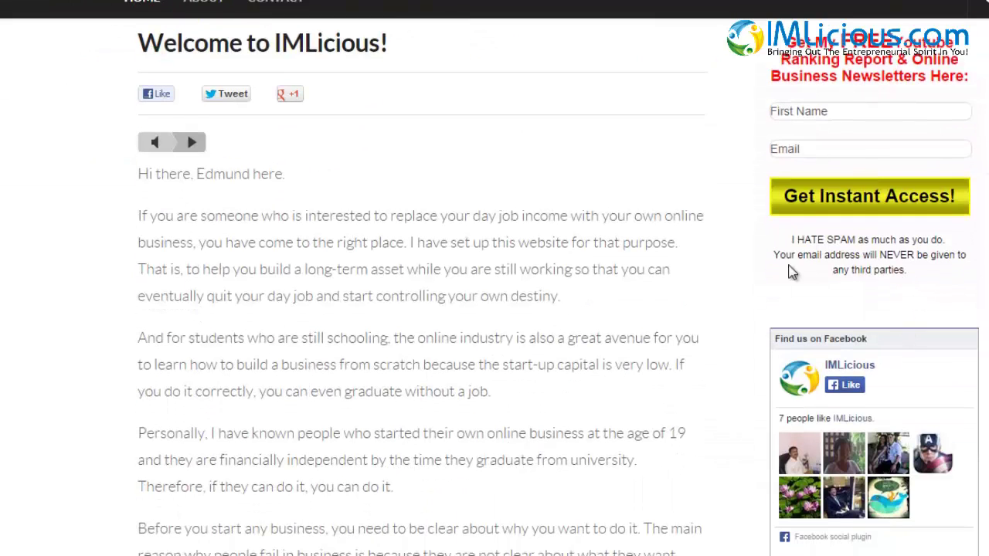
scroll(647, 242, up, 3)
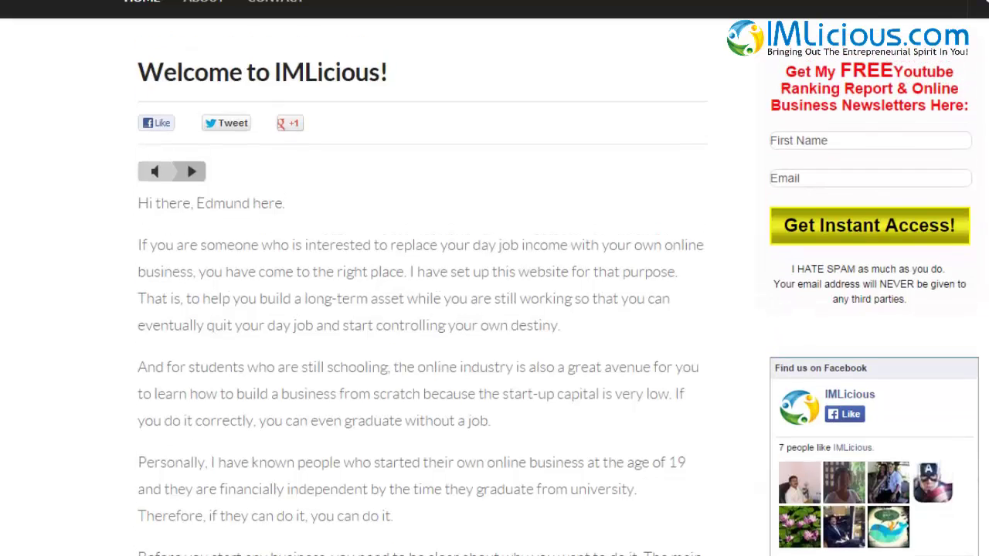